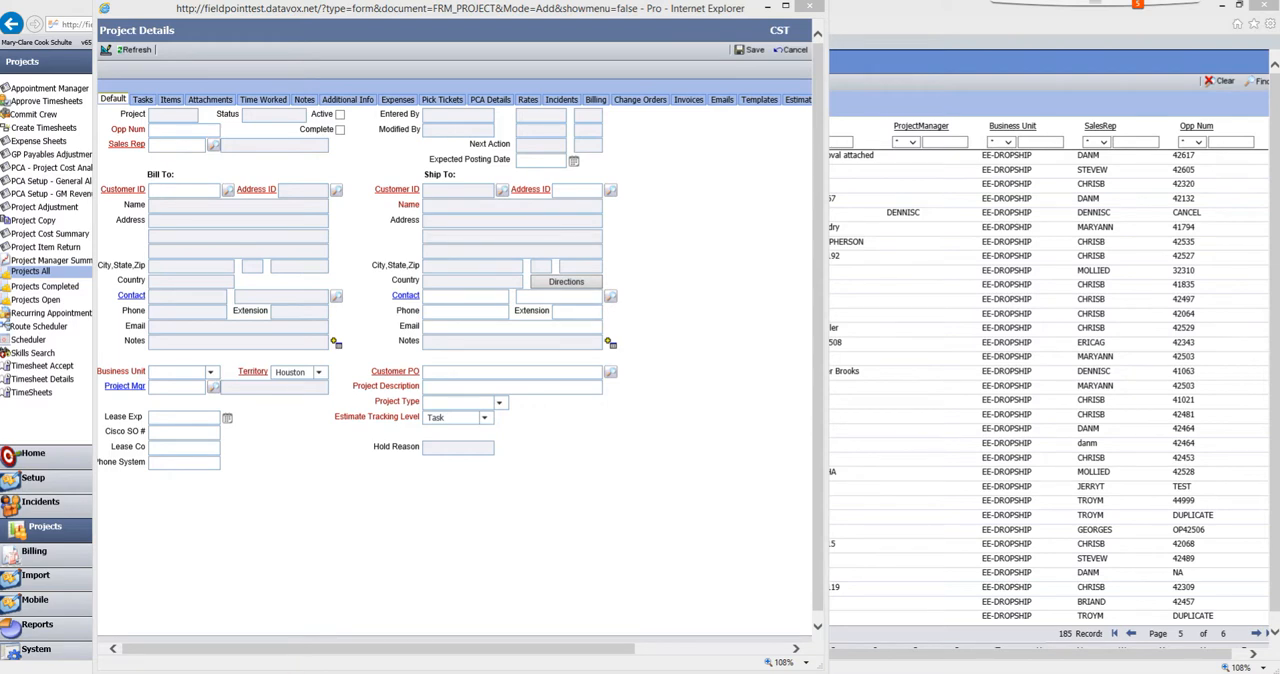
- Review the quote workbook's customer details and line items together with the customer's purchase order PDF
left_click(262, 620)
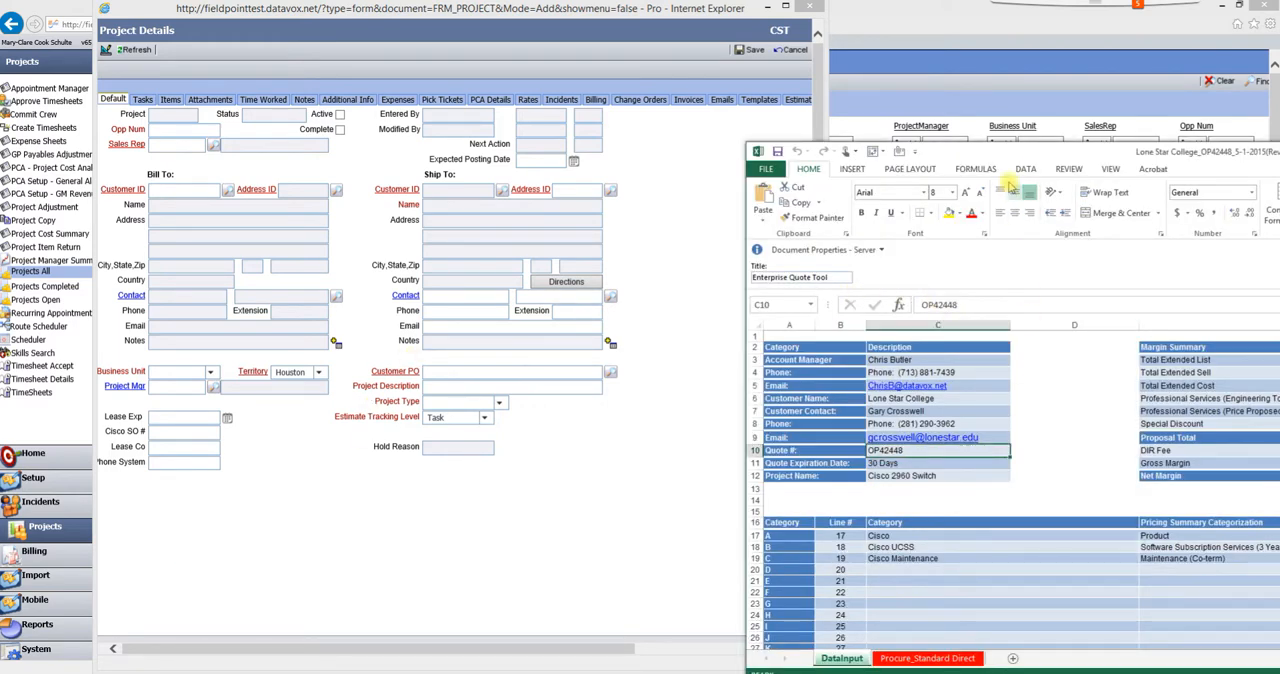
scroll(722, 380, "down", 8)
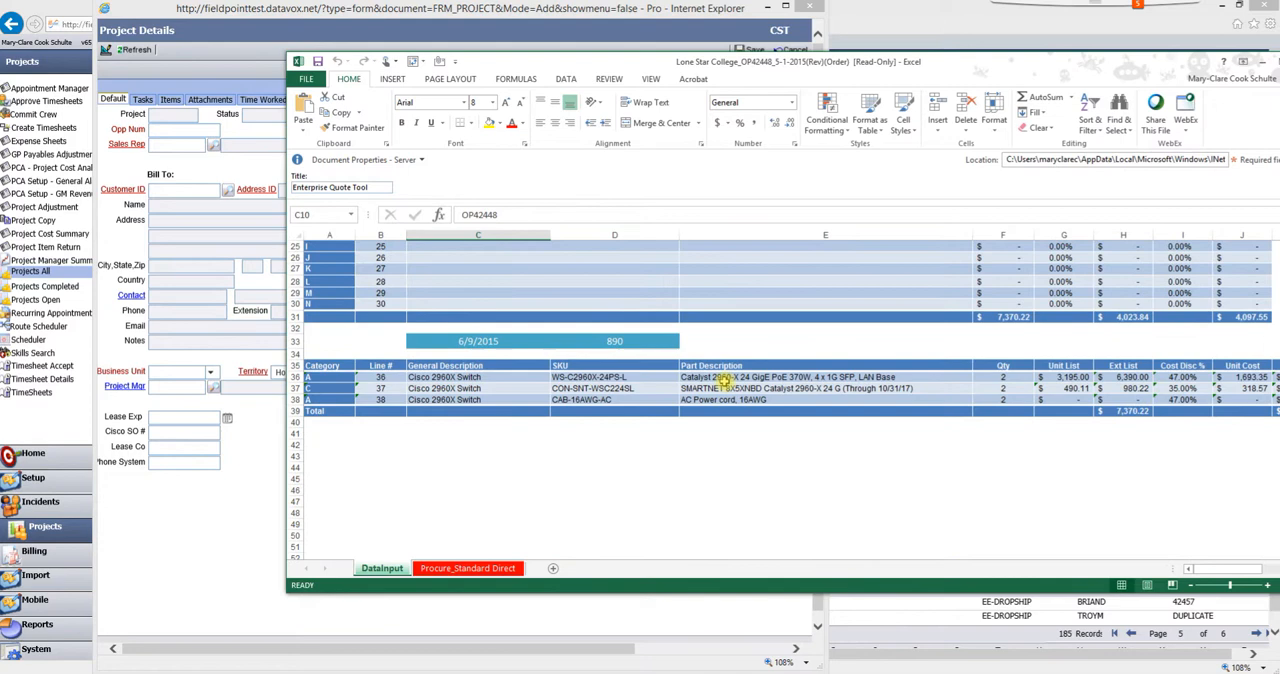
scroll(722, 380, "up", 8)
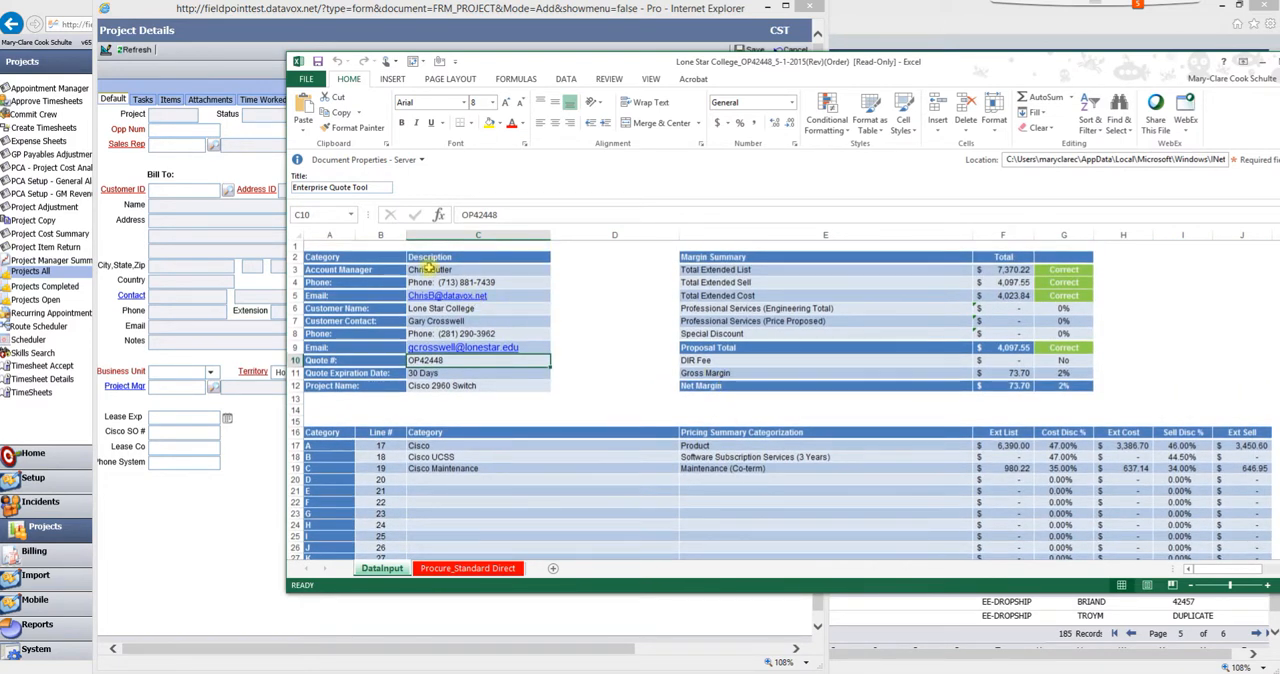
left_click_drag(427, 268, 427, 386)
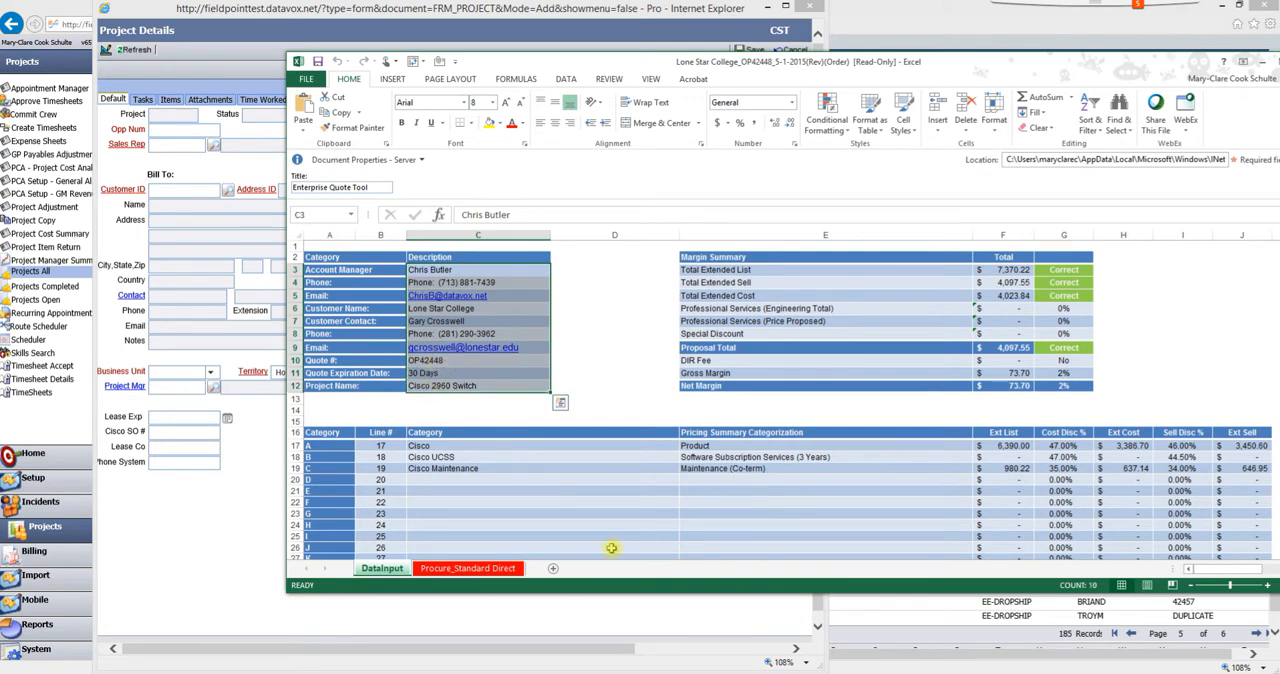
left_click(564, 671)
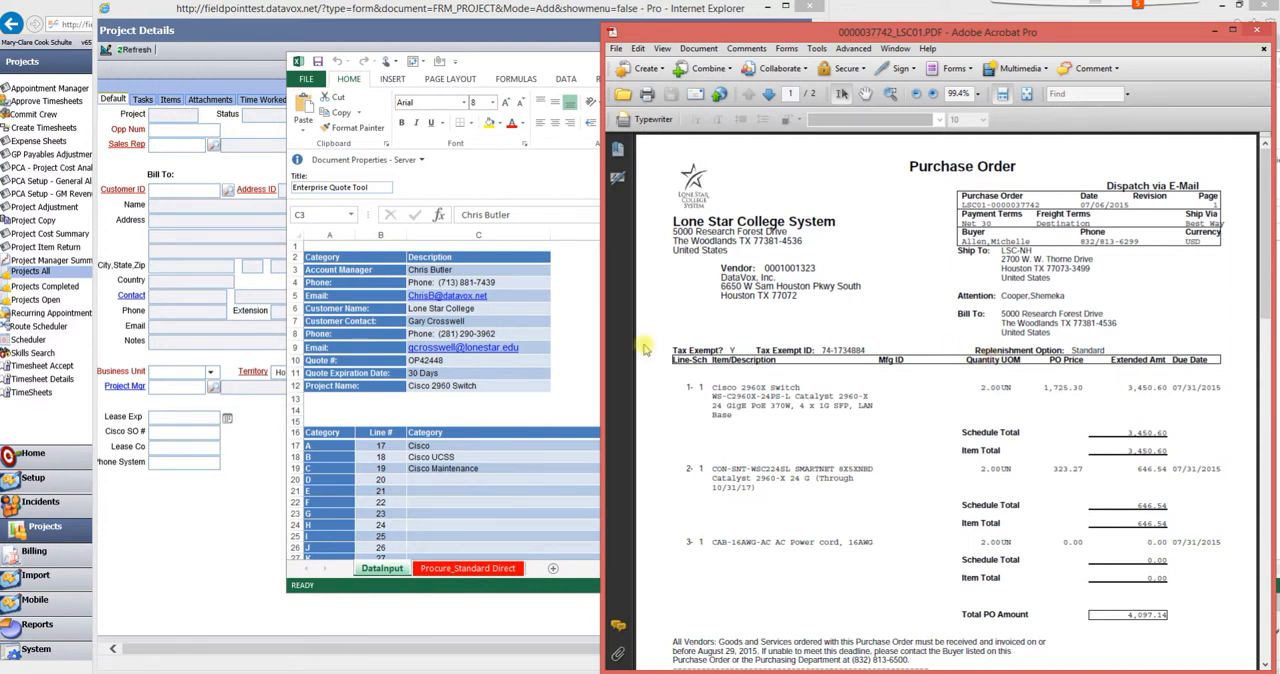
- Place the quote workbook beside the project form and enter its quote number as the Opp Num
left_click(238, 498)
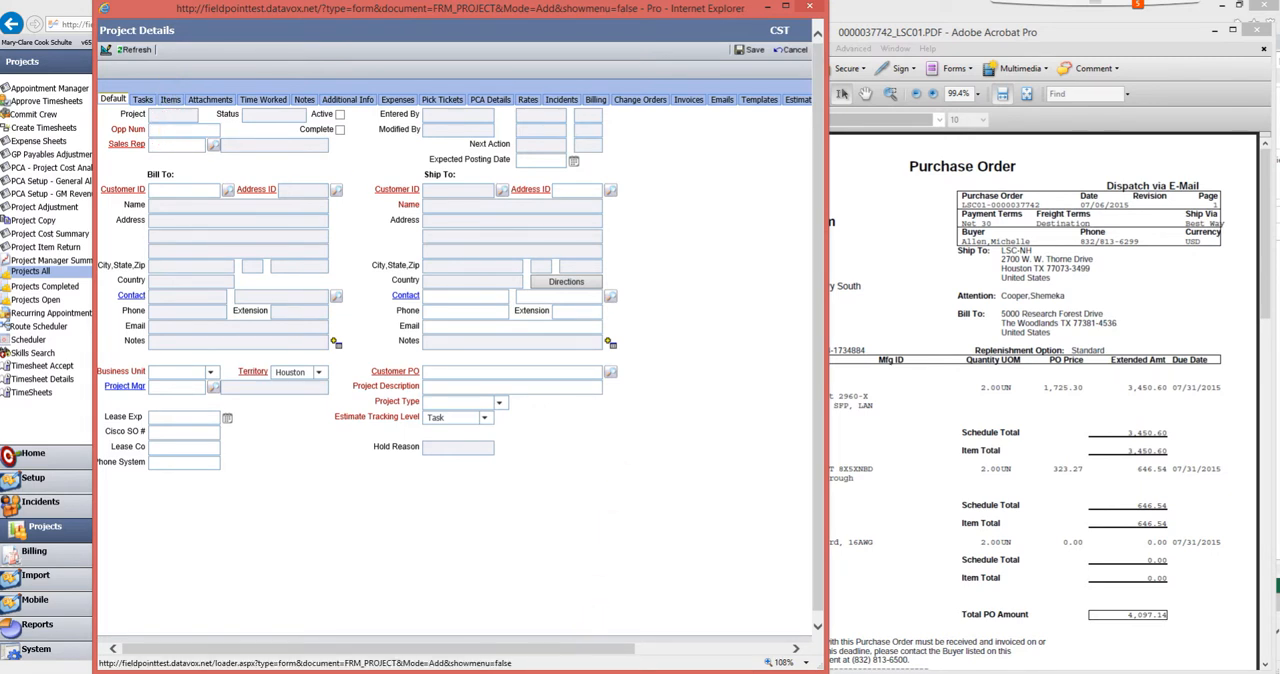
key("alt+Tab")
left_click_drag(722, 63, 1279, 143)
left_click(994, 575)
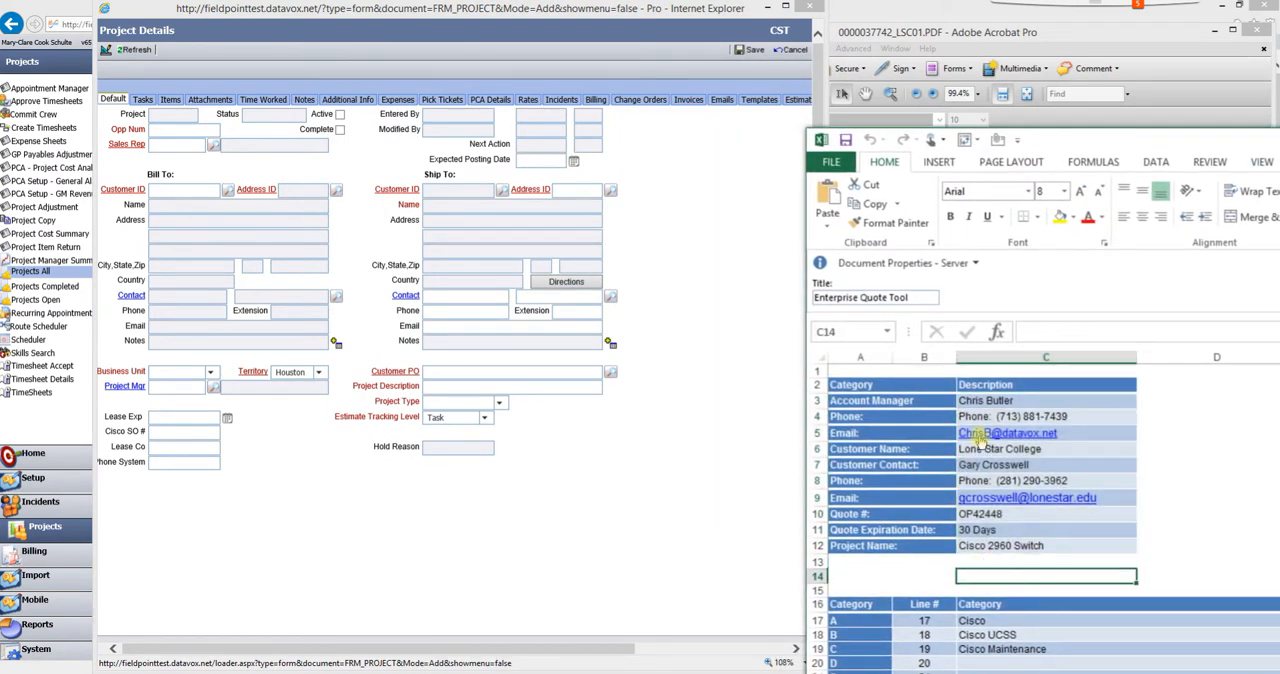
double_click(168, 130)
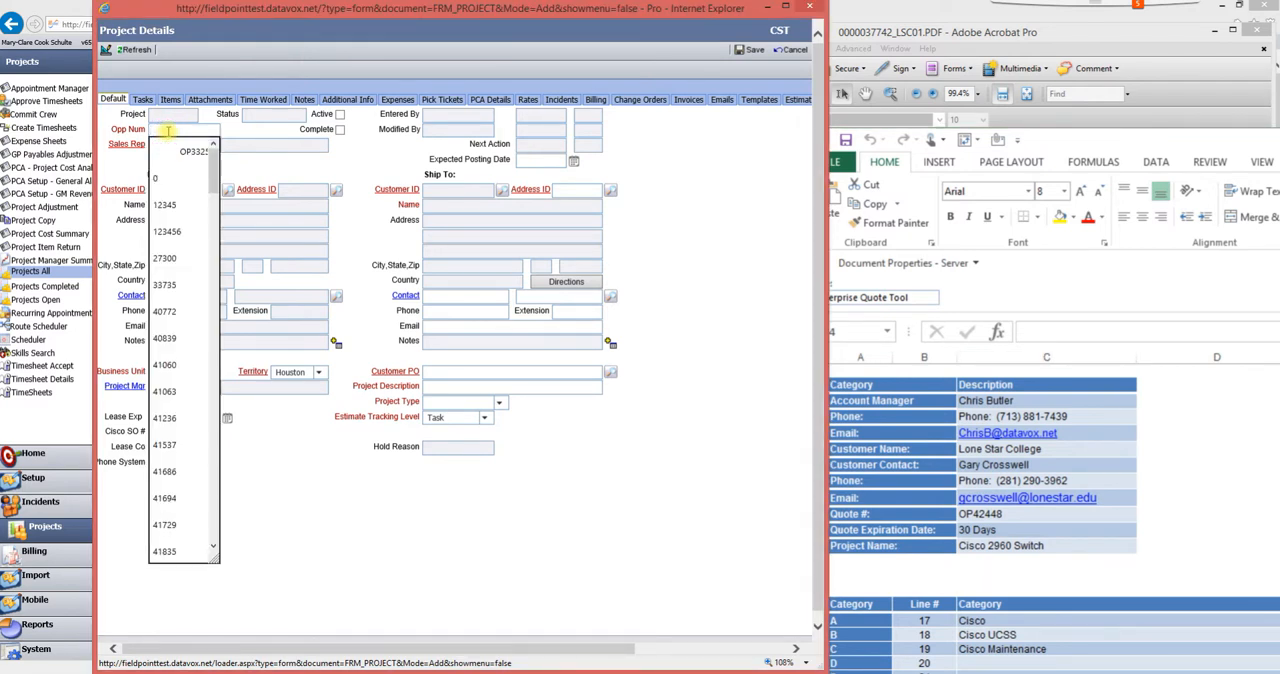
type("OP42")
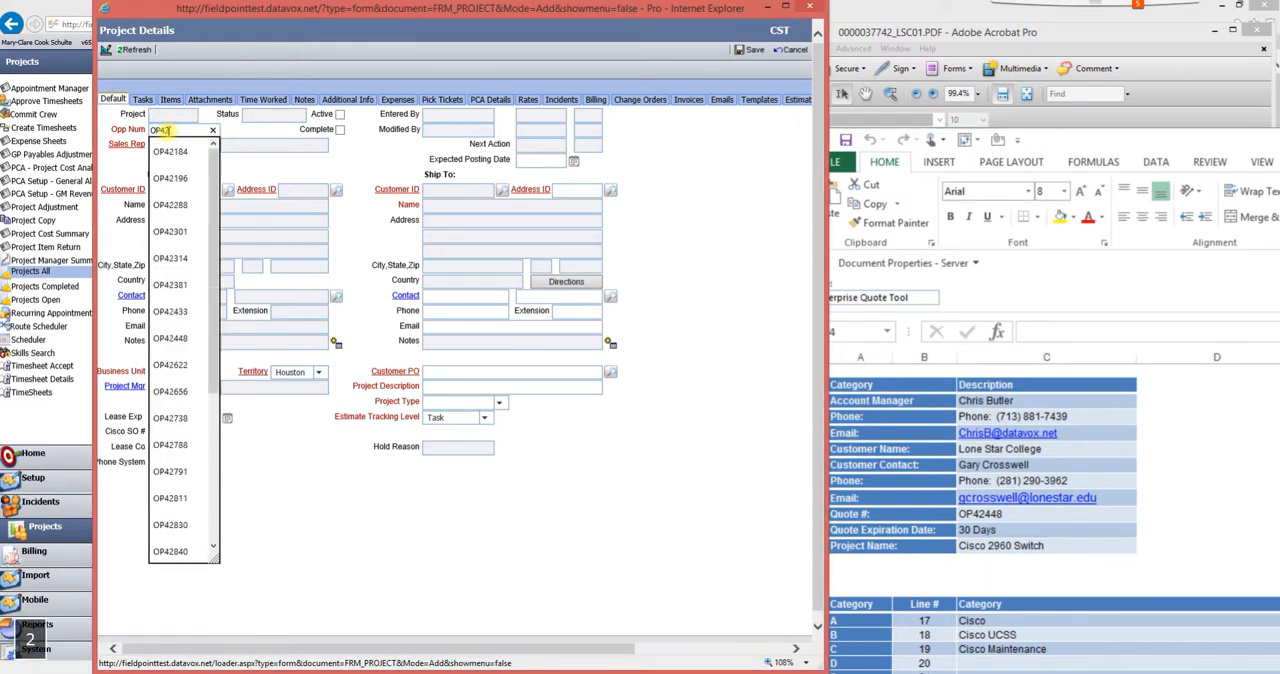
type("448")
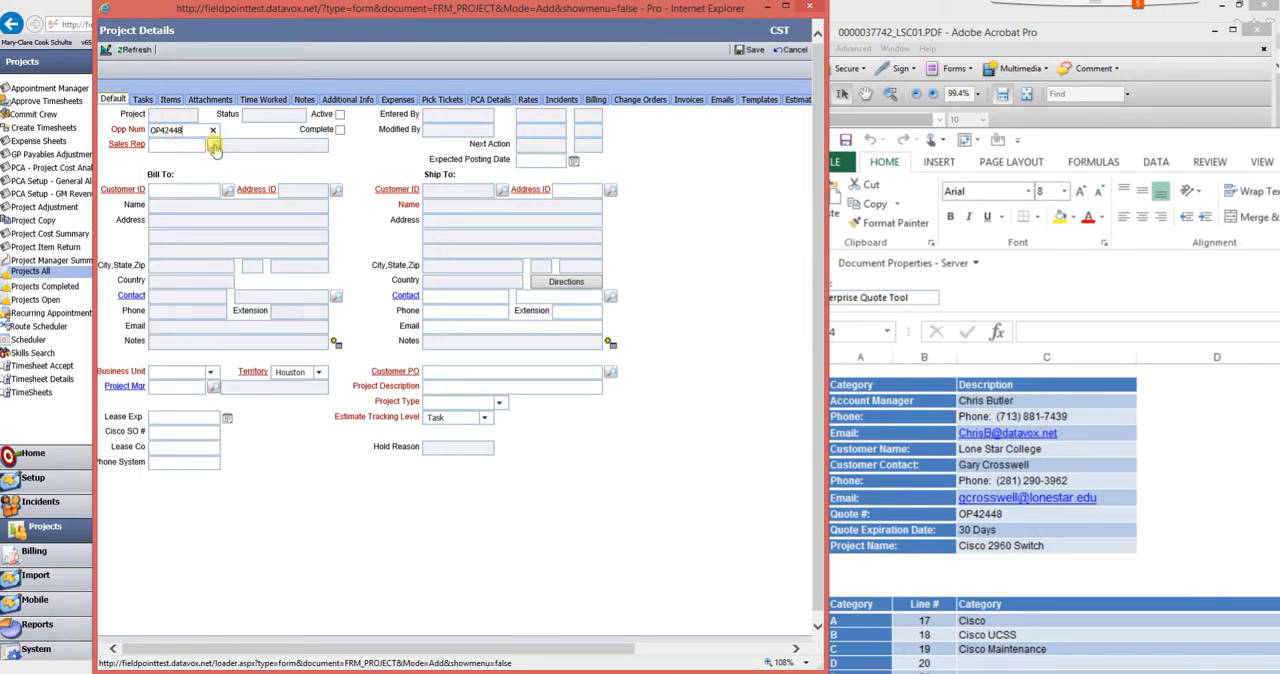
- Assign the quote's account manager as Sales Rep through the resource lookup and set the Expected Posting Date to 7/31/2015
left_click(214, 146)
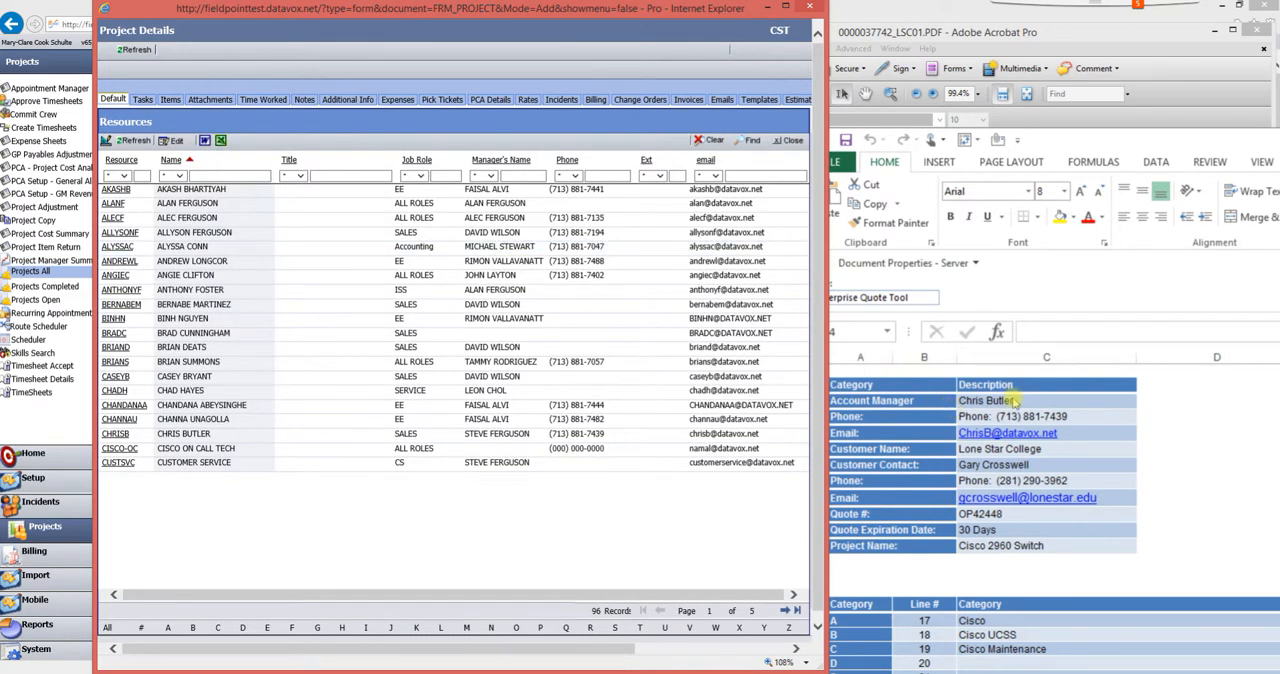
left_click(140, 176)
type("CH")
key("Down")
key("Return")
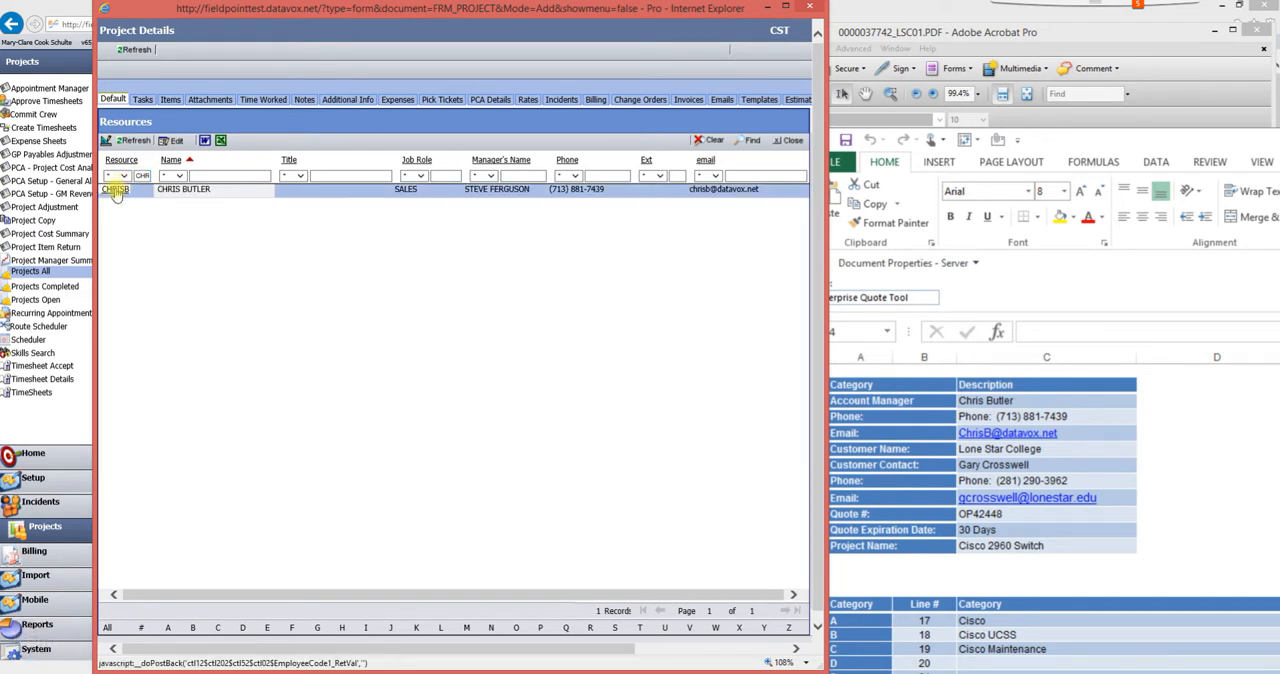
left_click(115, 190)
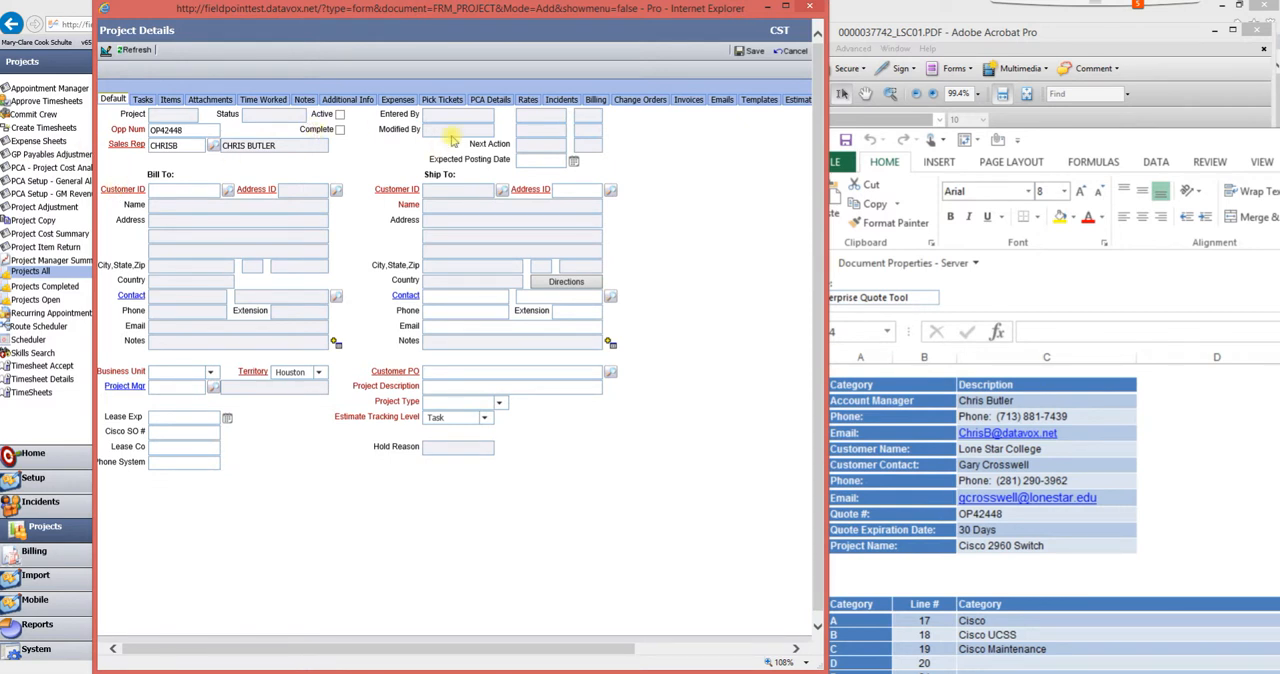
left_click(573, 161)
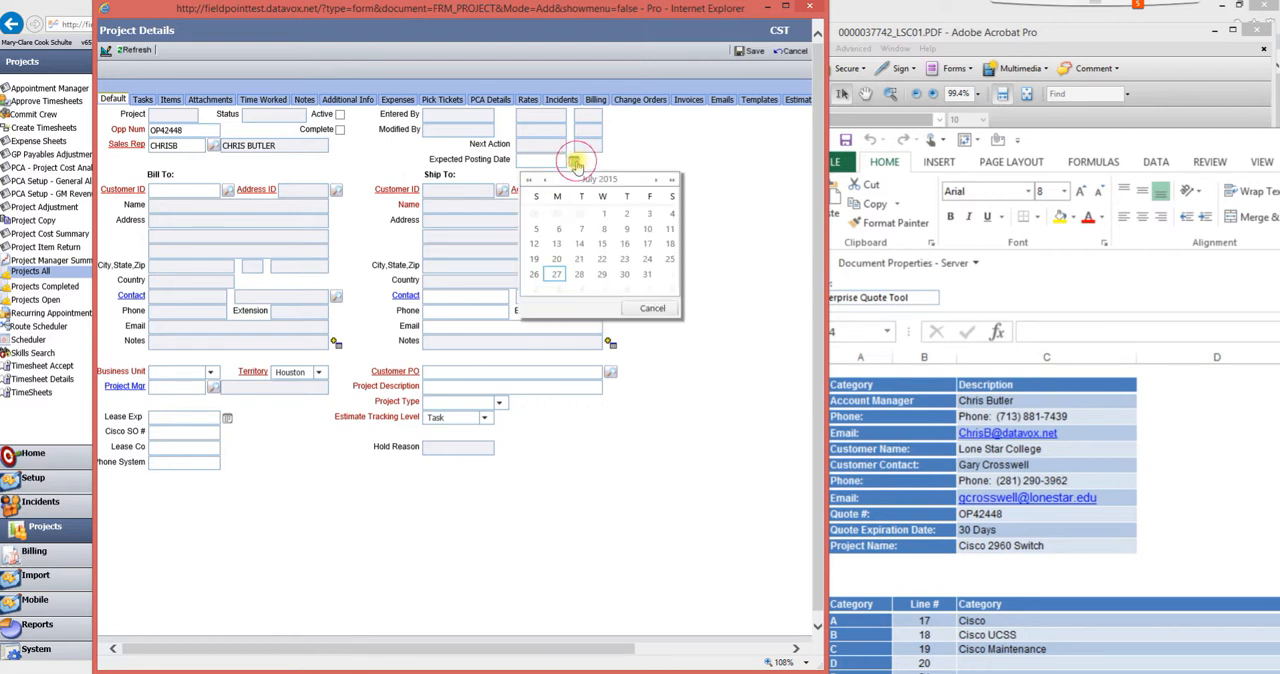
left_click(648, 276)
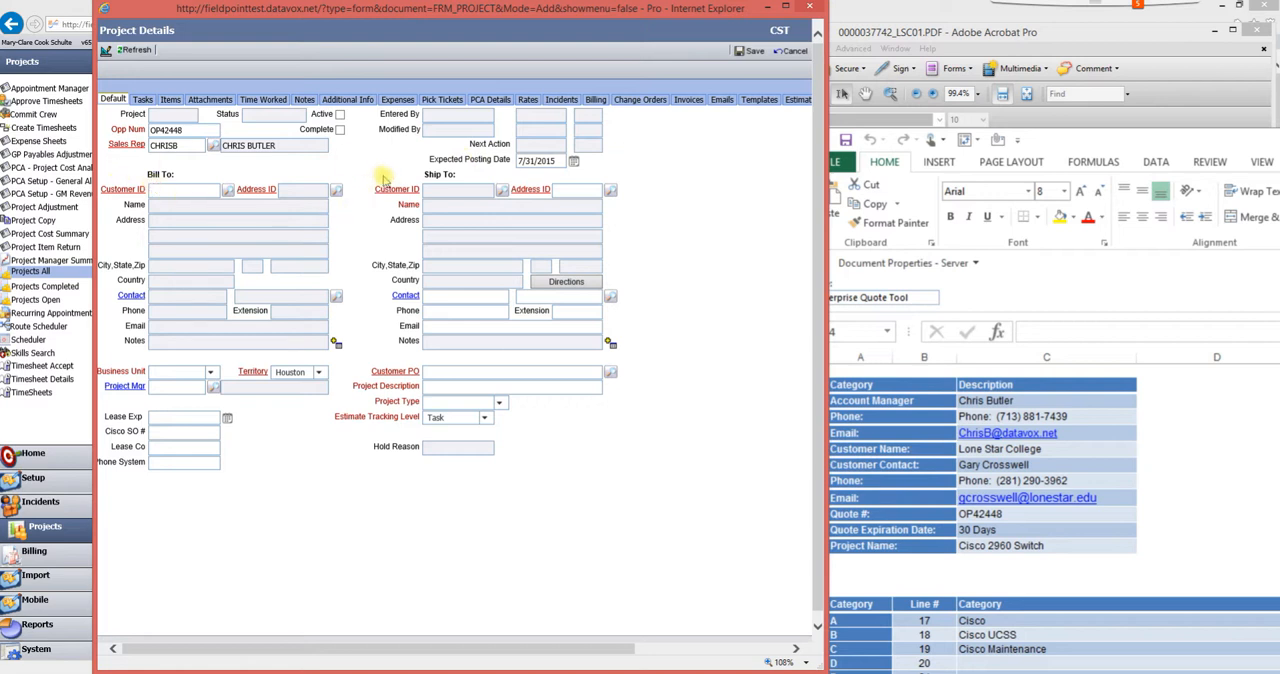
- Set the Ship To customer to Lone Star College - Thorne Drive, filtering customers by ID prefix LONE and the purchase order's street number
left_click(568, 673)
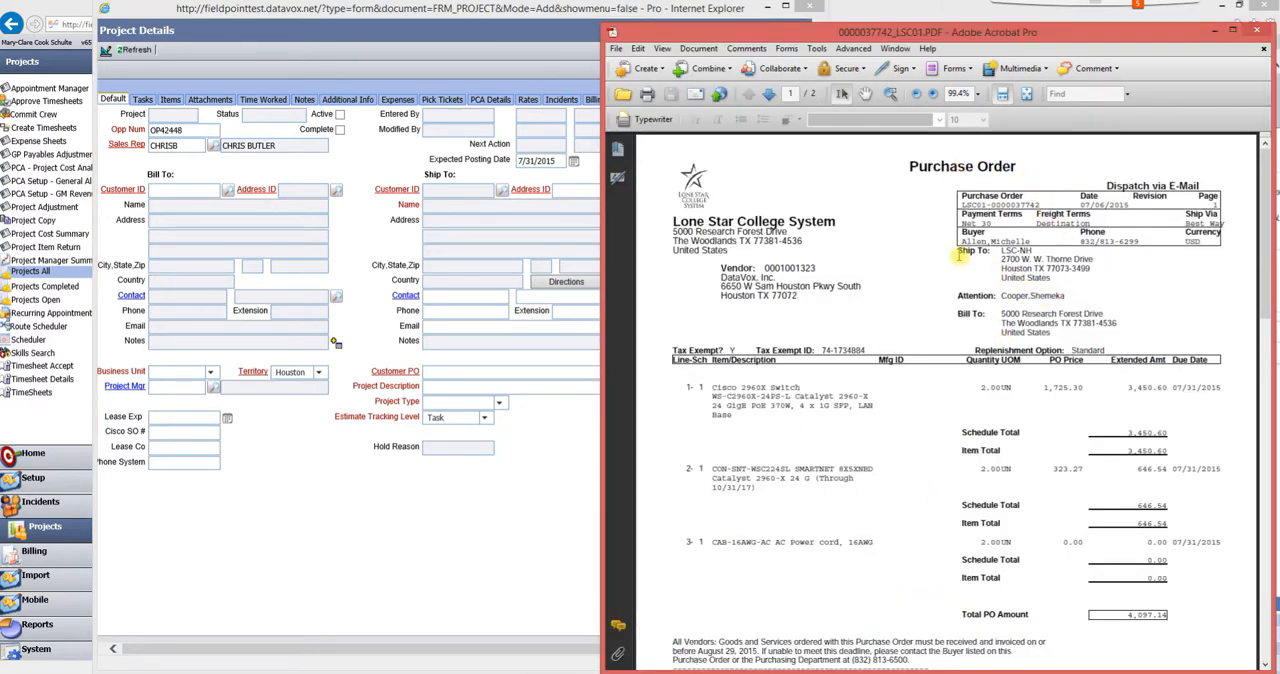
left_click_drag(957, 250, 1051, 332)
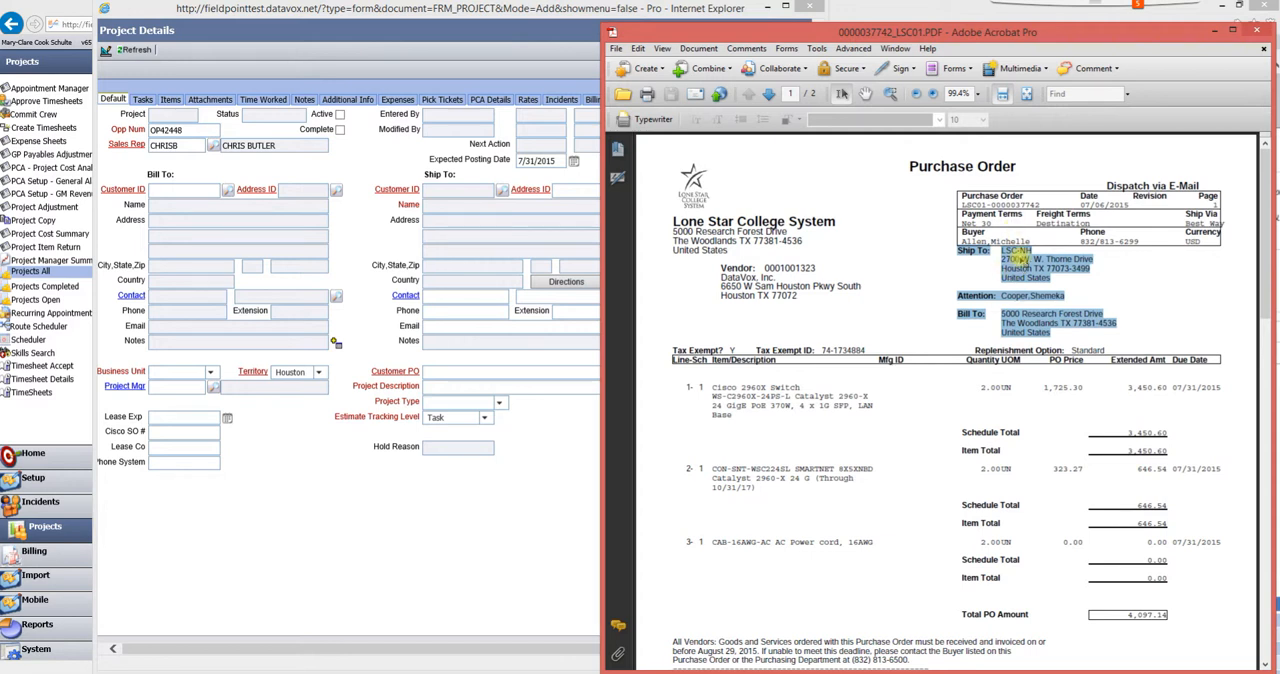
left_click(552, 428)
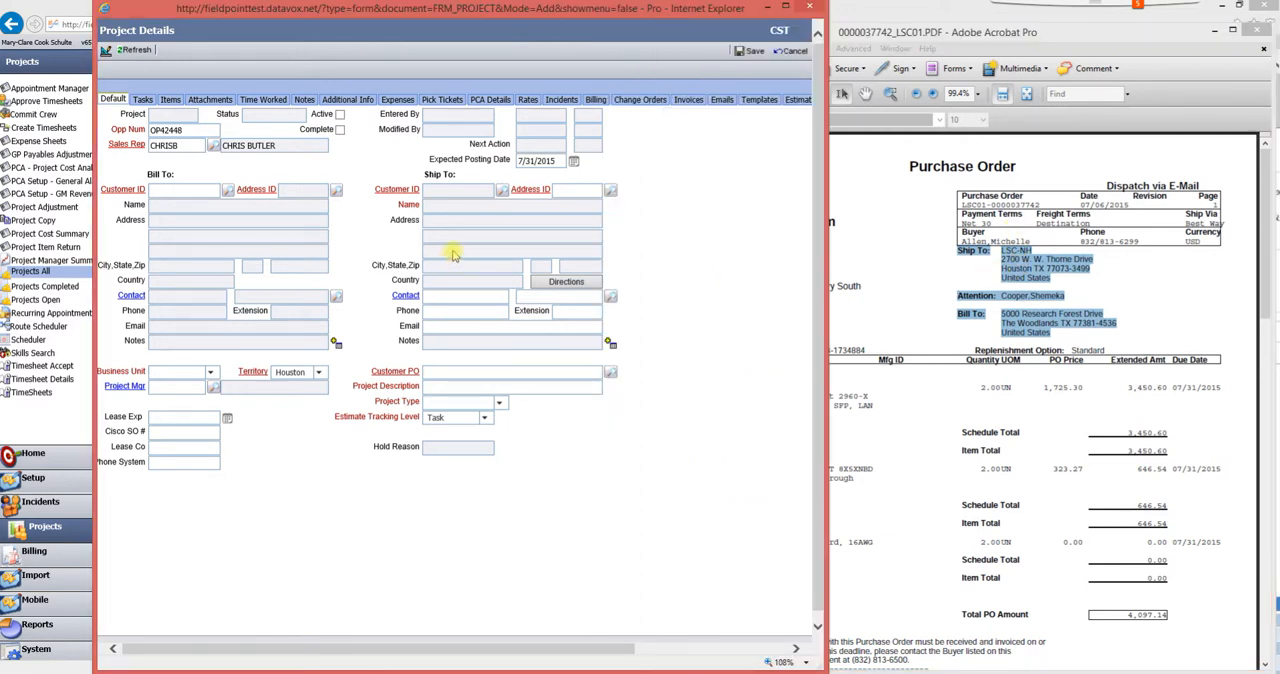
left_click(502, 192)
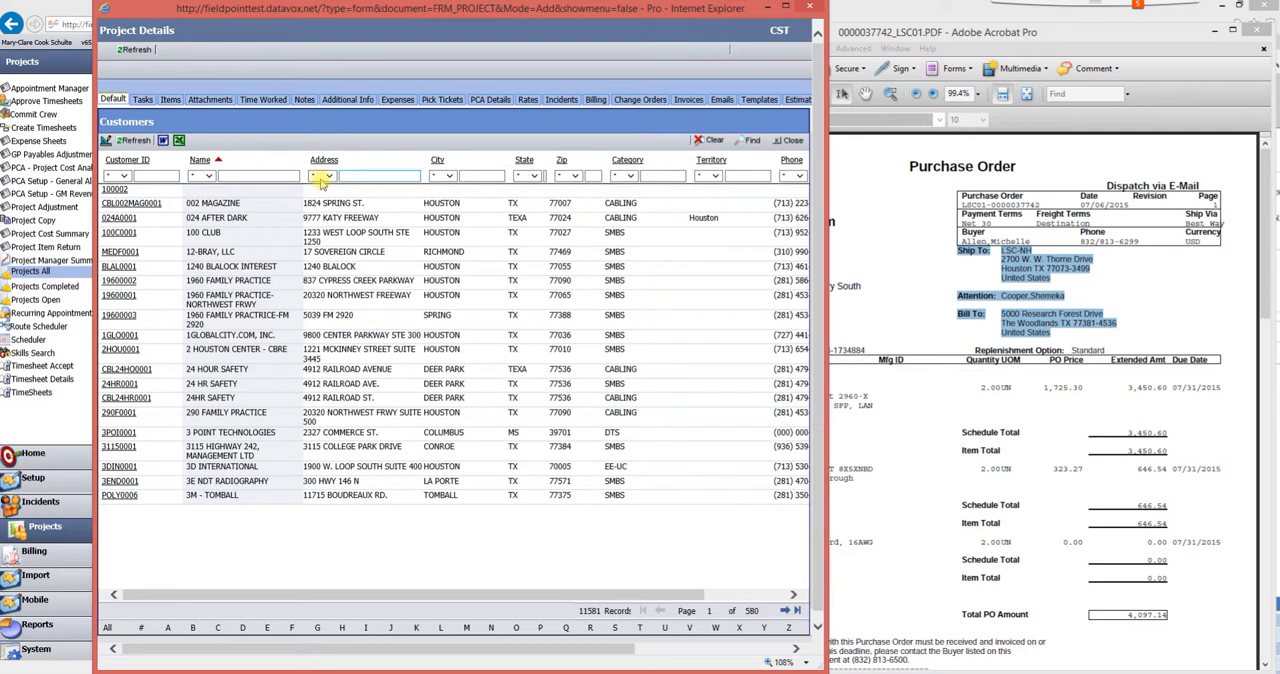
left_click(142, 176)
type("LONE")
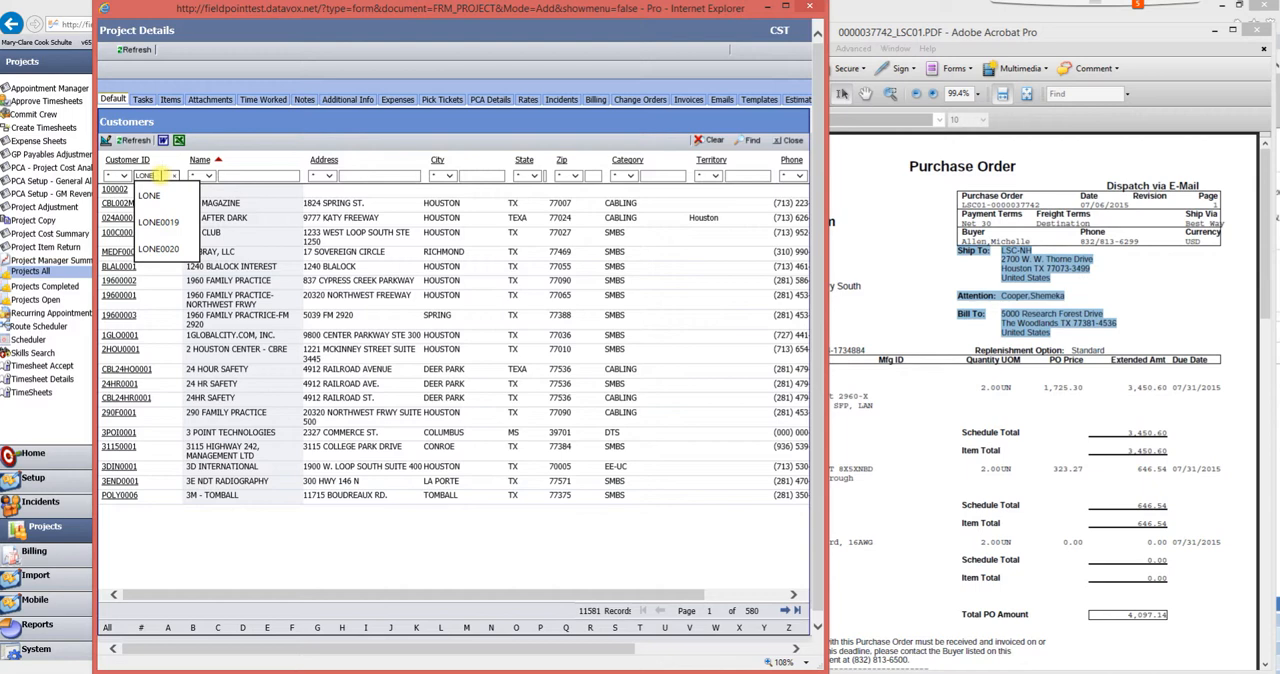
key("Return")
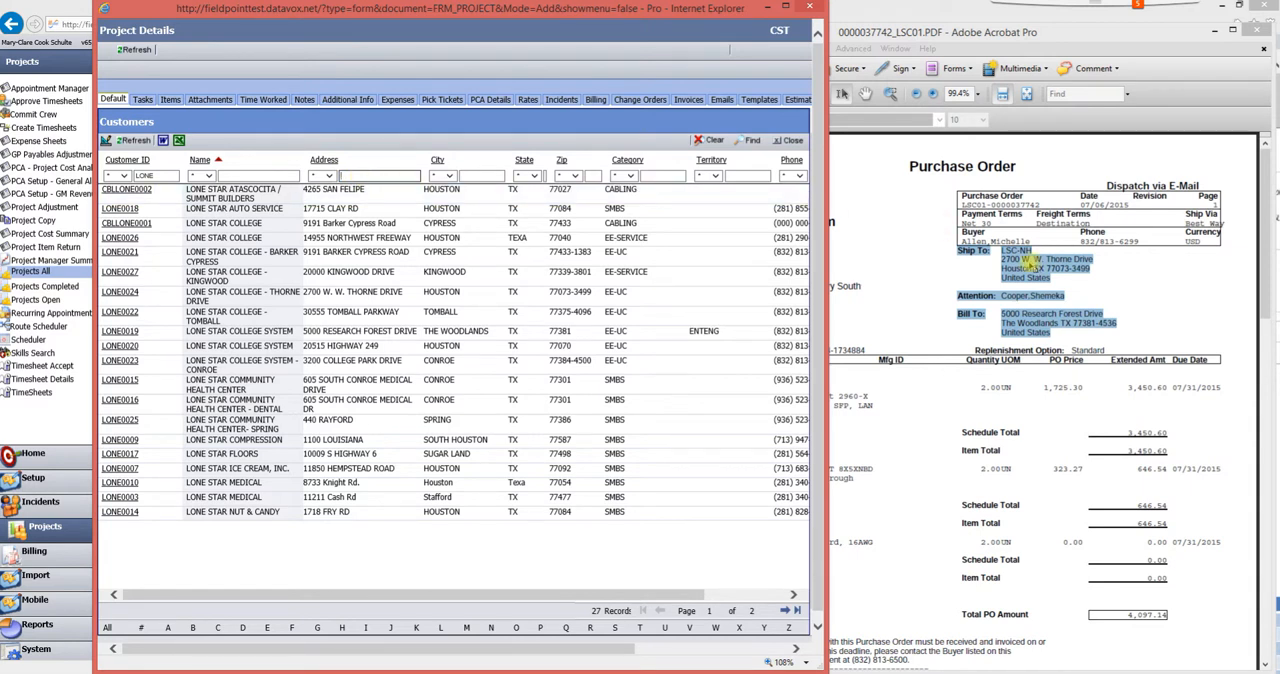
left_click(388, 176)
type("270")
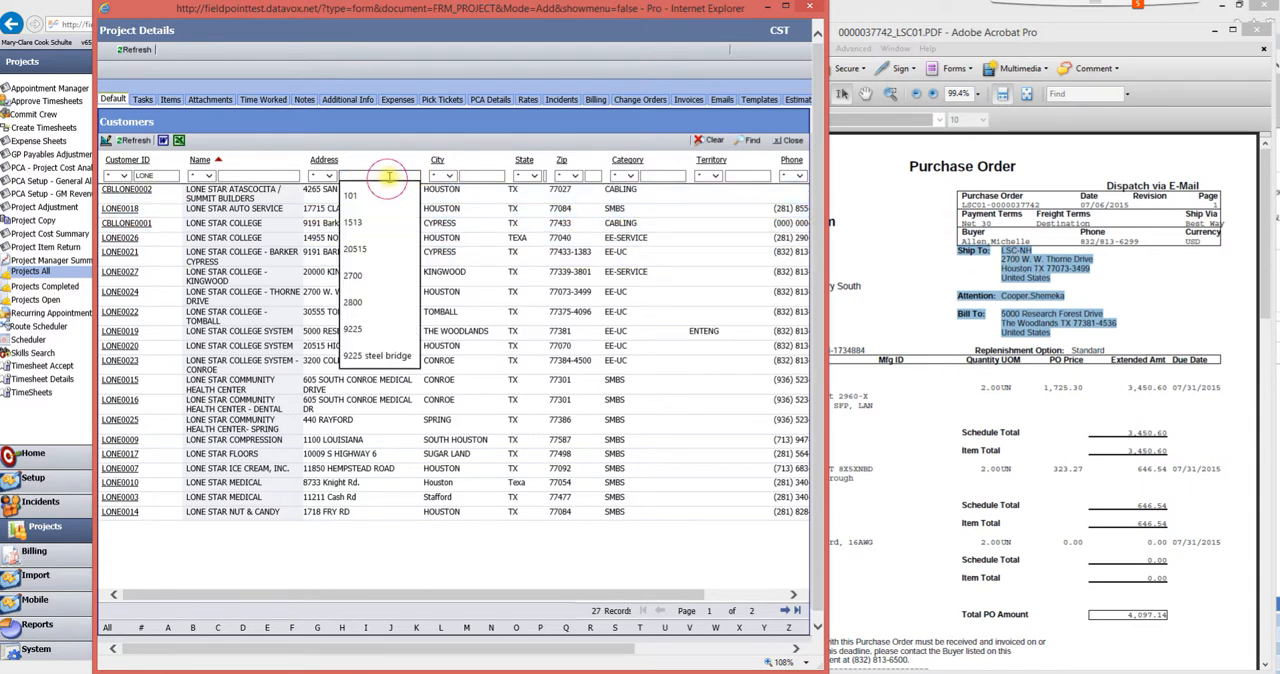
key("Return")
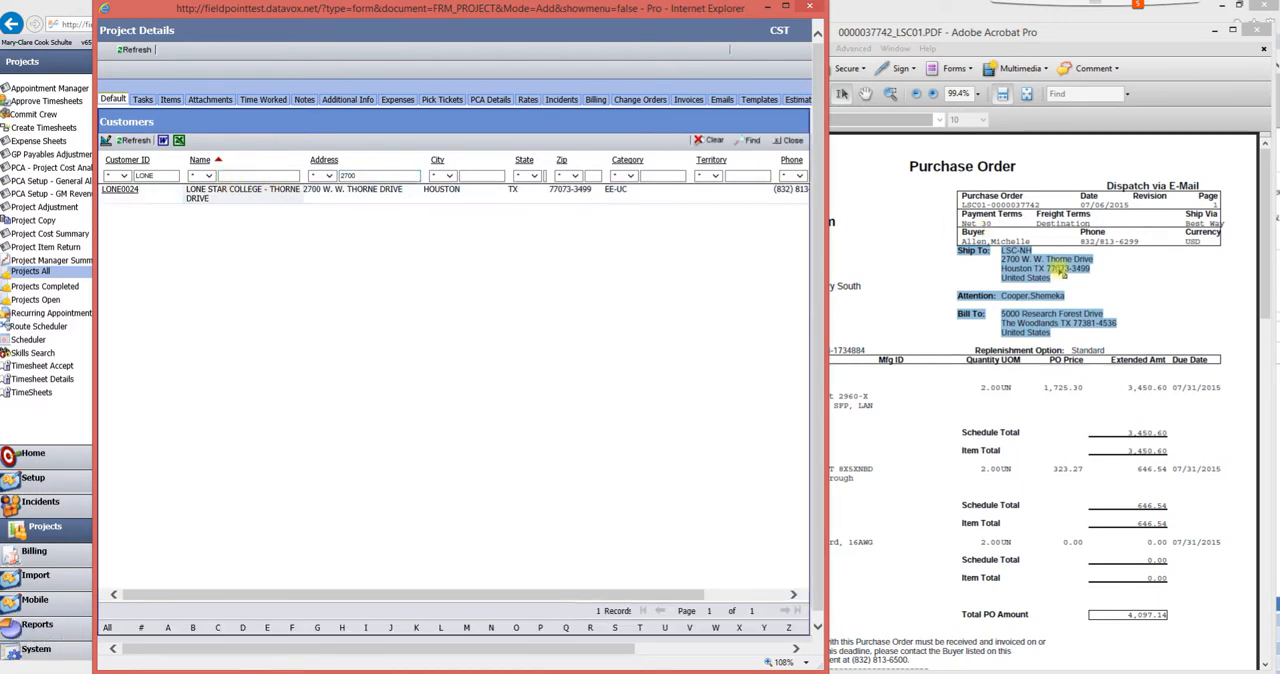
left_click(121, 189)
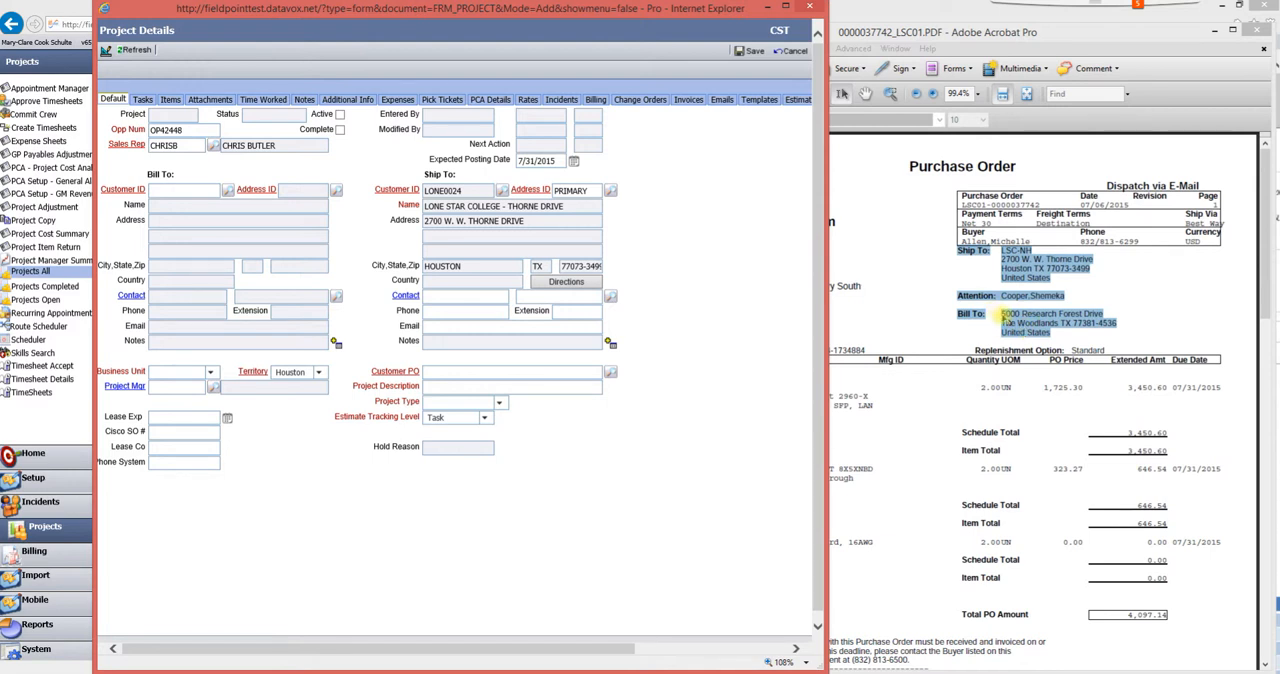
- Set the Bill To customer to the same Lone Star College - Thorne Drive record and choose its BILL TO address
left_click(229, 190)
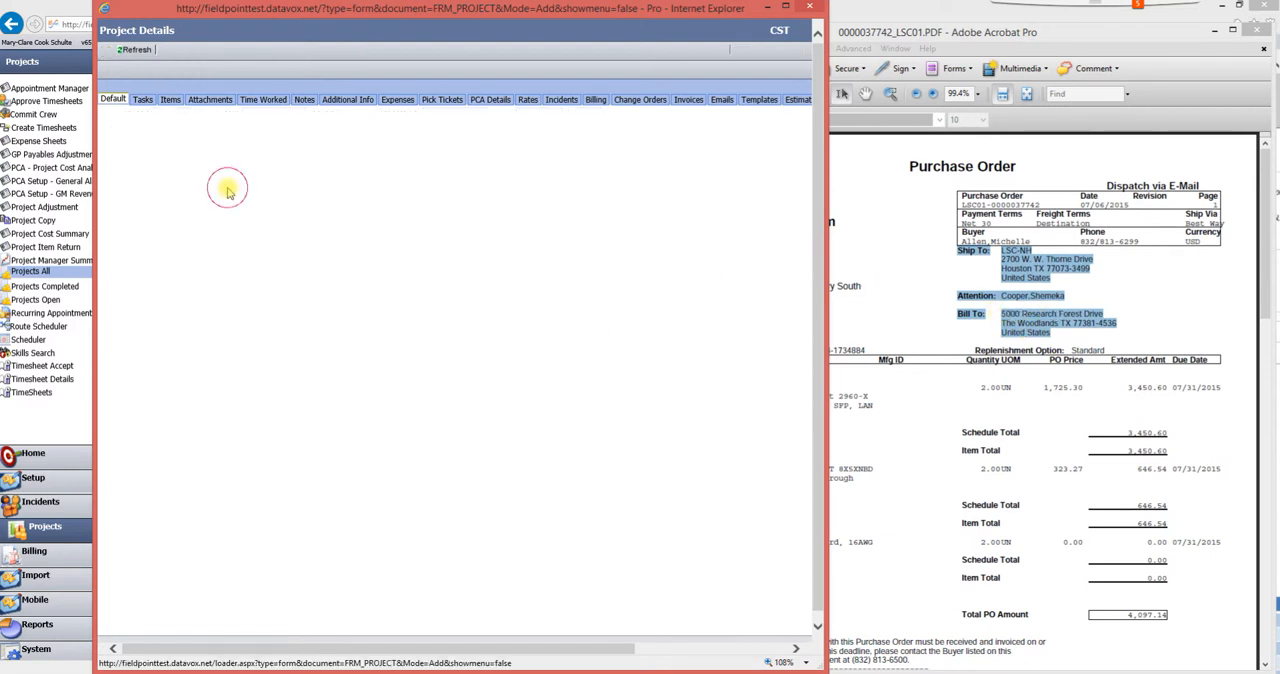
left_click(153, 175)
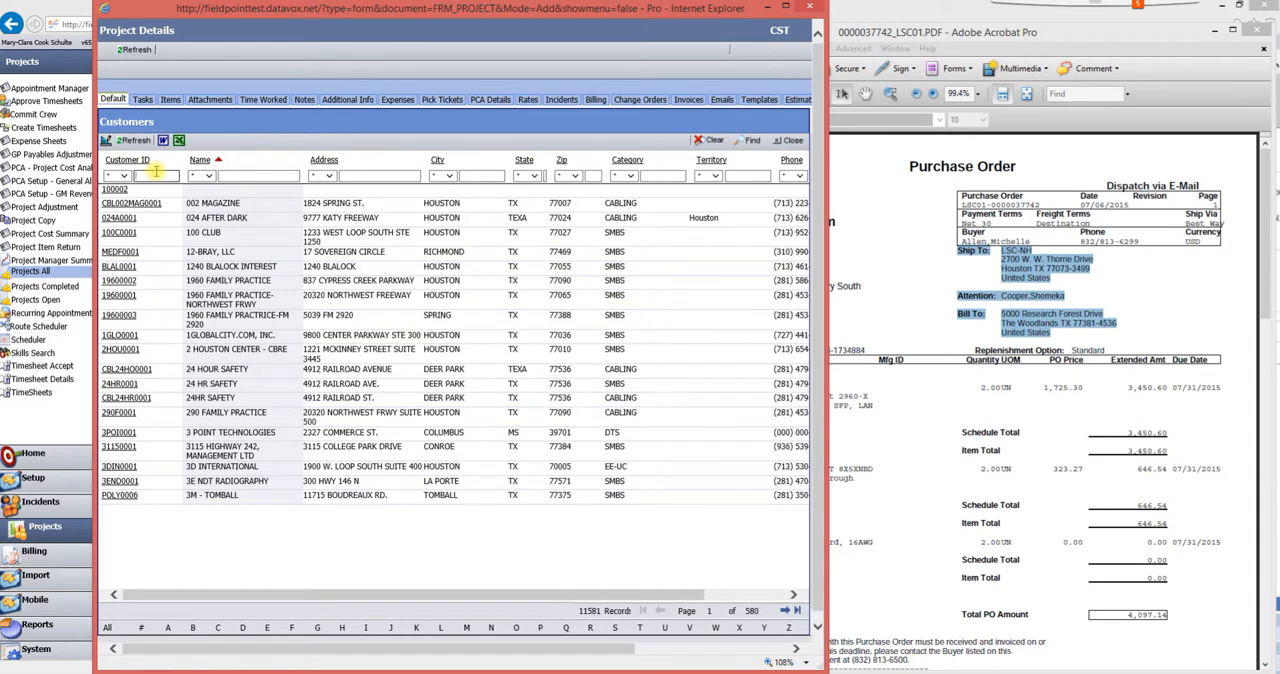
type("LONE0024")
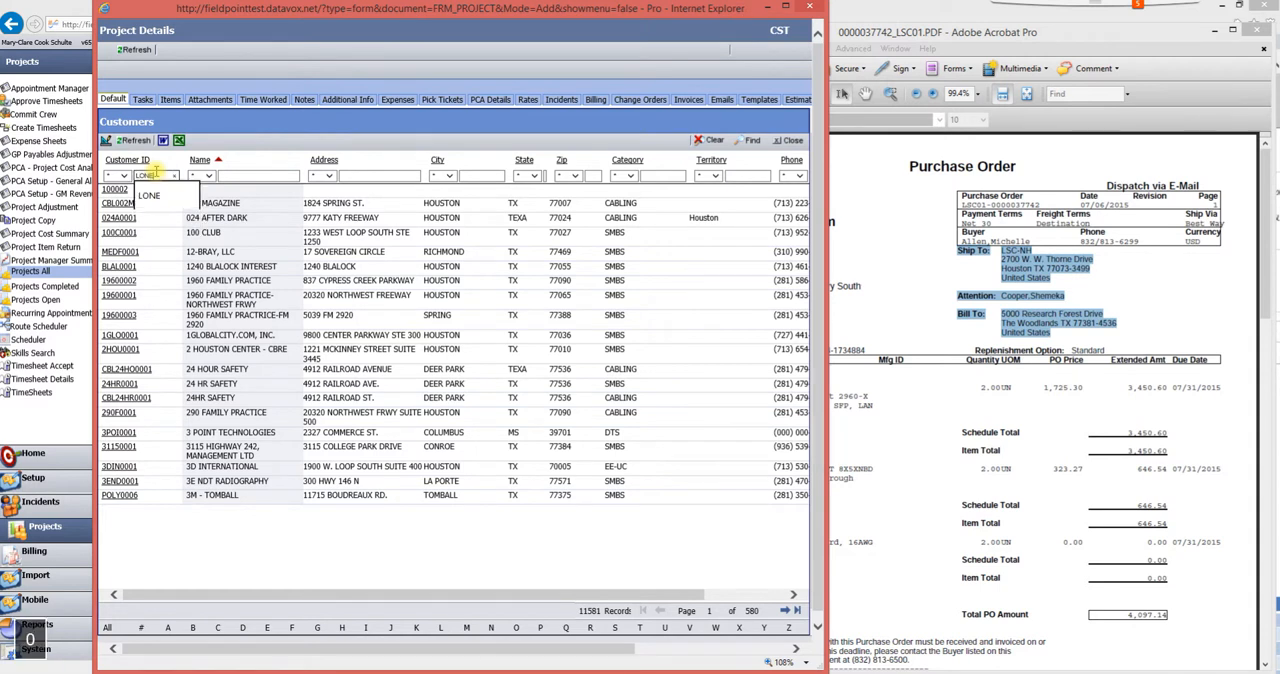
key("Return")
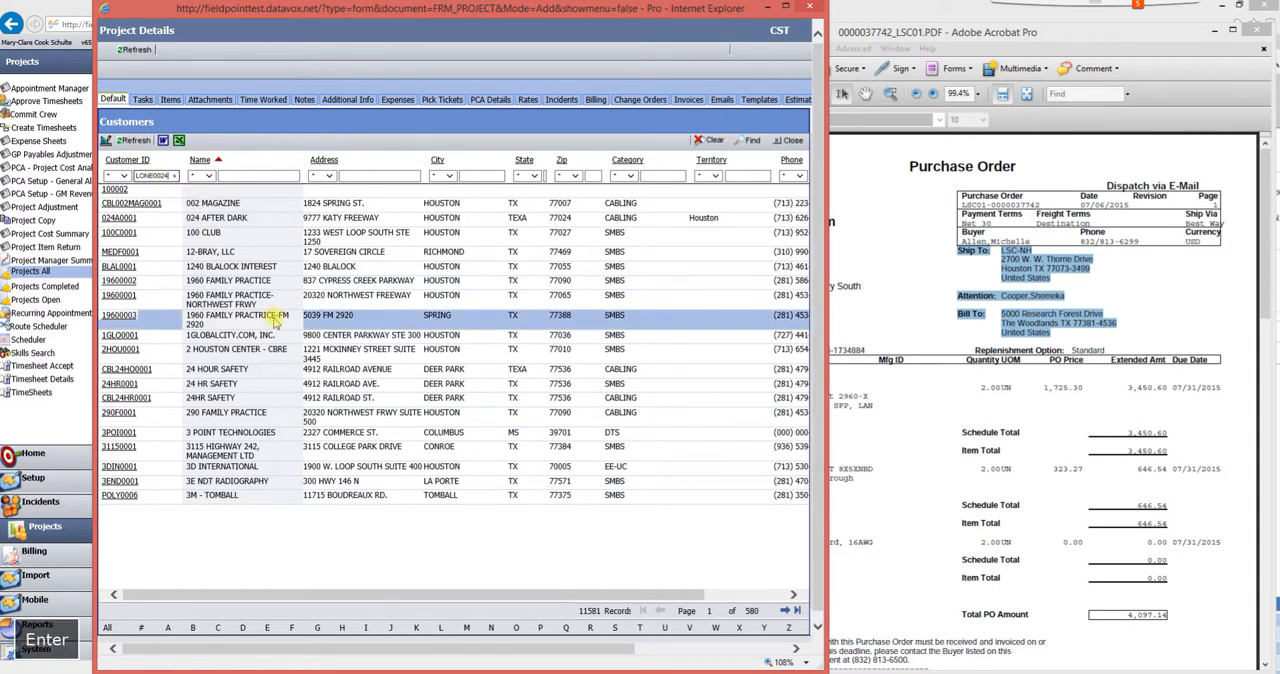
double_click(122, 196)
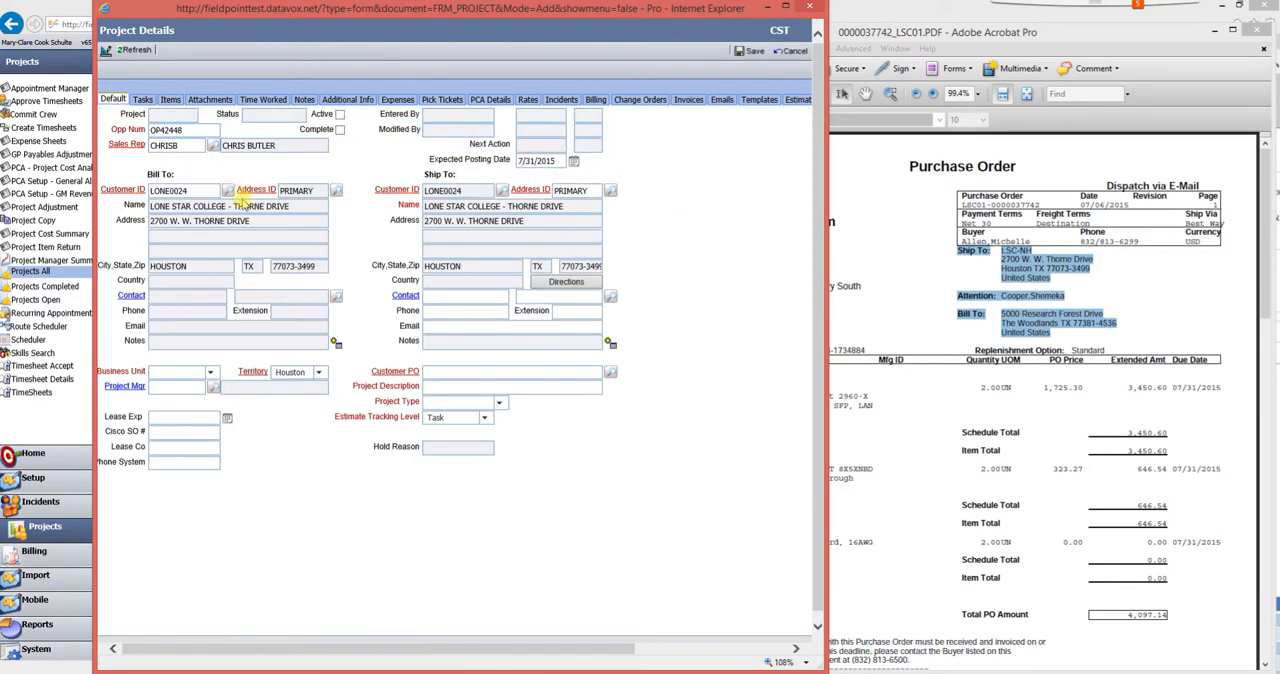
left_click(337, 194)
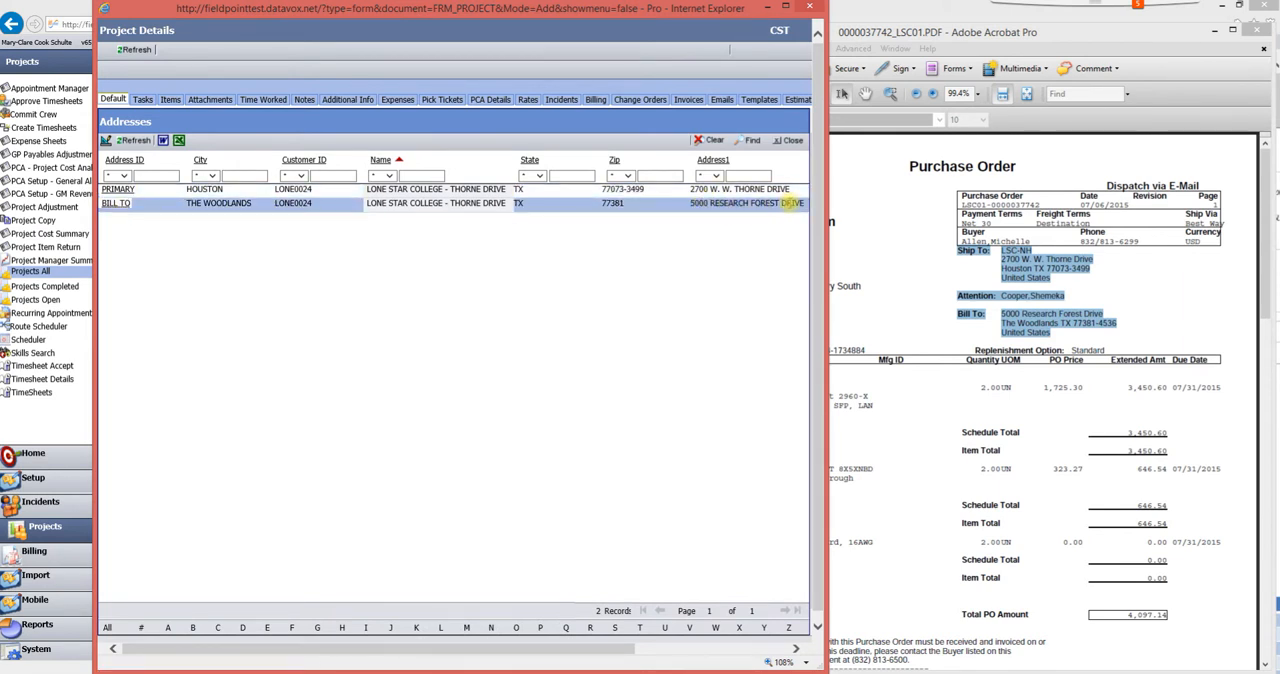
left_click(115, 203)
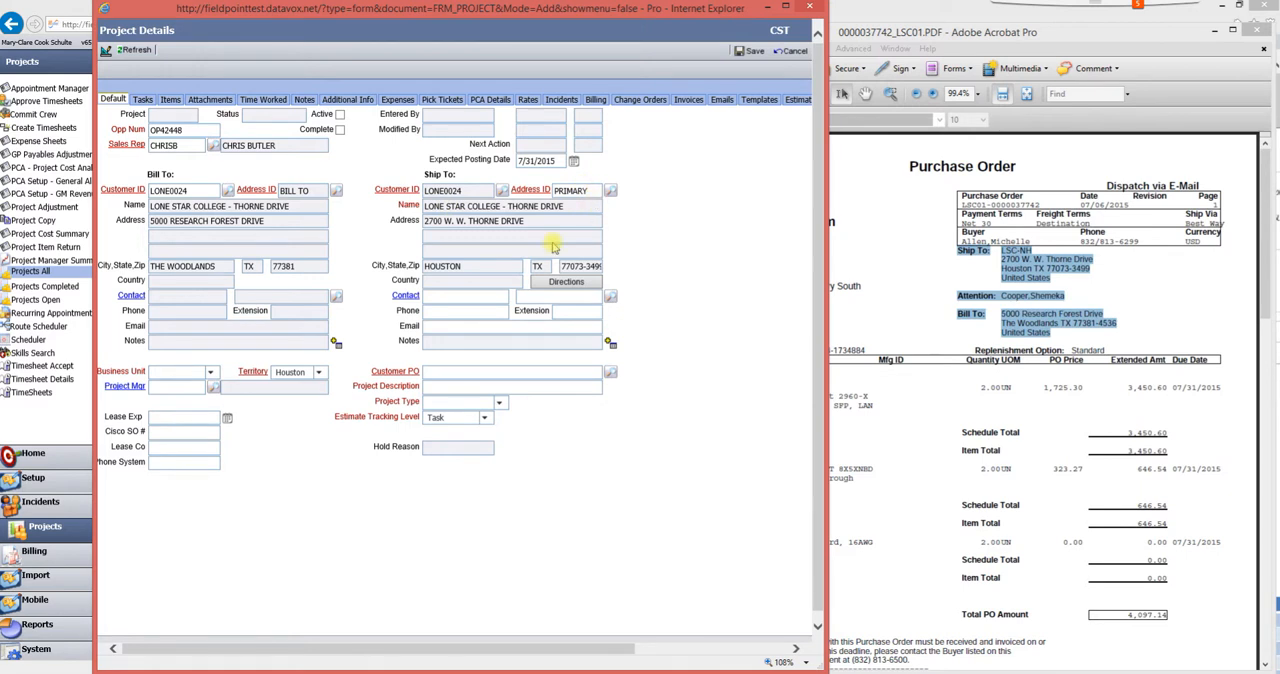
- Set the project's Business Unit to EE-DROPSHIP
left_click(211, 374)
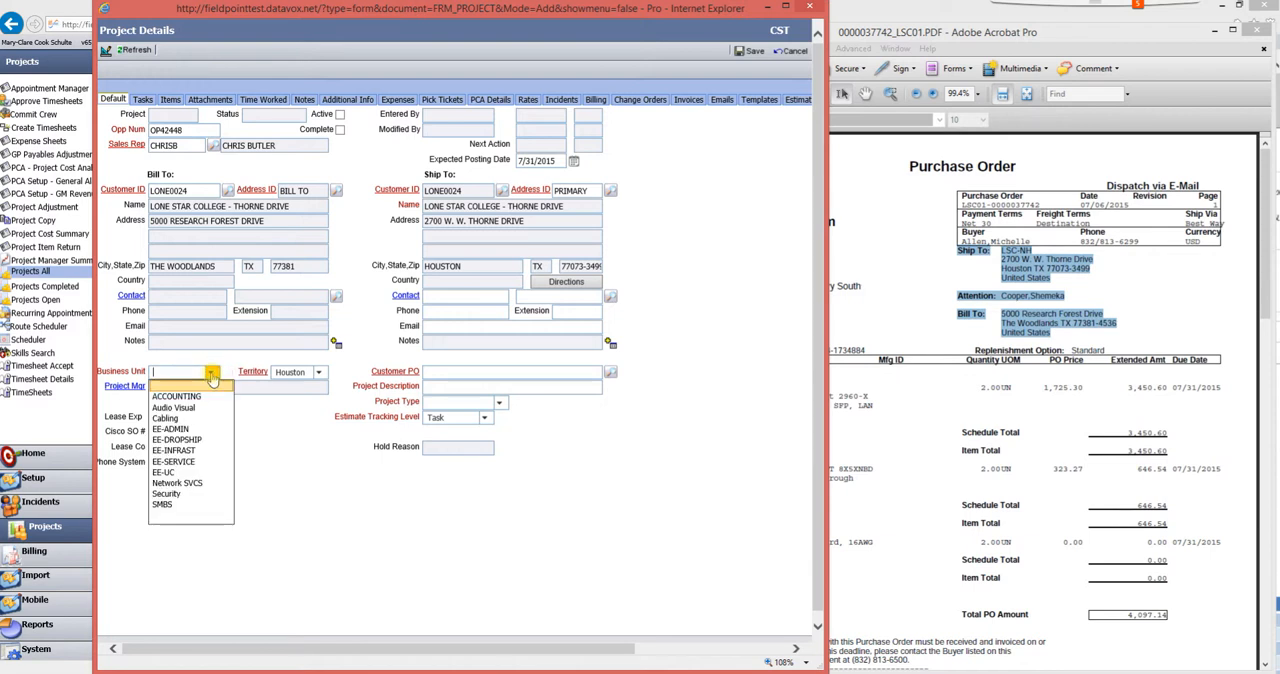
left_click(184, 438)
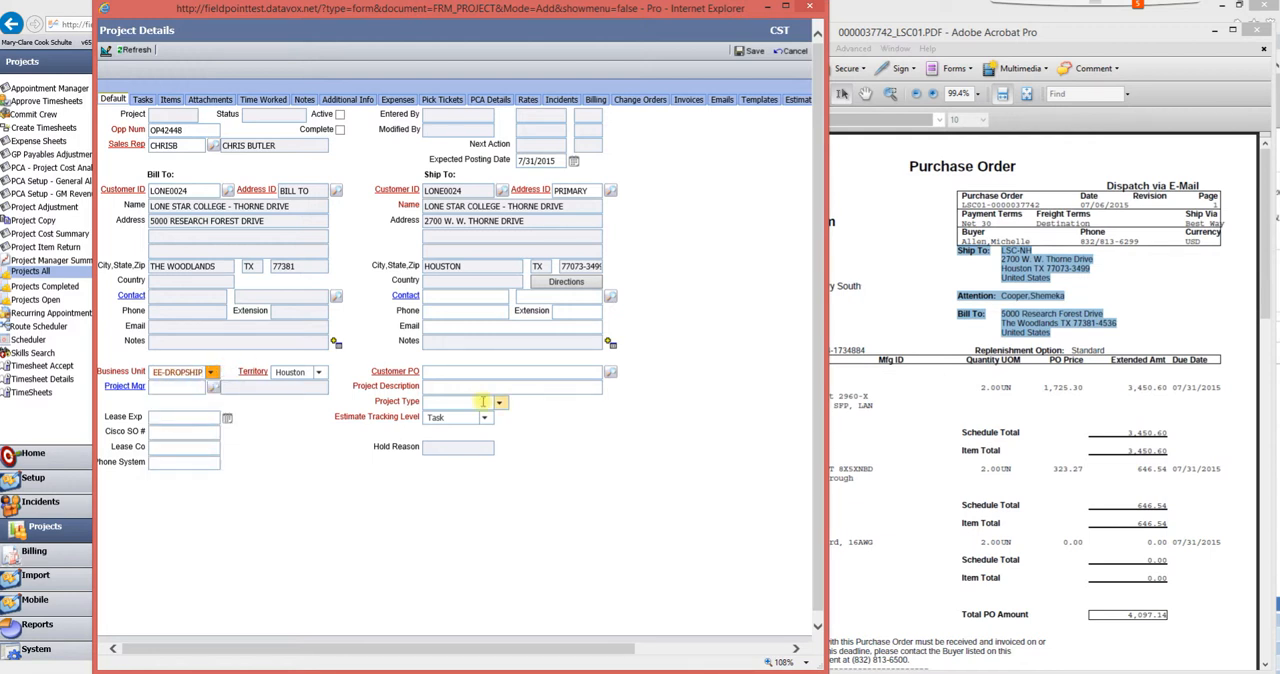
- Copy the purchase order number from the purchase order PDF into the project's Customer PO field
left_click(430, 372)
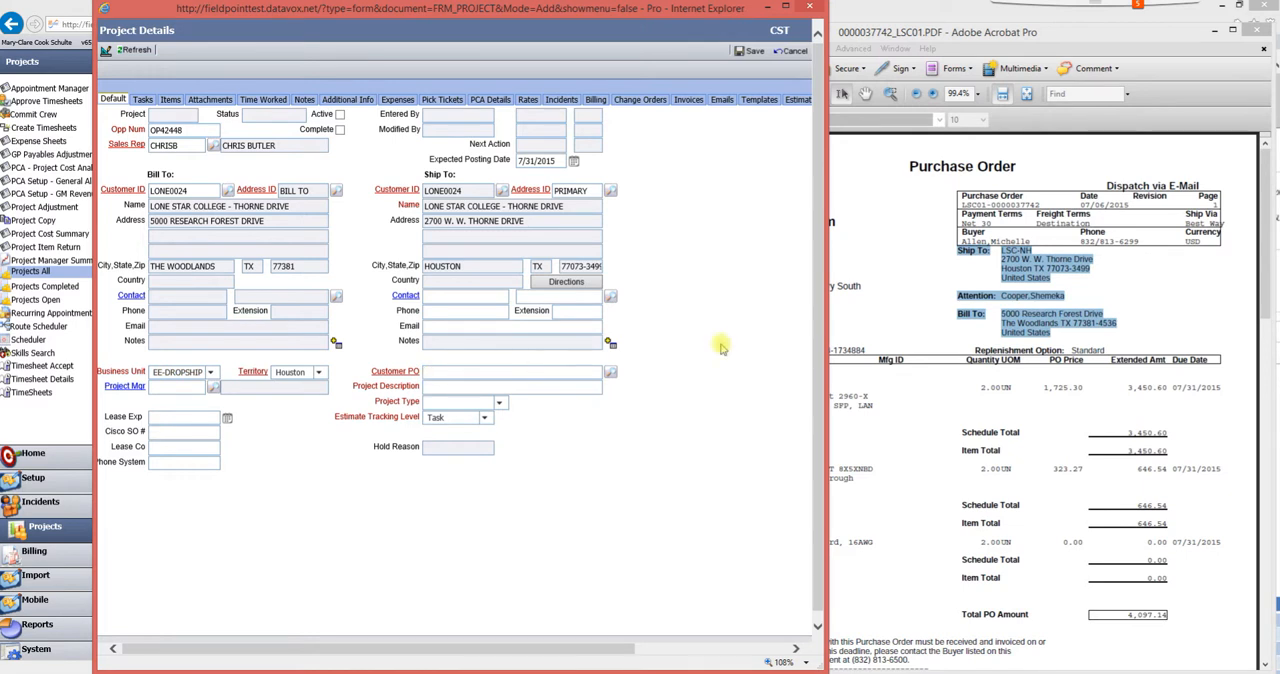
left_click_drag(1044, 206, 970, 205)
key("ctrl+c")
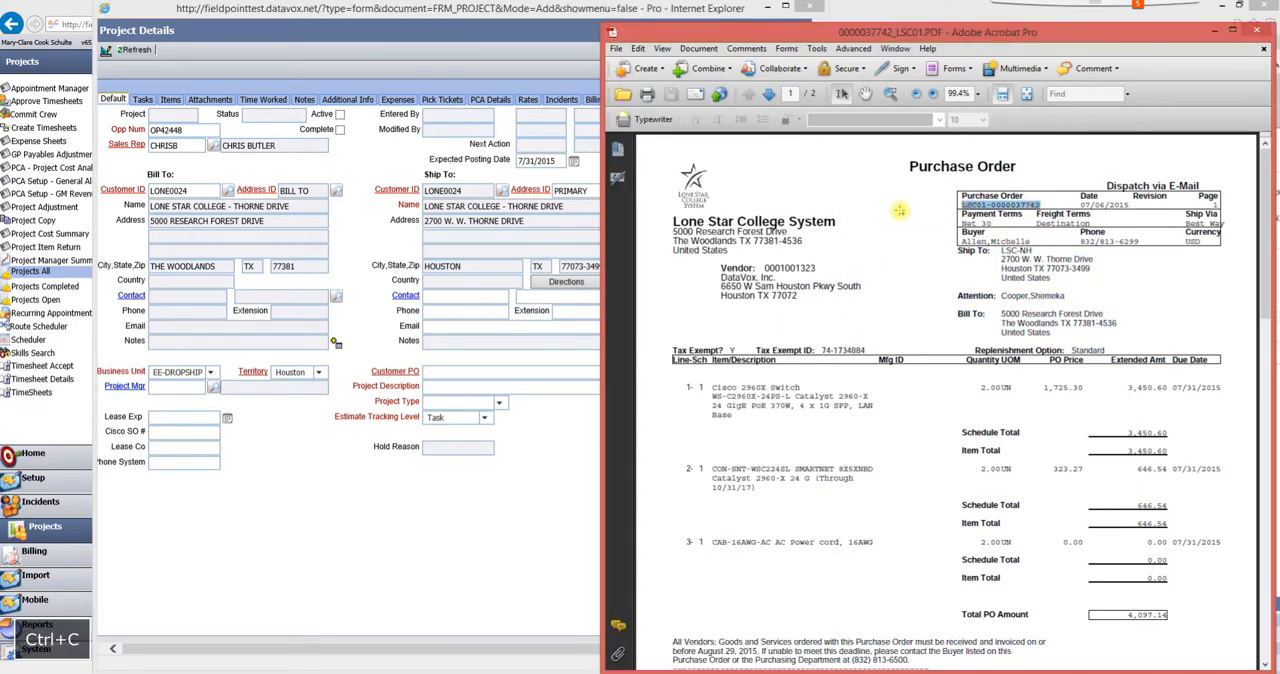
left_click(470, 372)
key("ctrl+v")
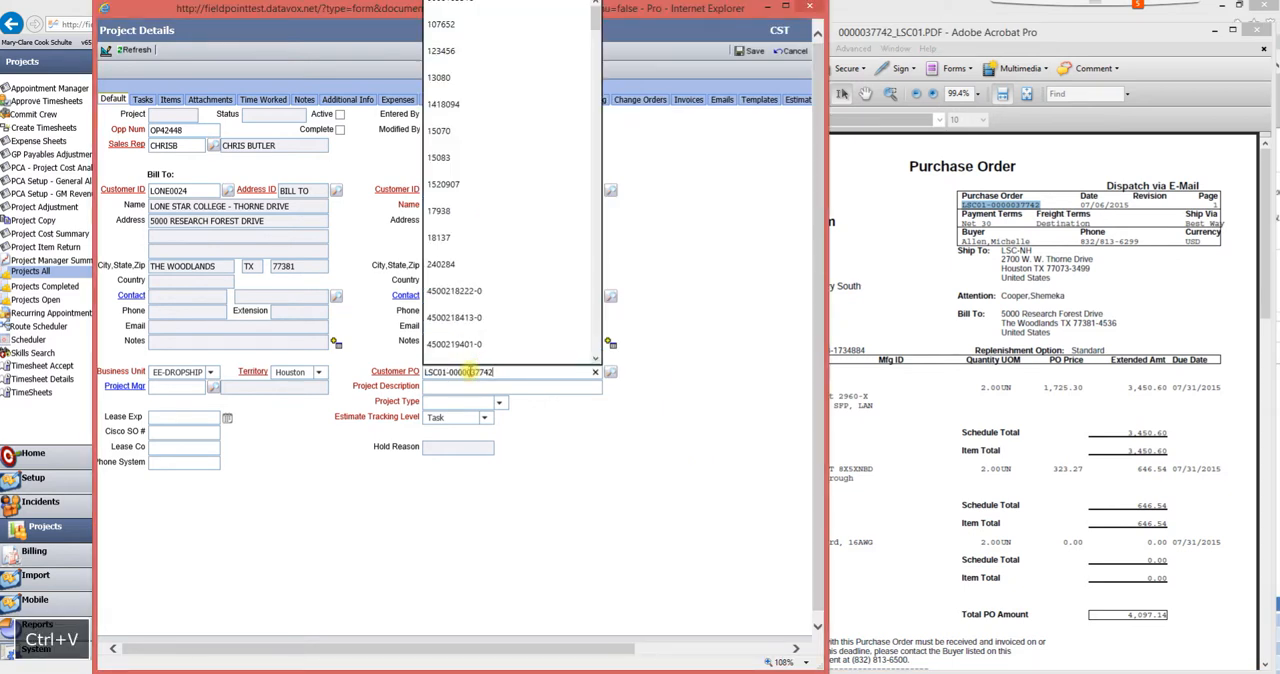
- Set the Project Description to Cisco 2960 Switch, copied from the Project Name cell of the quote workbook
left_click(459, 387)
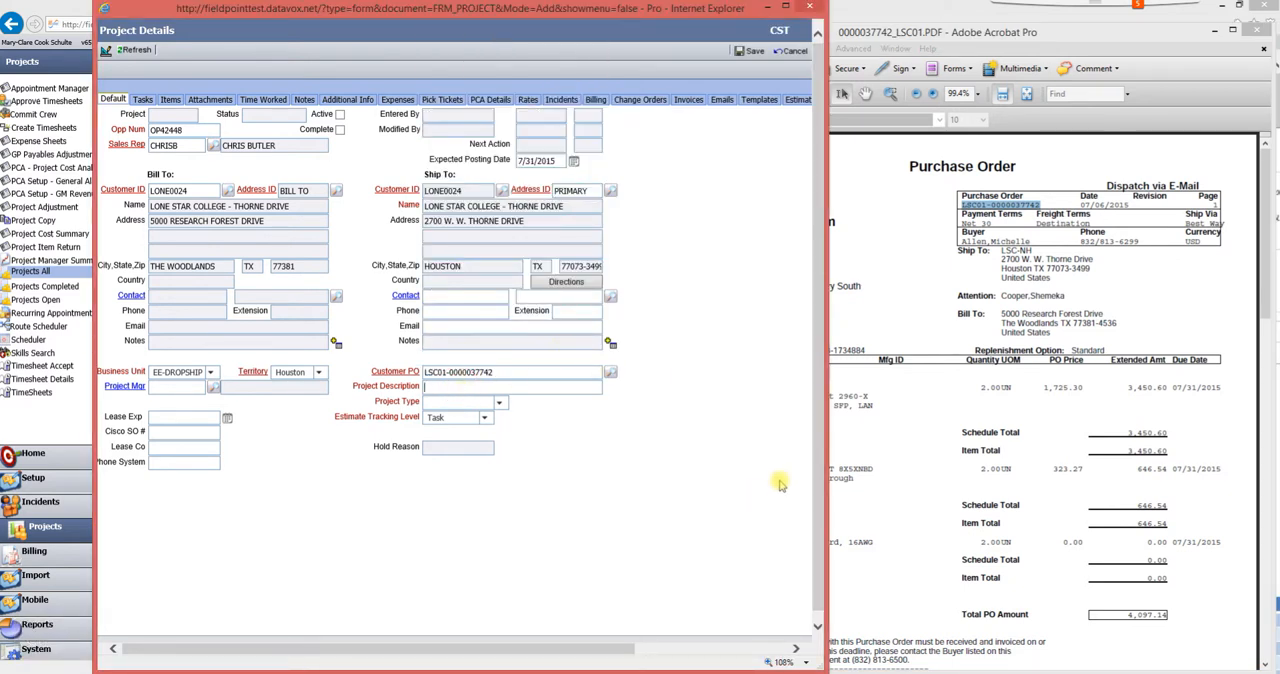
left_click(540, 587)
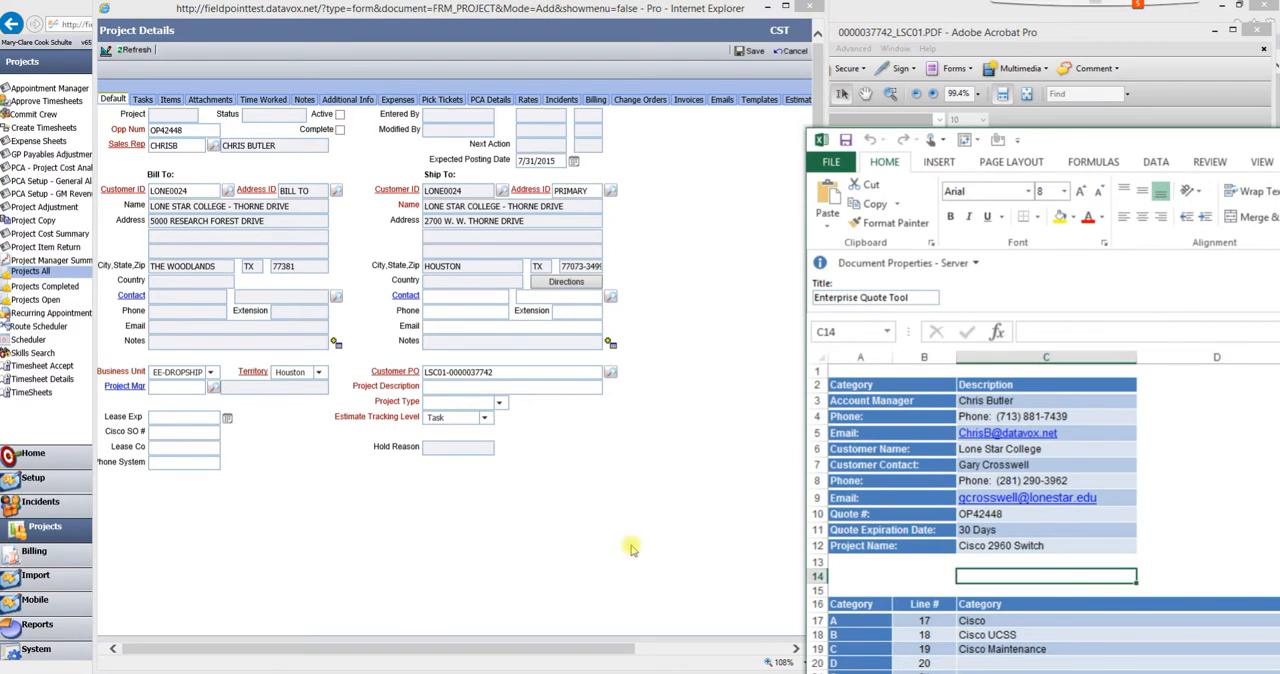
left_click(995, 546)
left_click_drag(1124, 331, 1018, 331)
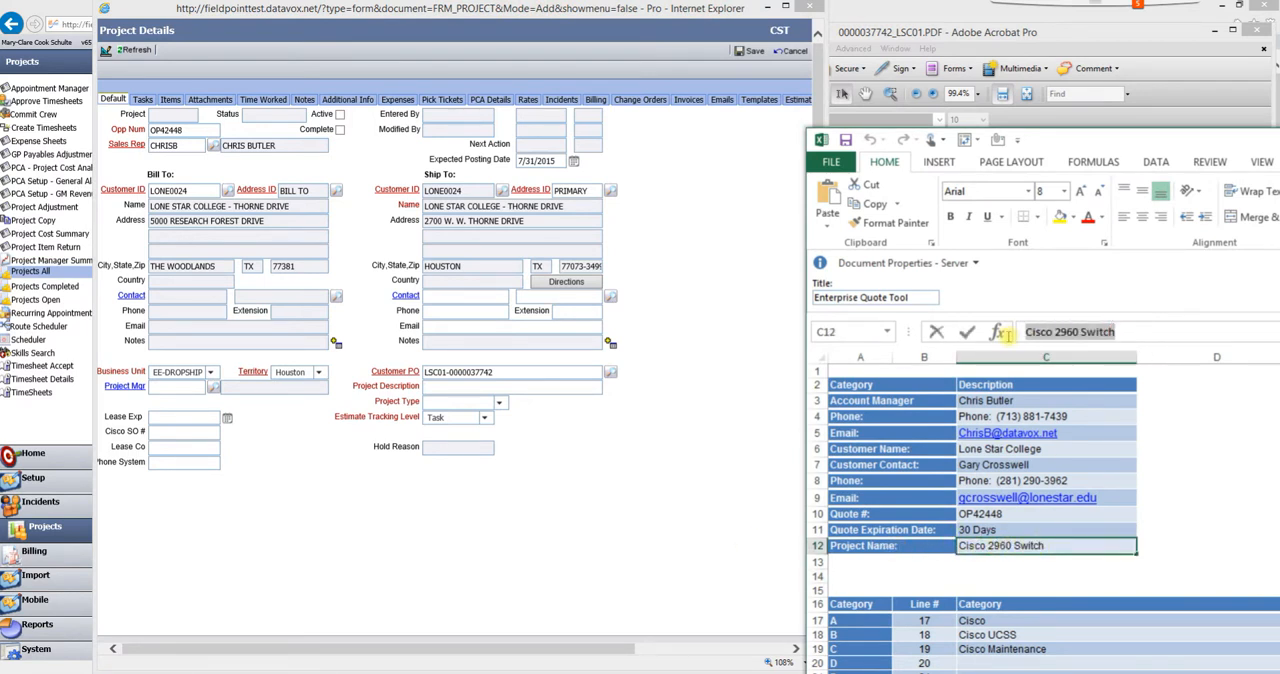
key("ctrl+c")
left_click(490, 385)
key("ctrl+v")
- Set the Project Type to Fixed Price and save the new project
left_click(501, 404)
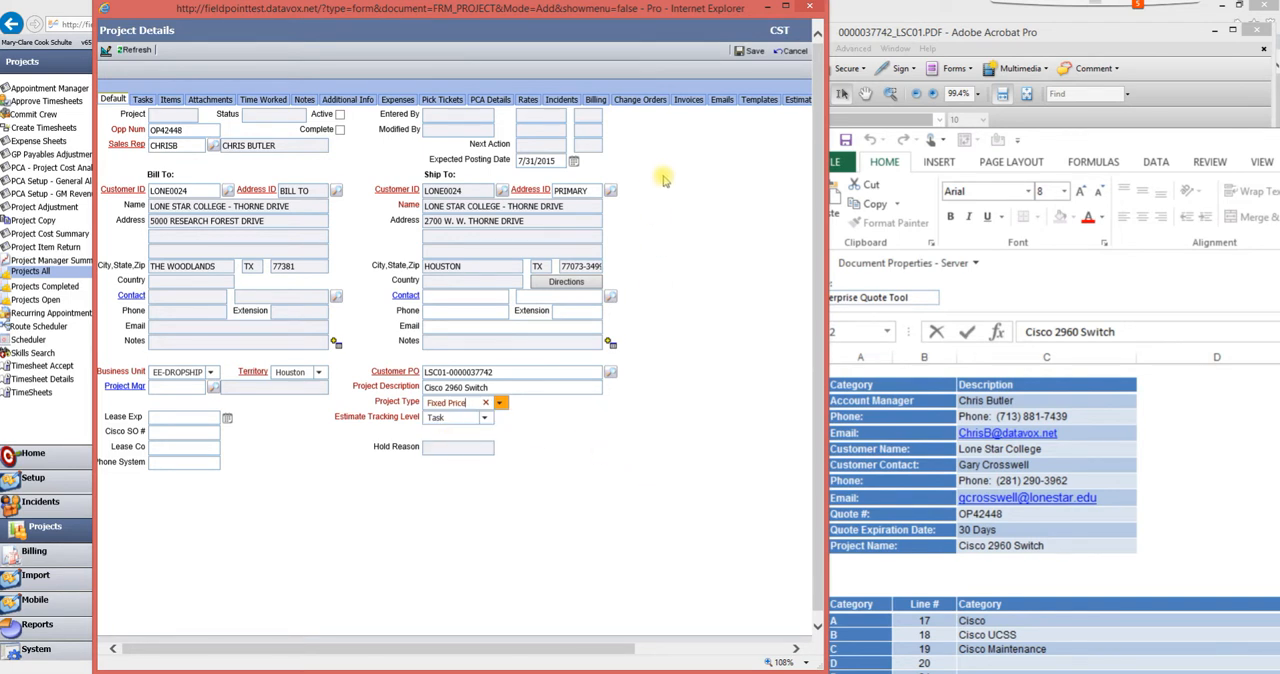
left_click(749, 51)
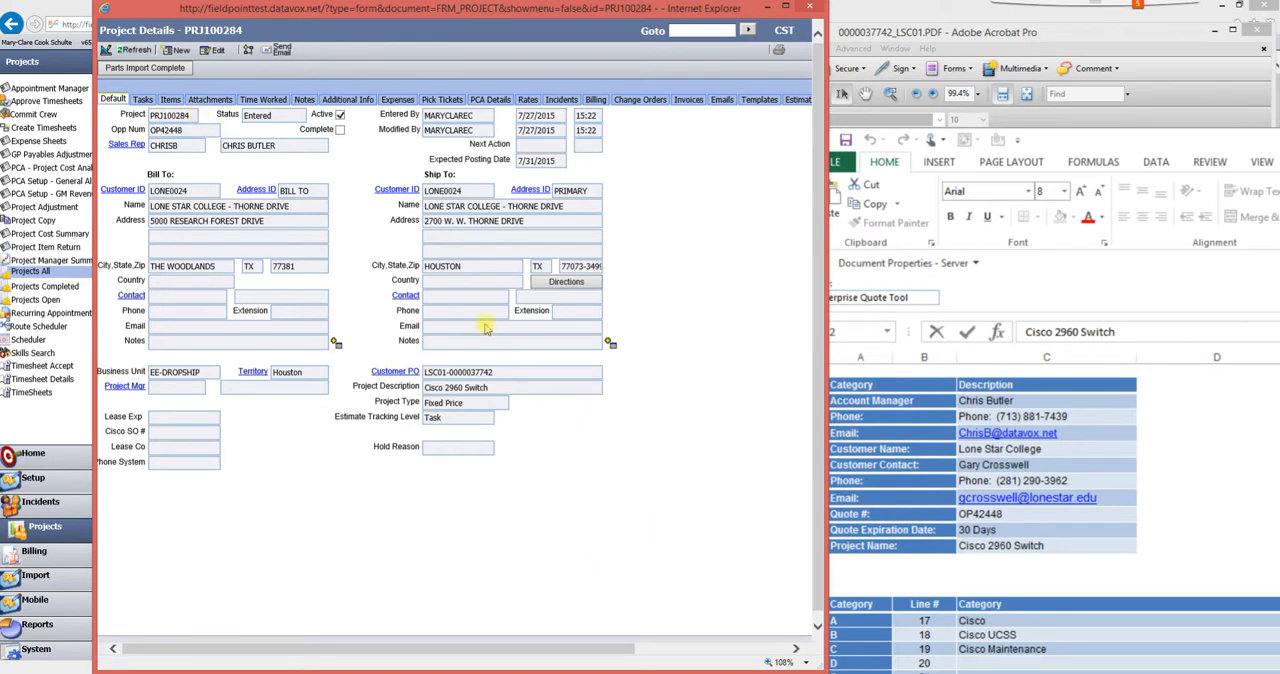
- Set the Estimated End Date of project task 0 to 7/31/2015, then save and close the task
left_click(143, 101)
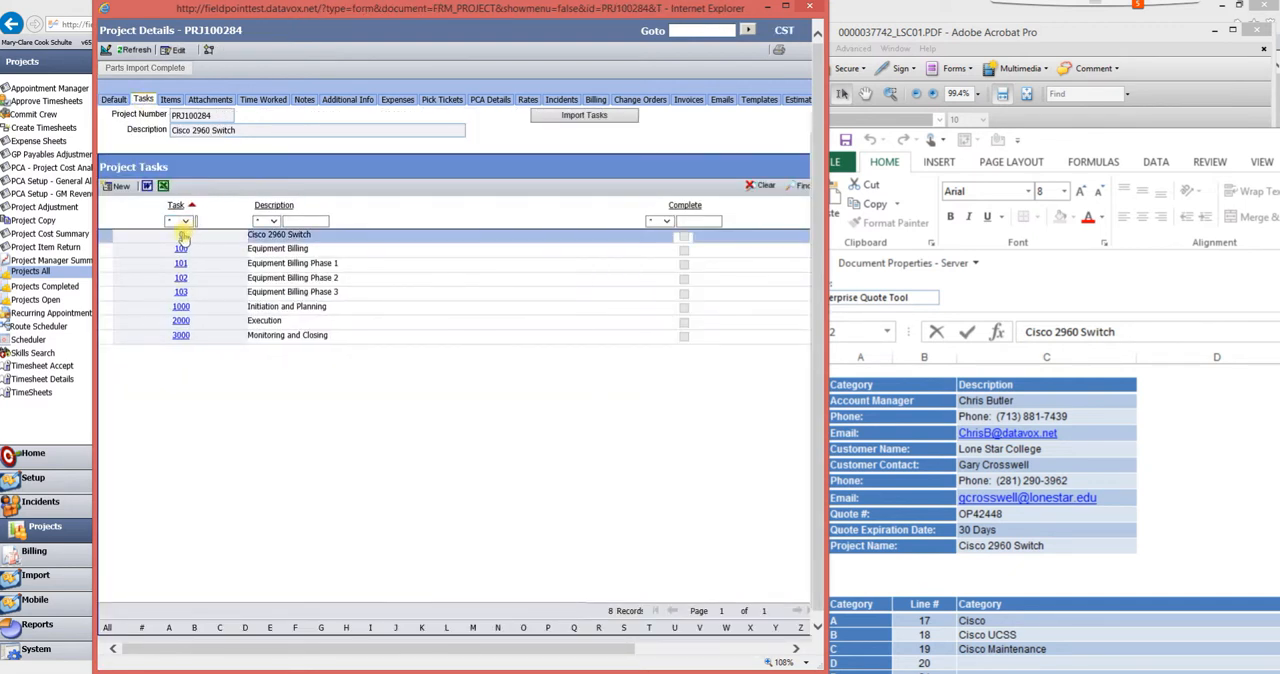
left_click(182, 235)
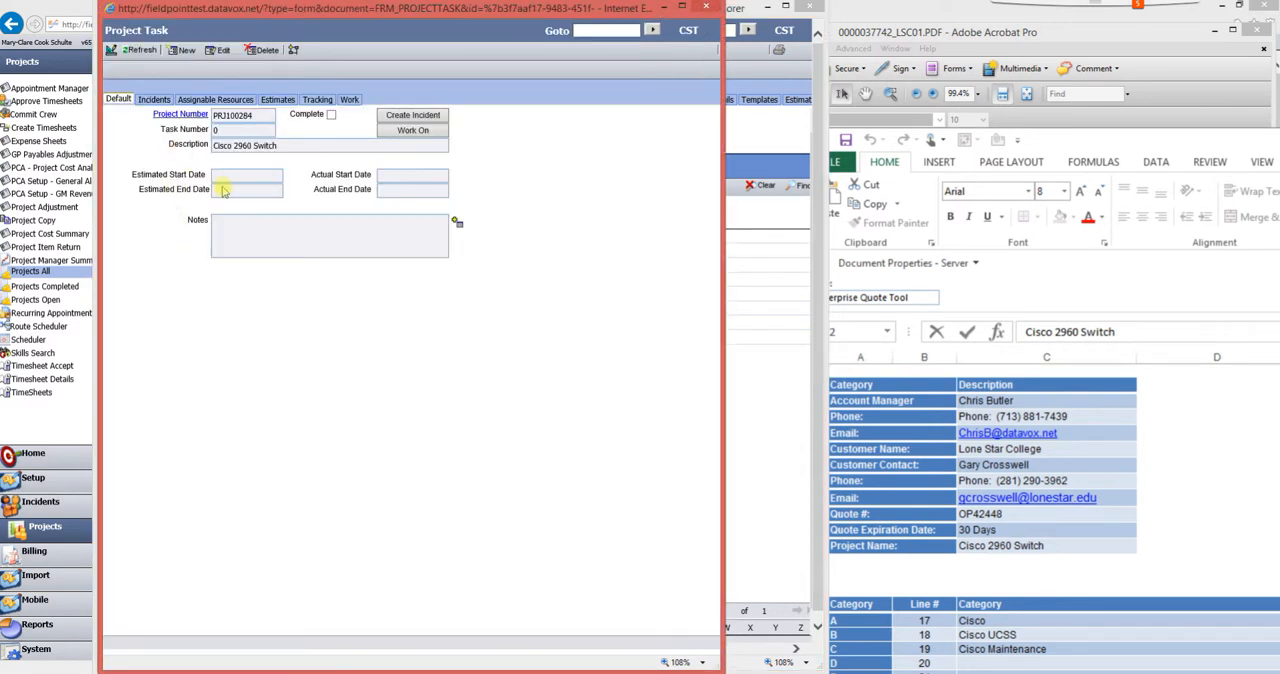
left_click(222, 53)
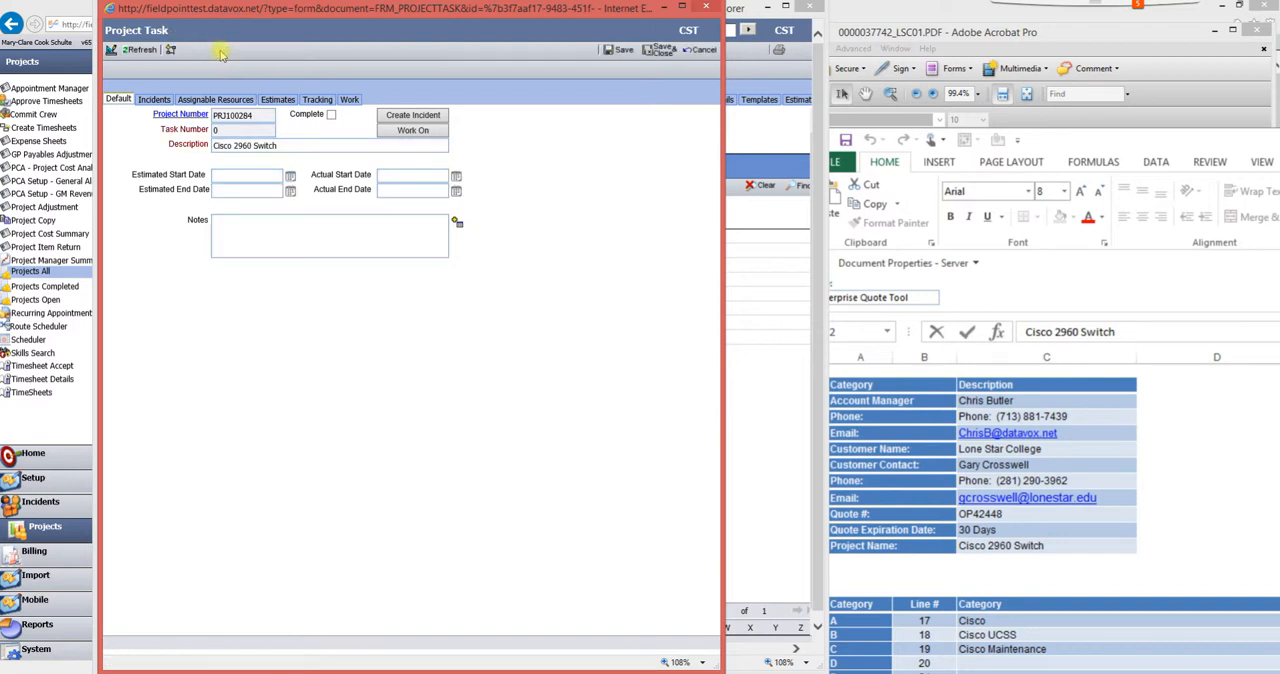
left_click(290, 190)
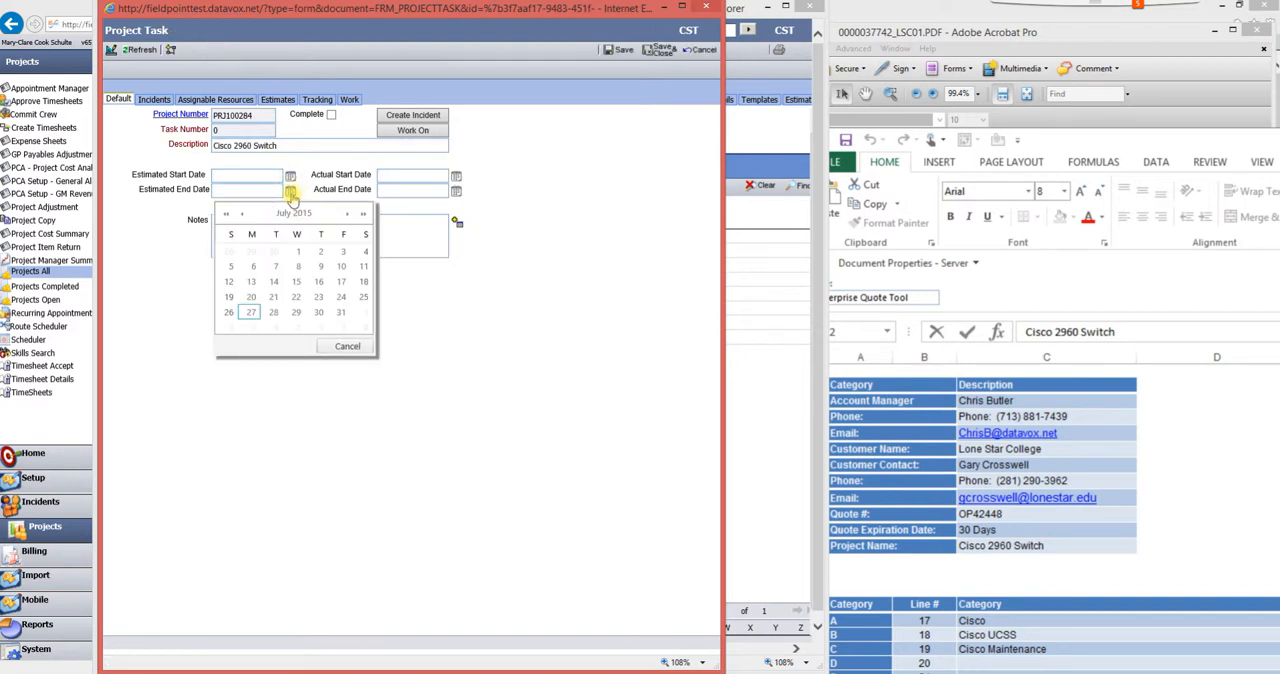
left_click(341, 314)
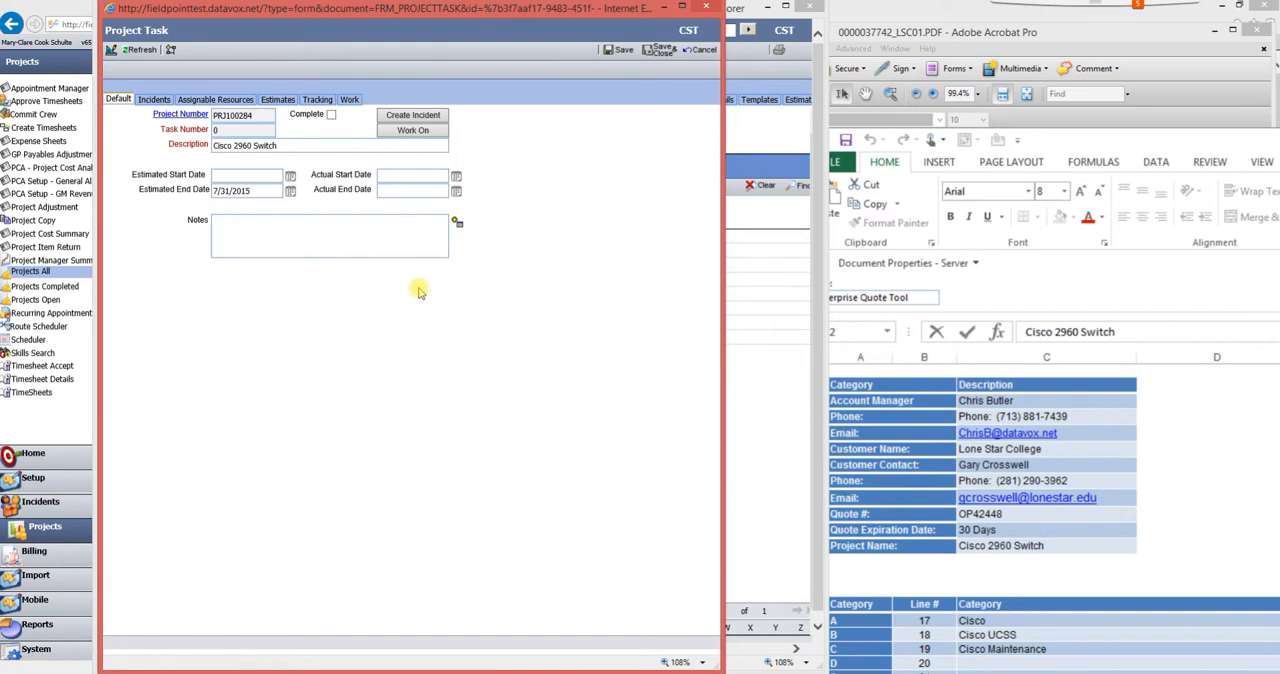
left_click(618, 50)
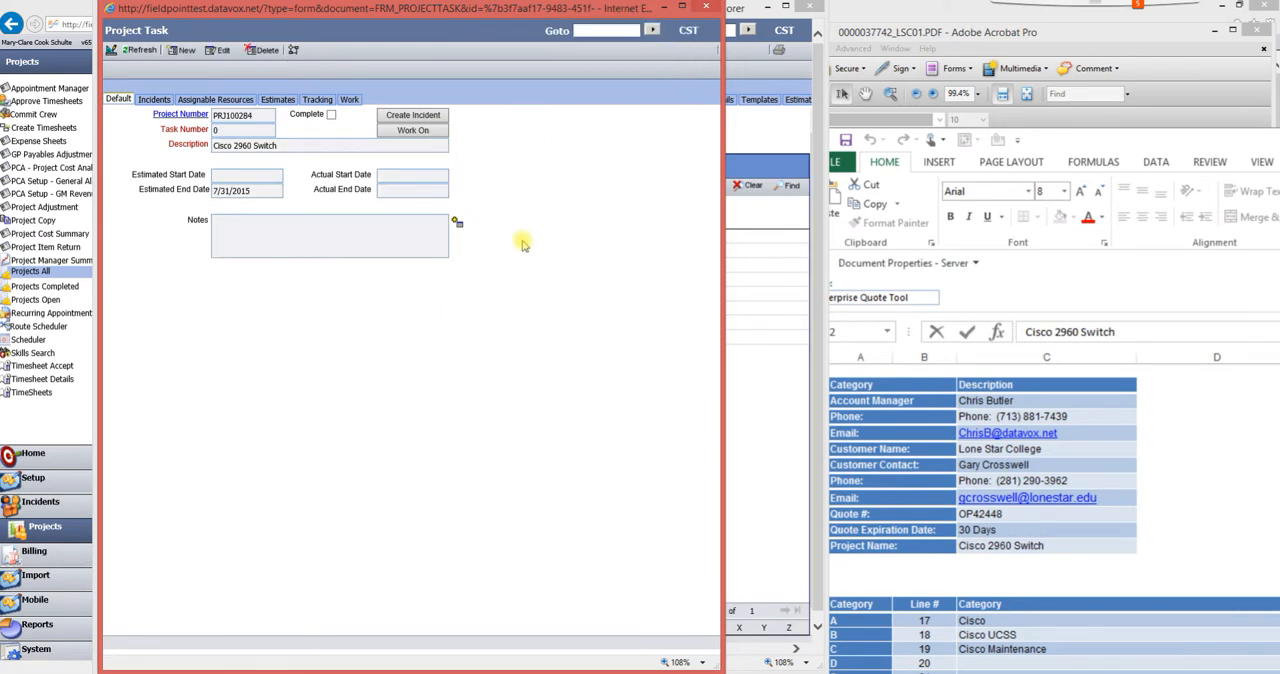
left_click(706, 7)
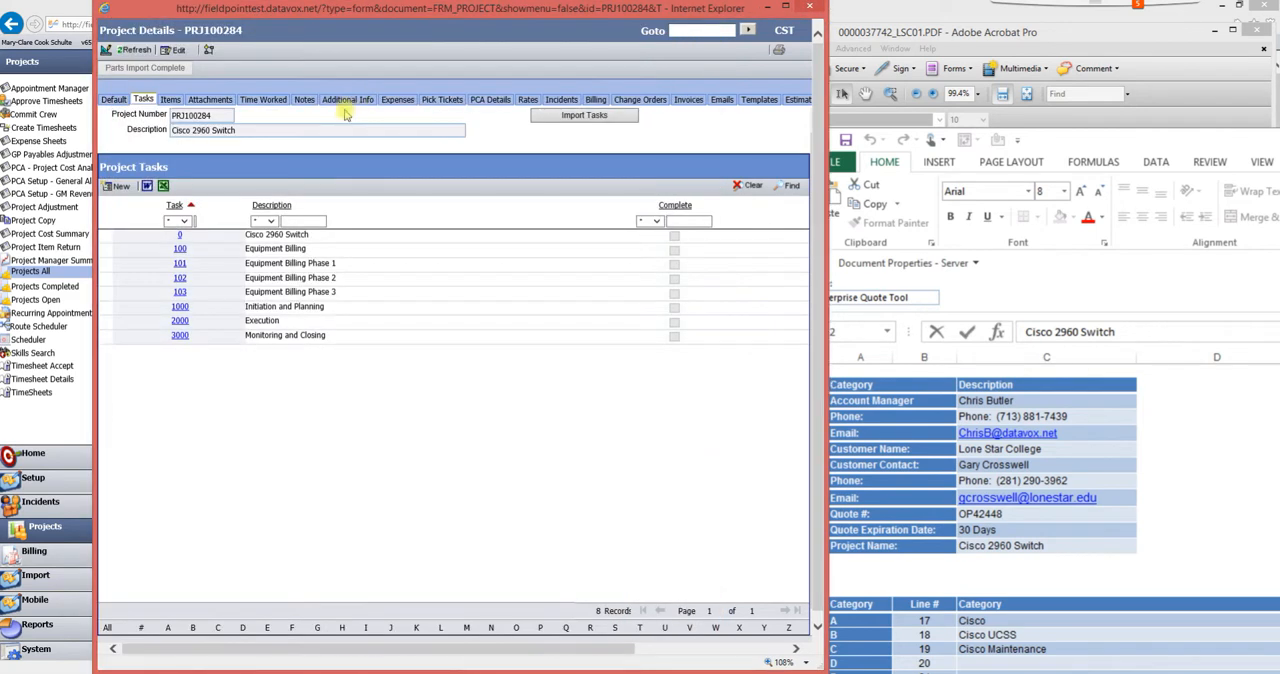
- Open the project's Items list and examine the parts lines on the quote workbook's DataInput sheet
left_click(171, 102)
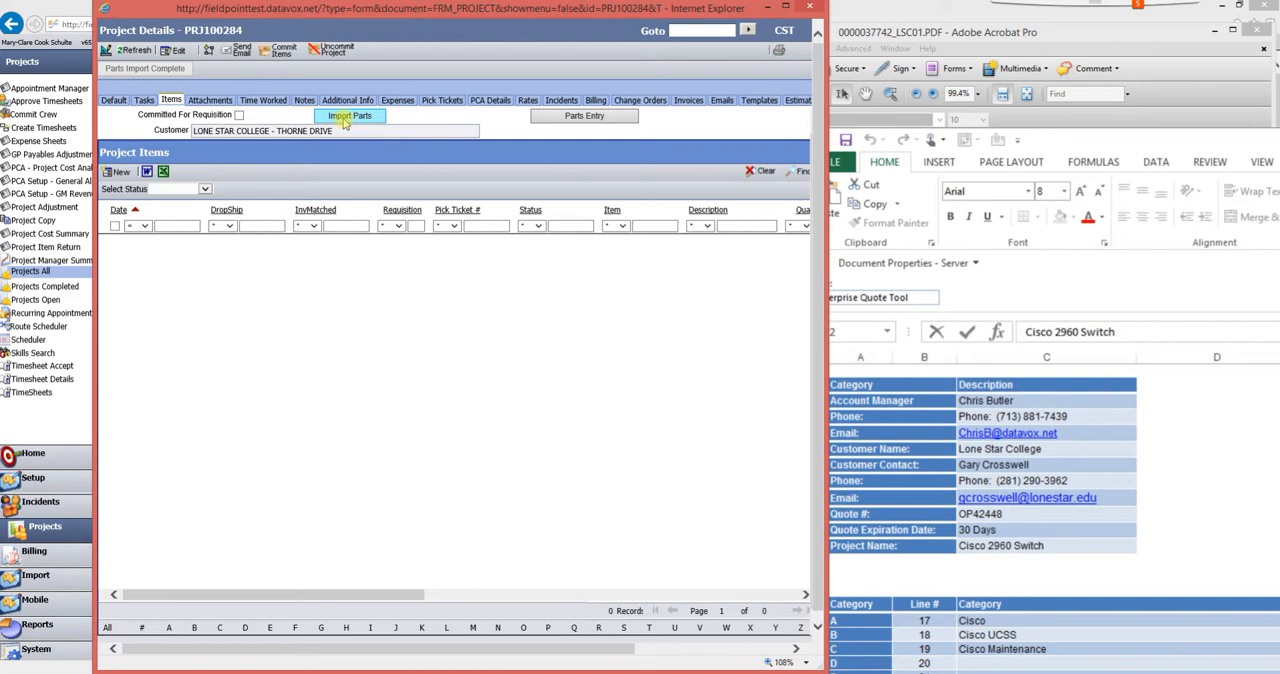
left_click(1136, 458)
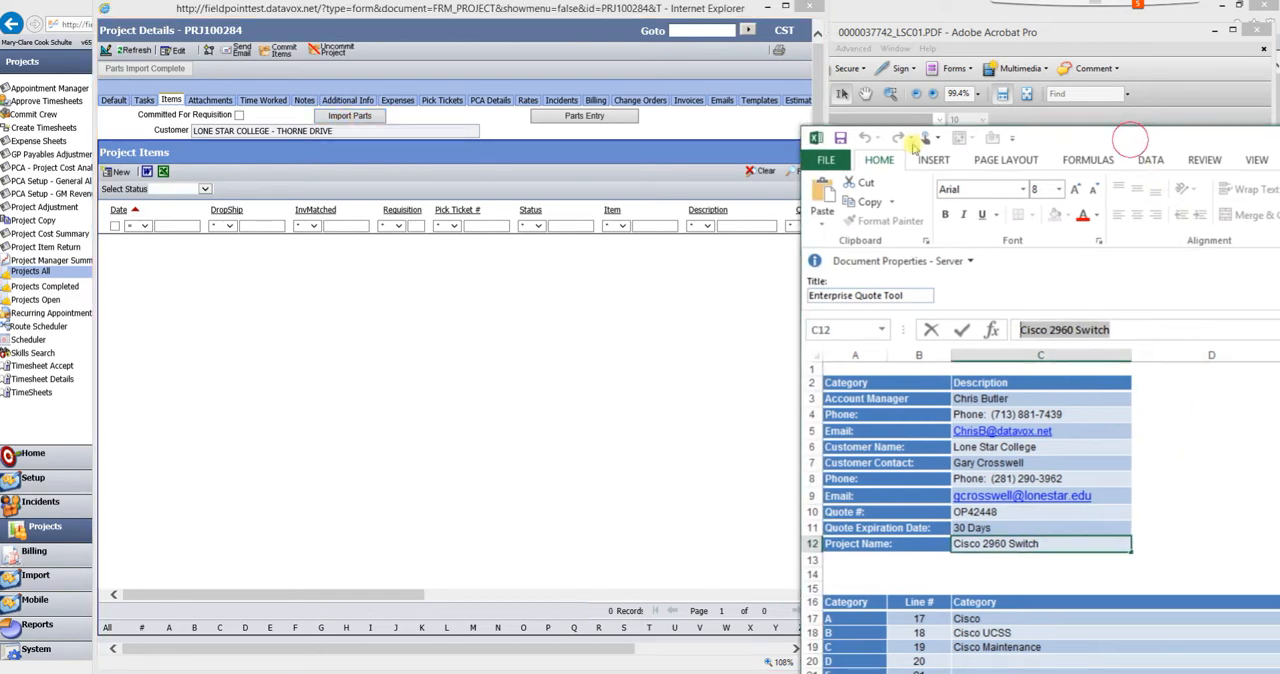
double_click(1133, 140)
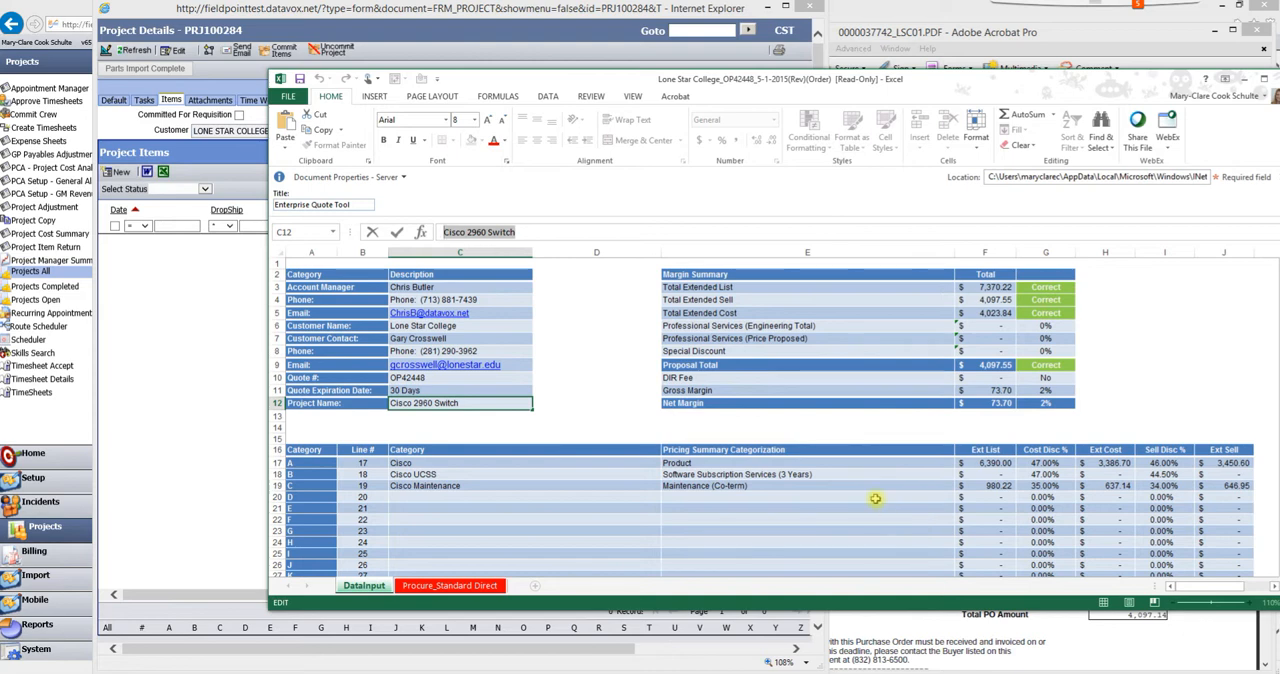
left_click(795, 449)
scroll(807, 433, "down", 8)
scroll(806, 433, "up", 2)
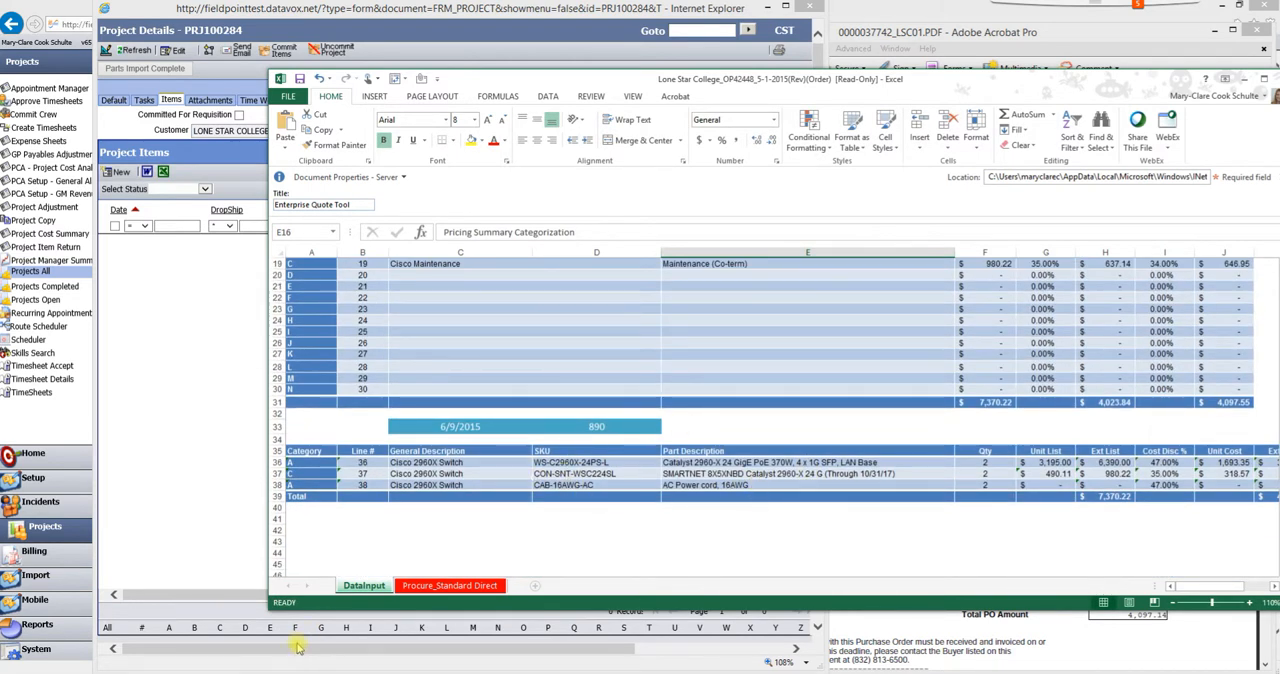
left_click(202, 497)
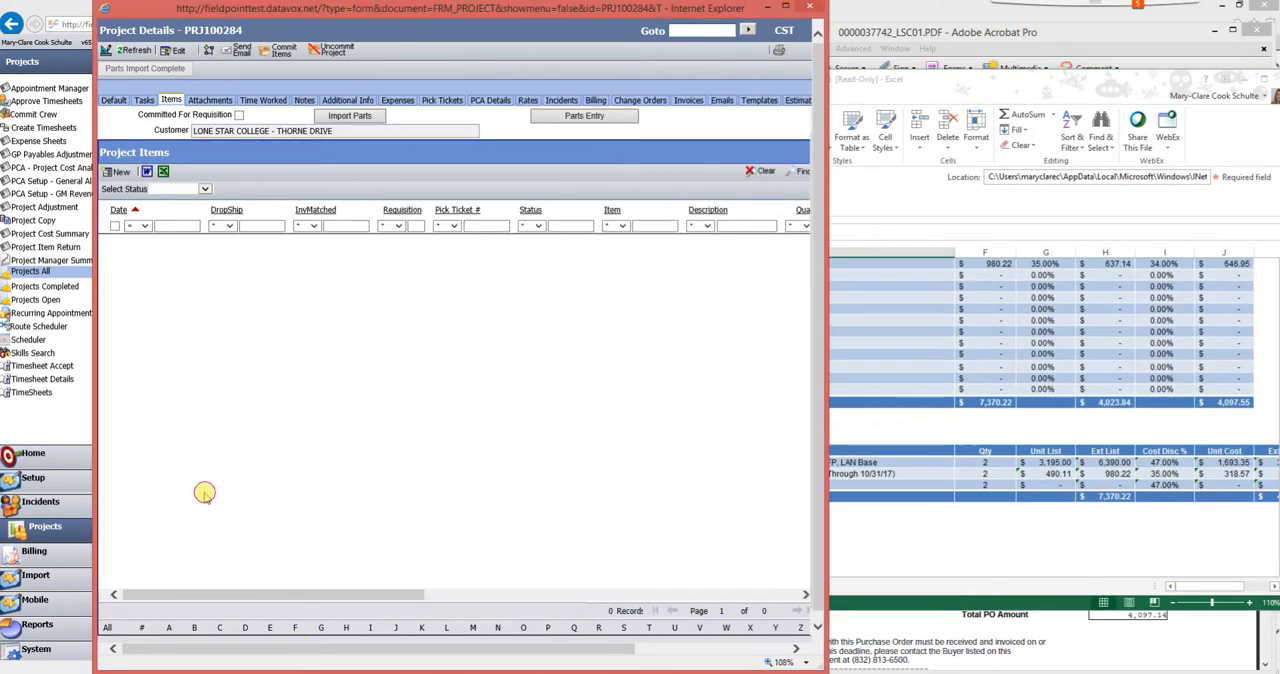
- Open Parts Entry for the project and set its Task to 0-Cisco 2960 Switch
left_click(580, 118)
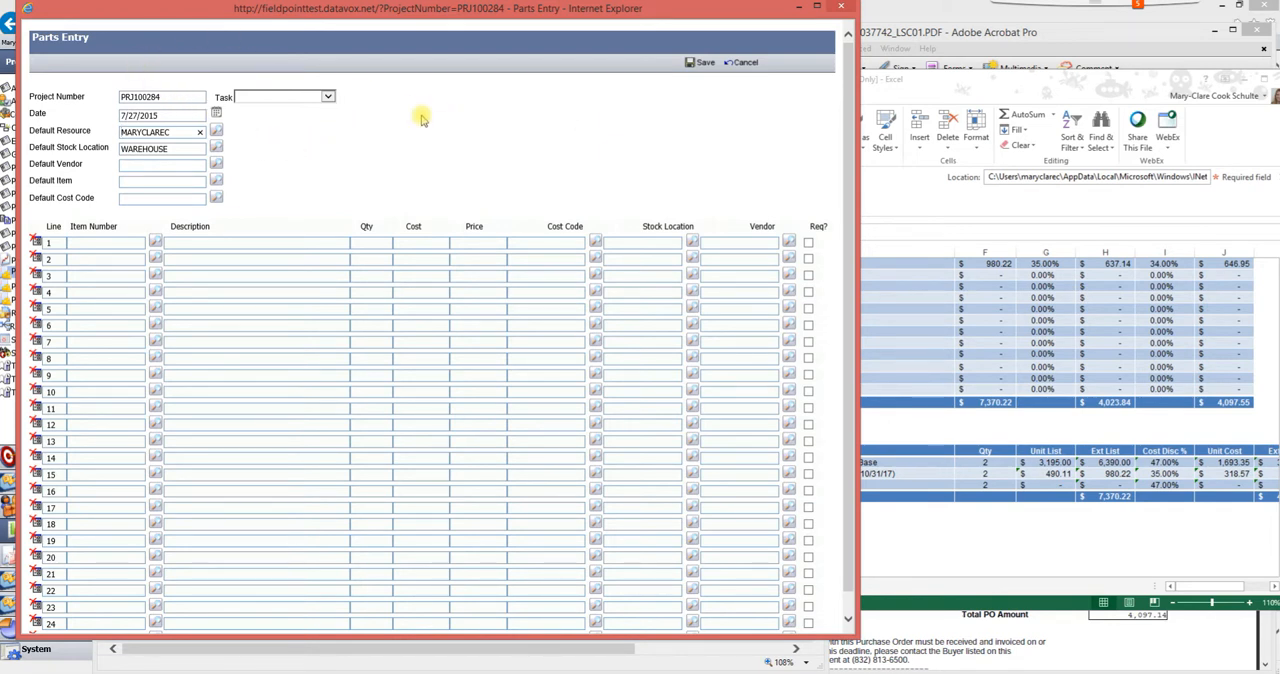
left_click(328, 98)
left_click(298, 103)
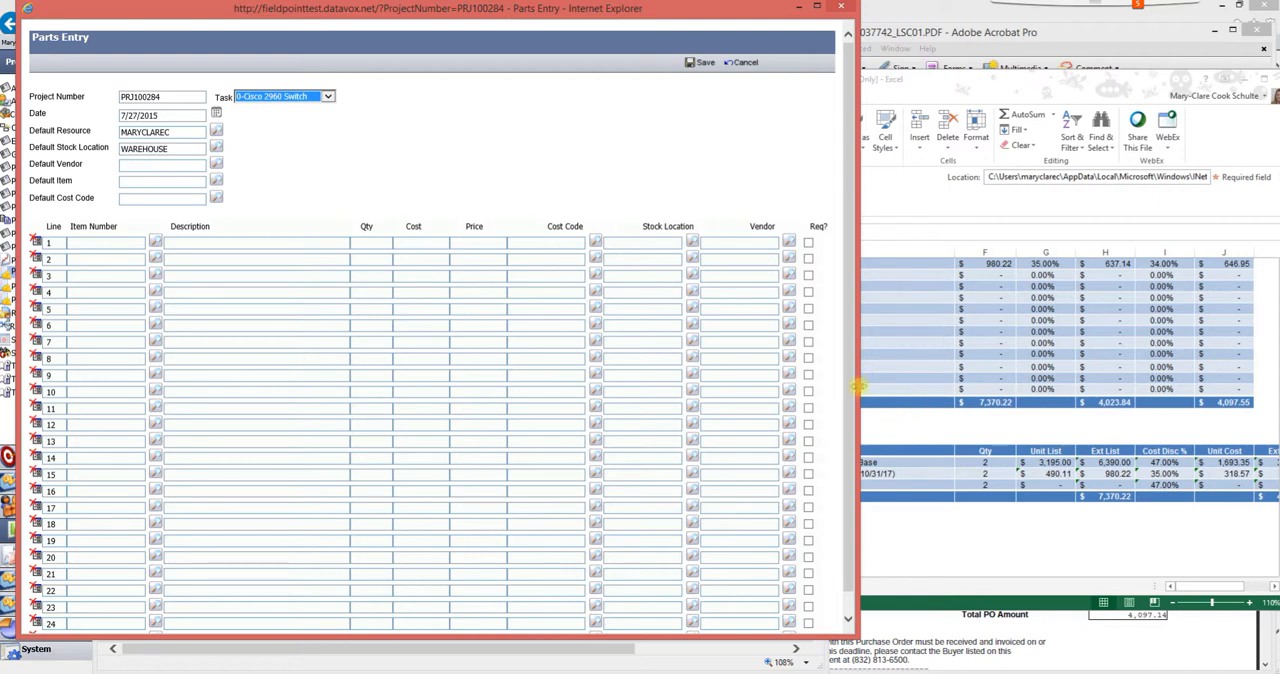
- Arrange Parts Entry beside the quote workbook and select the part SKUs in cells D36 to D38
left_click_drag(857, 379, 671, 374)
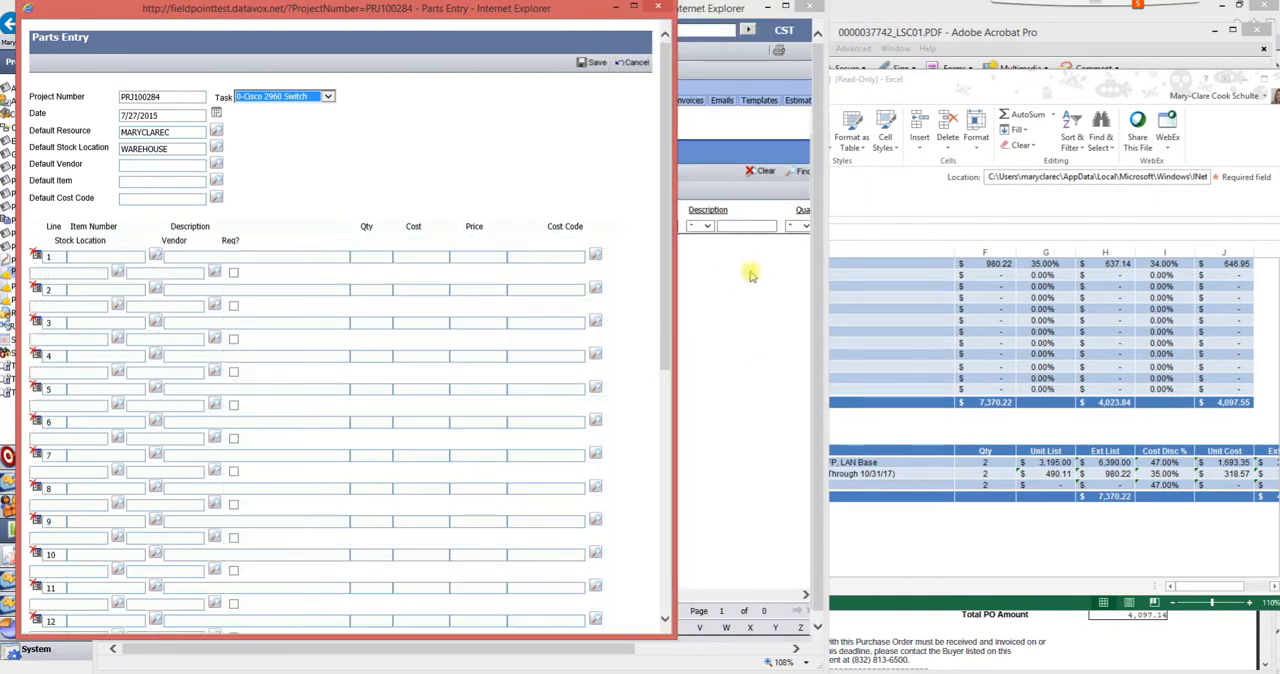
left_click(1022, 508)
left_click_drag(710, 80, 1102, 88)
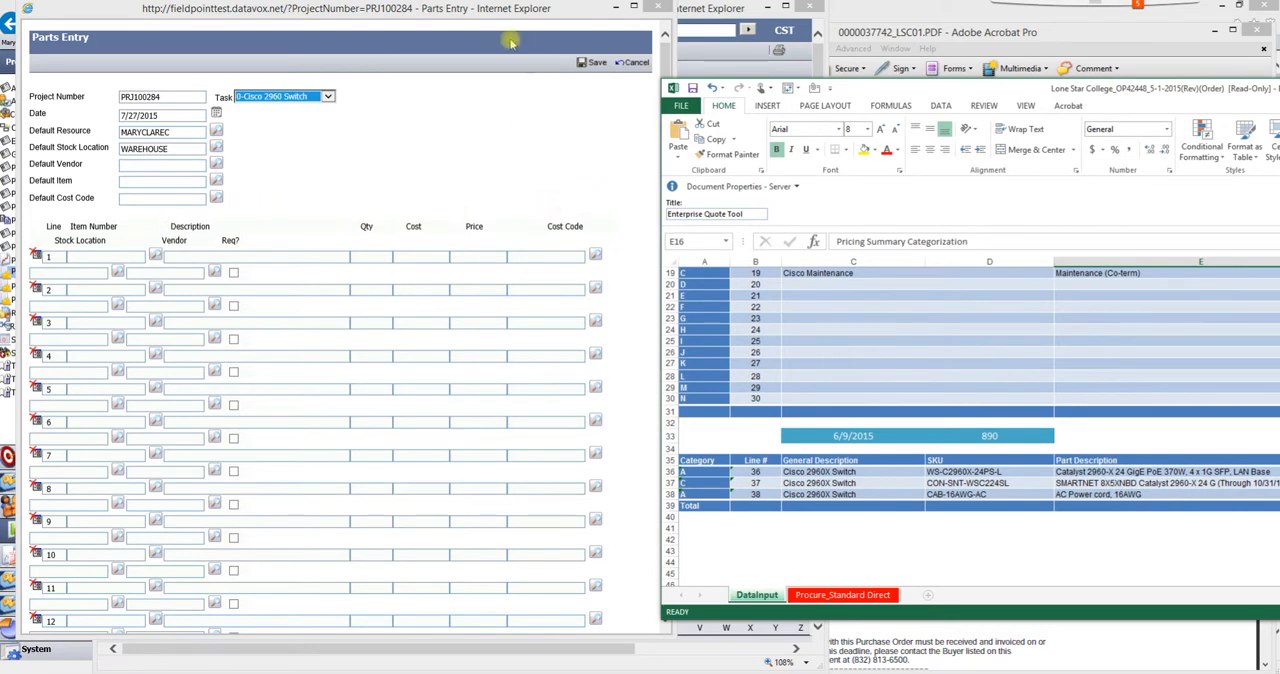
left_click_drag(503, 18, 481, 18)
left_click_drag(655, 165, 700, 166)
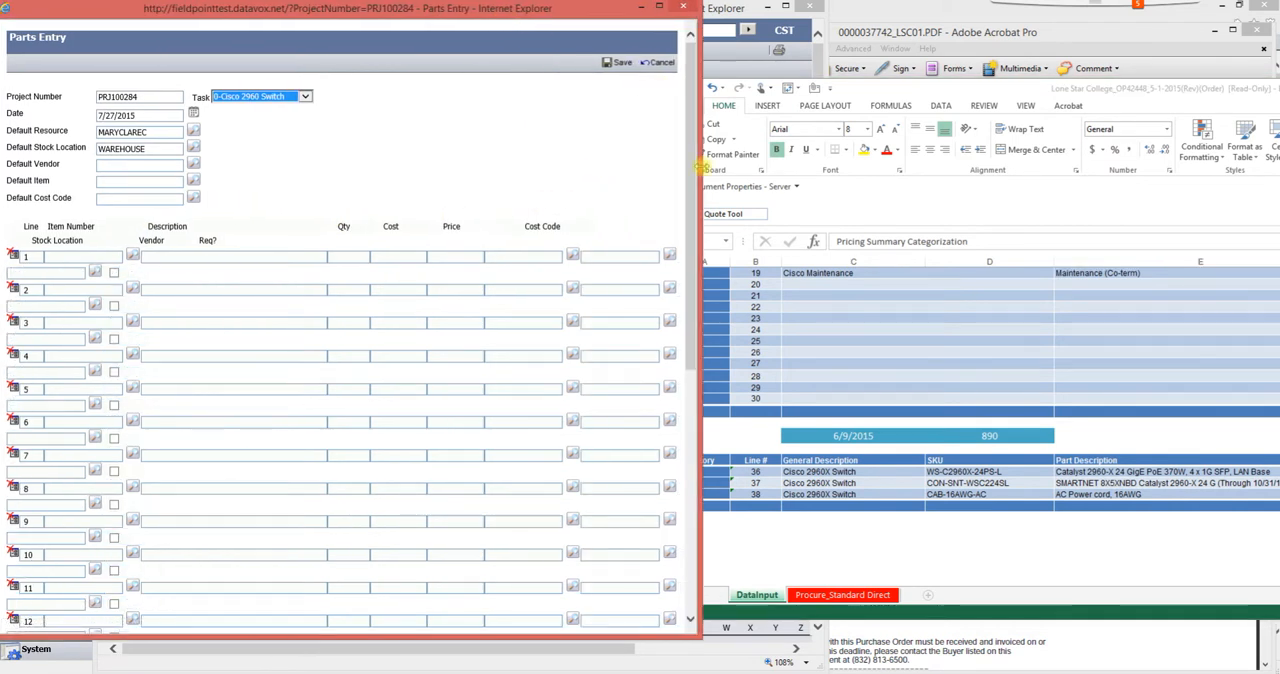
left_click_drag(703, 470, 945, 496)
left_click(946, 472)
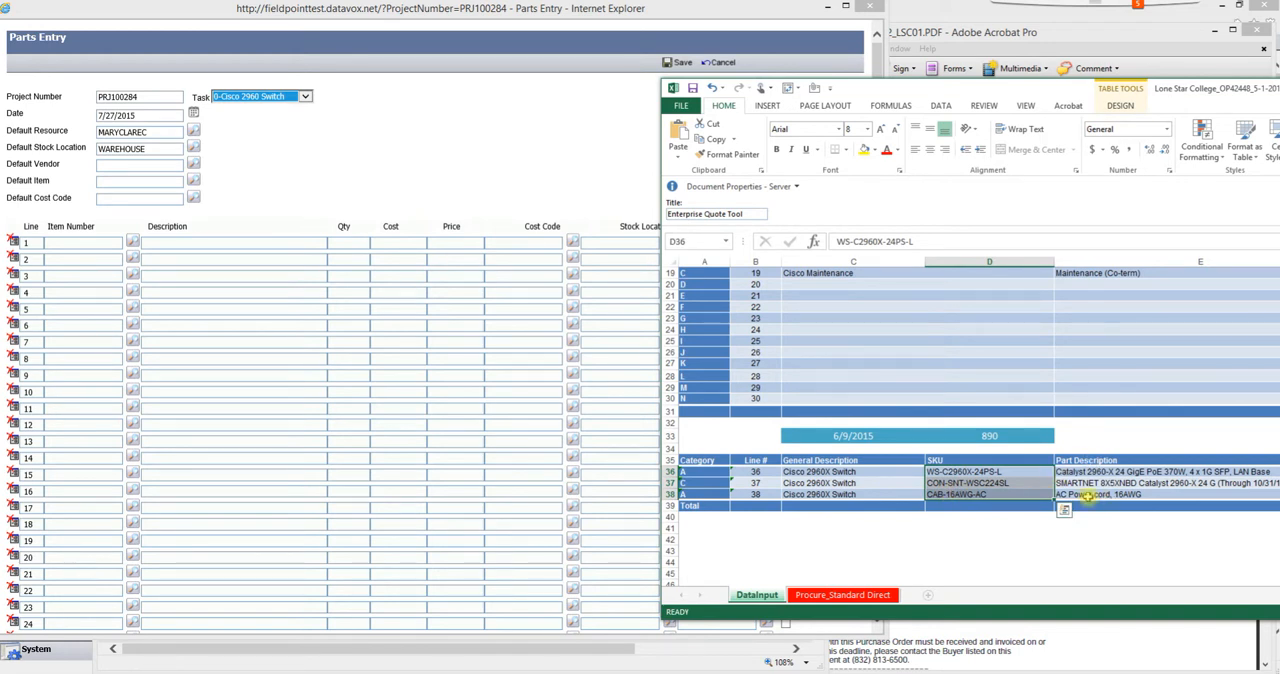
- Open the item lookup for parts line 1 and filter the Item Master by item number C2960X
left_click(303, 146)
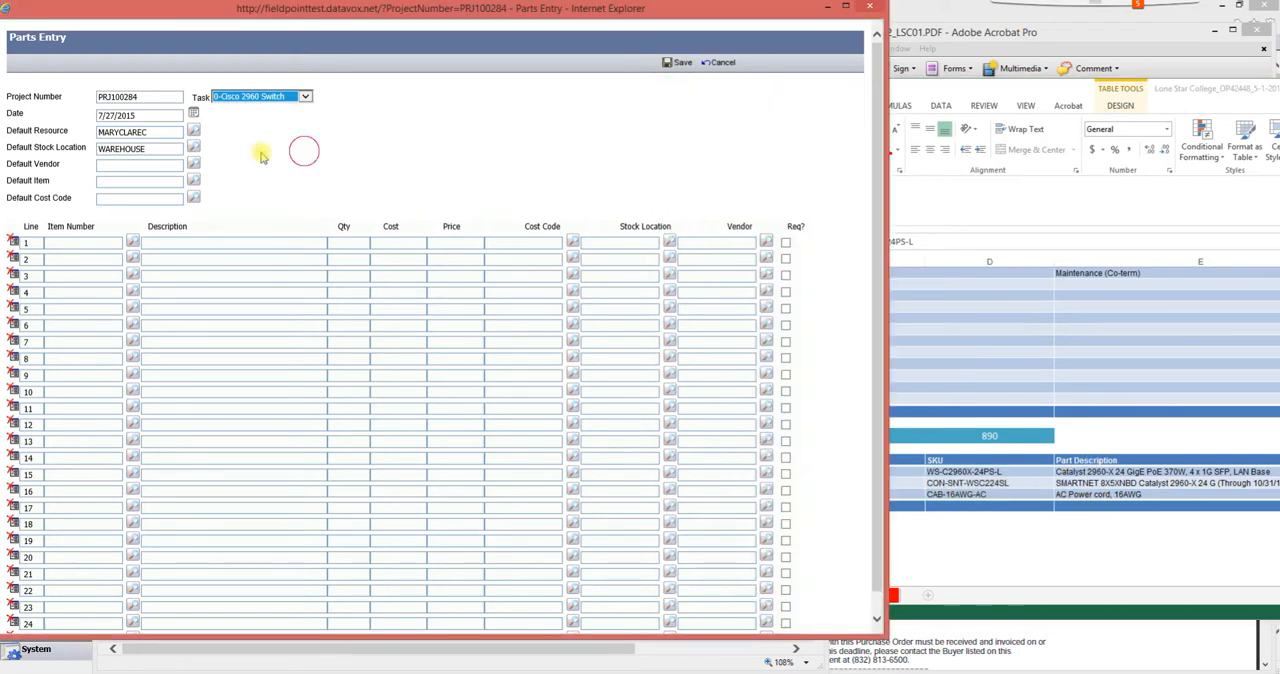
left_click(133, 243)
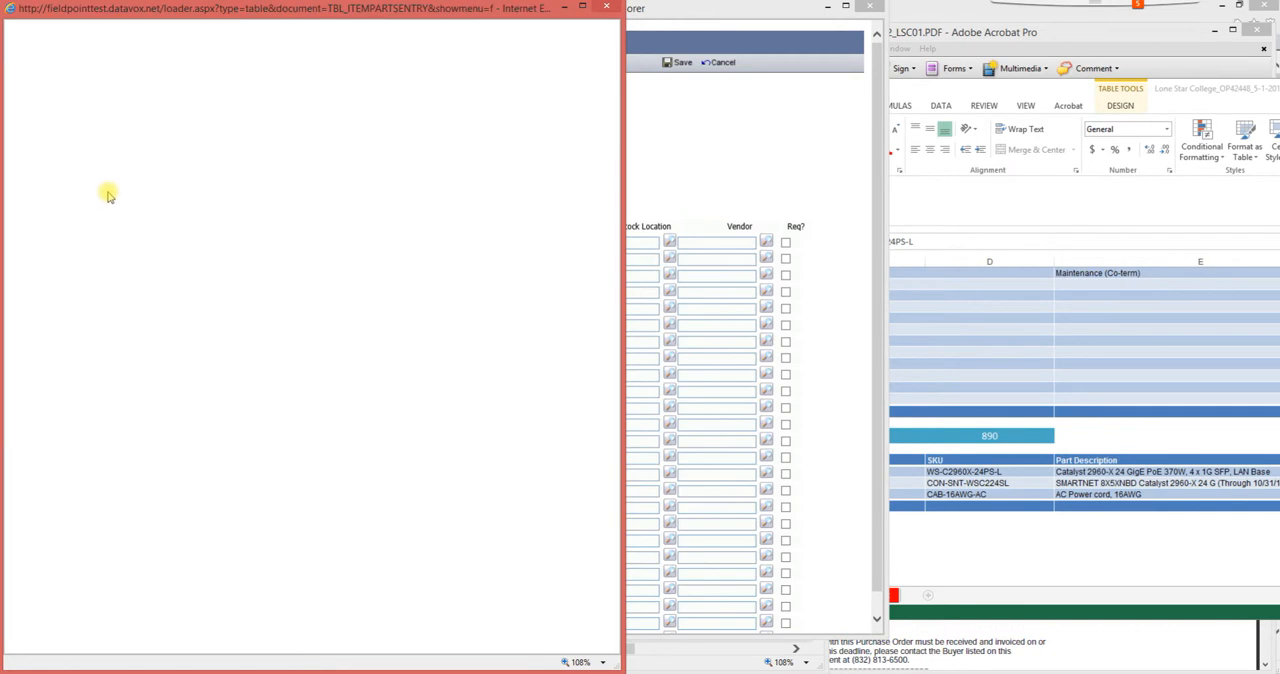
left_click(56, 88)
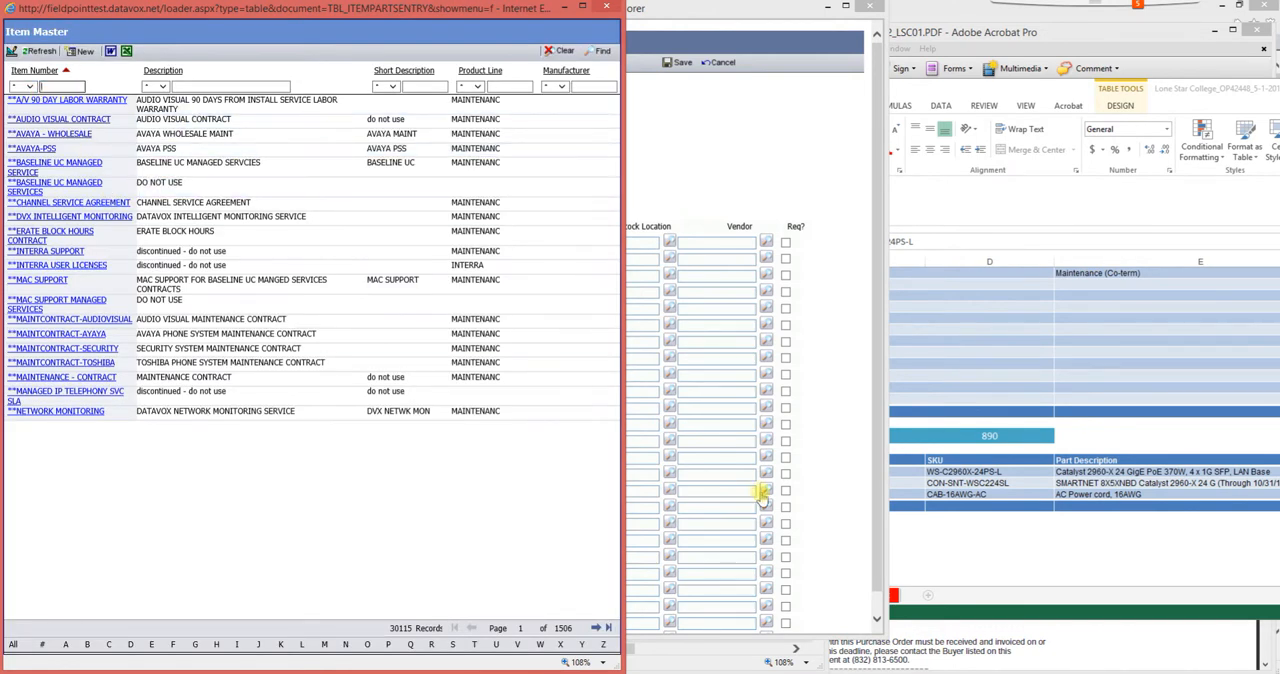
left_click(963, 474)
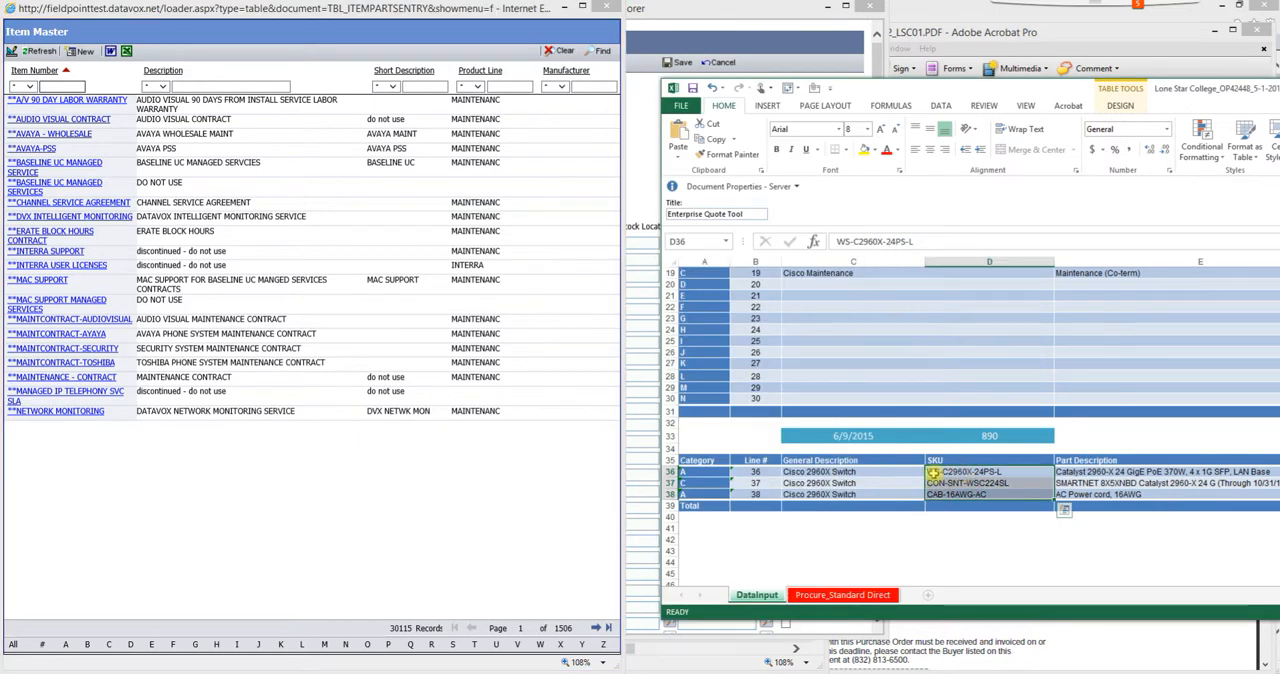
left_click(48, 86)
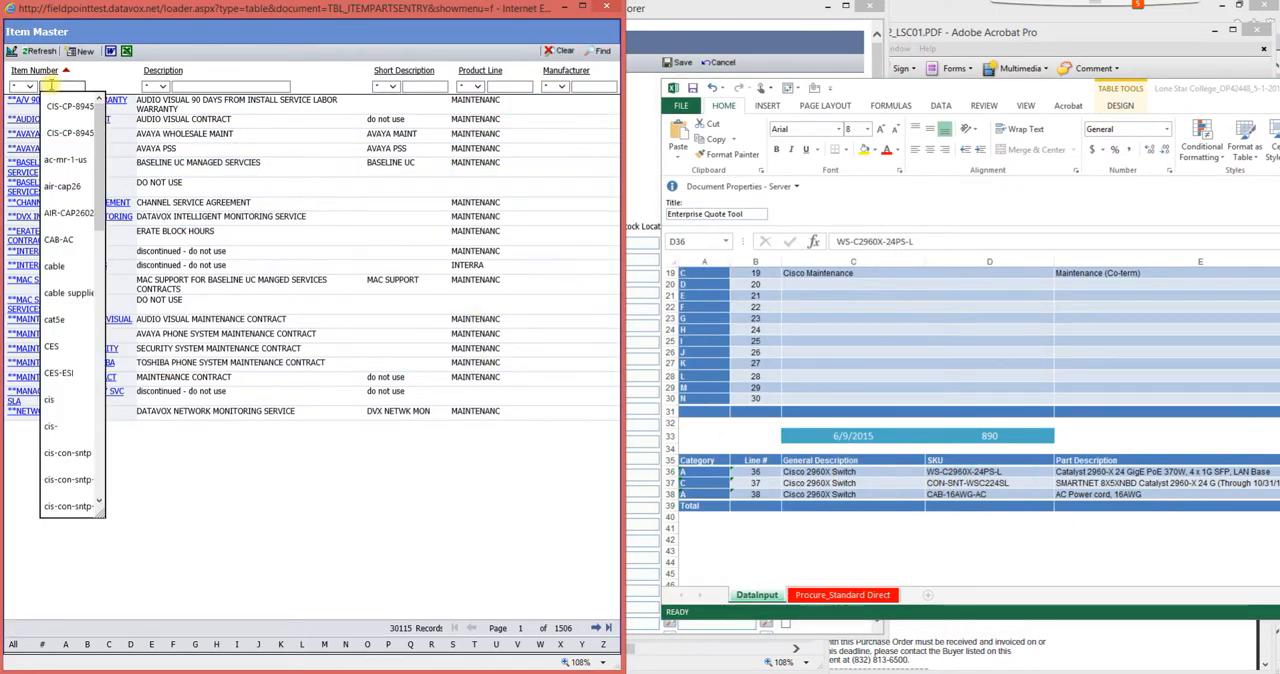
type("c2+")
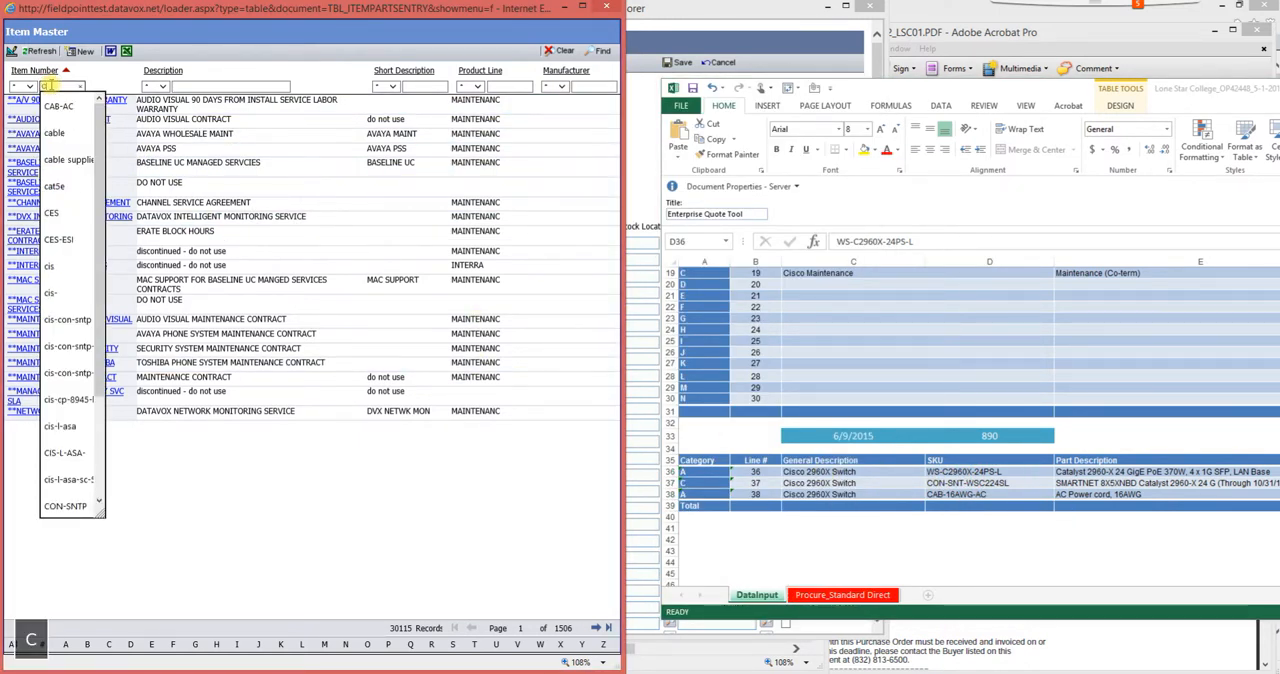
key("BackSpace")
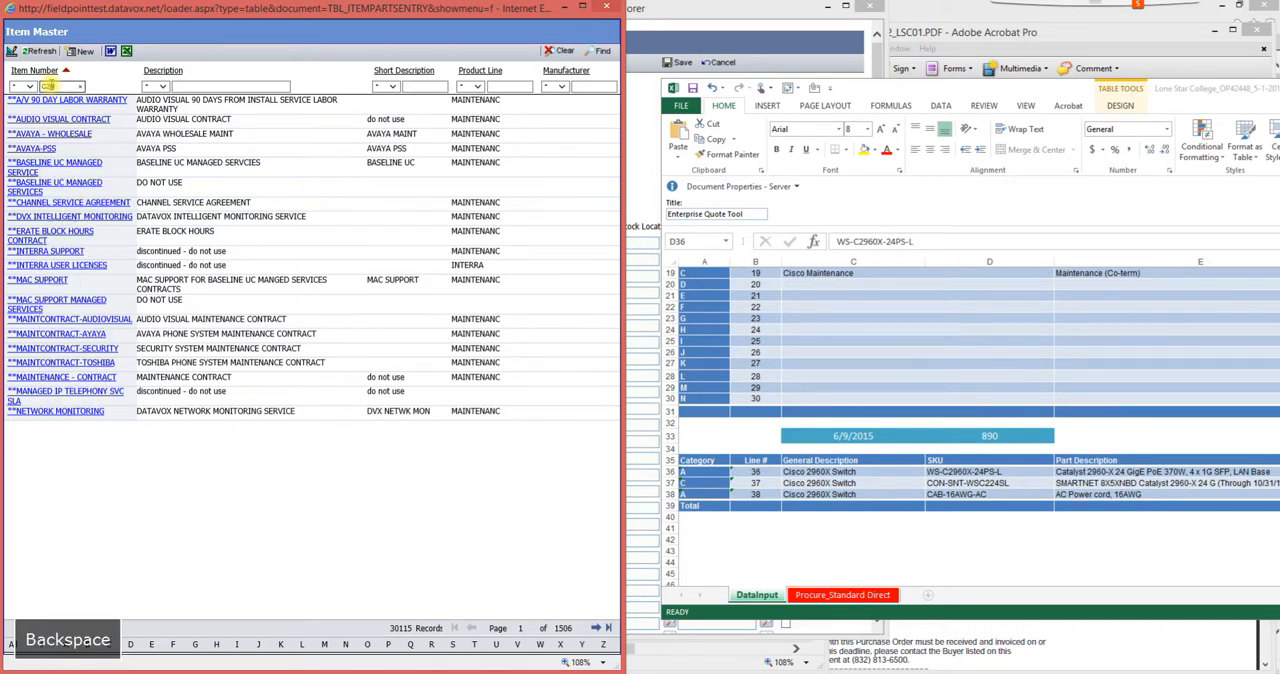
type("6")
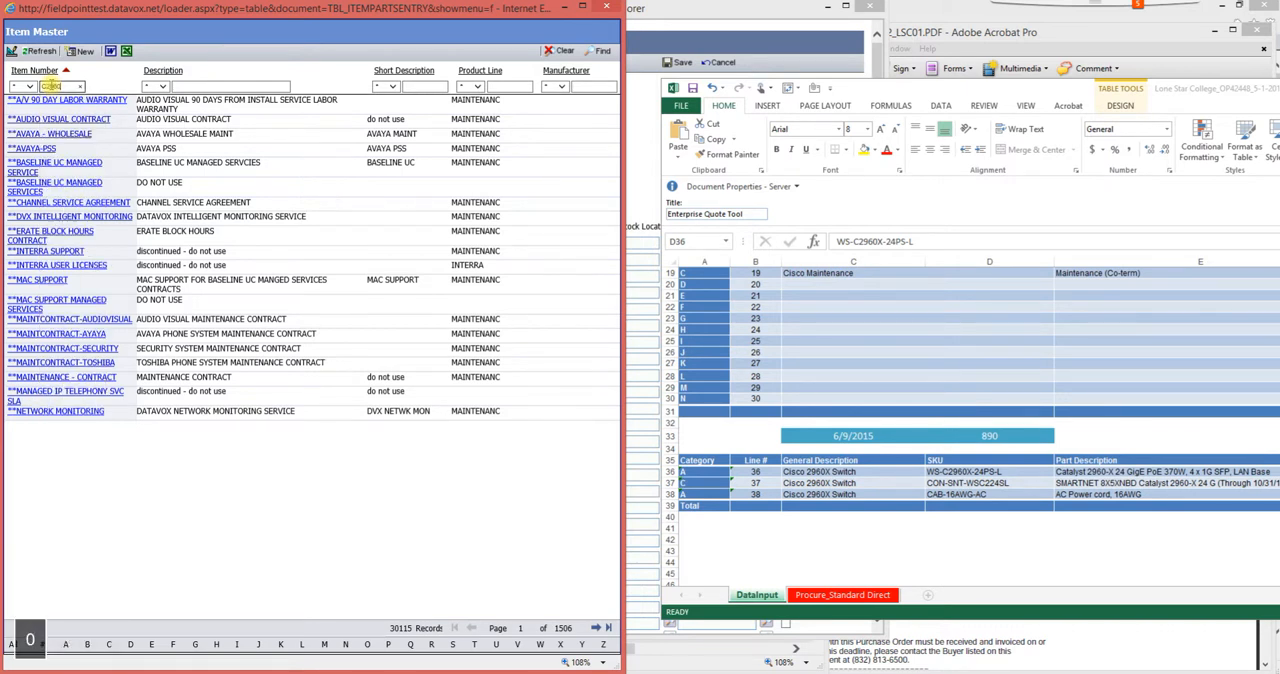
key("Return")
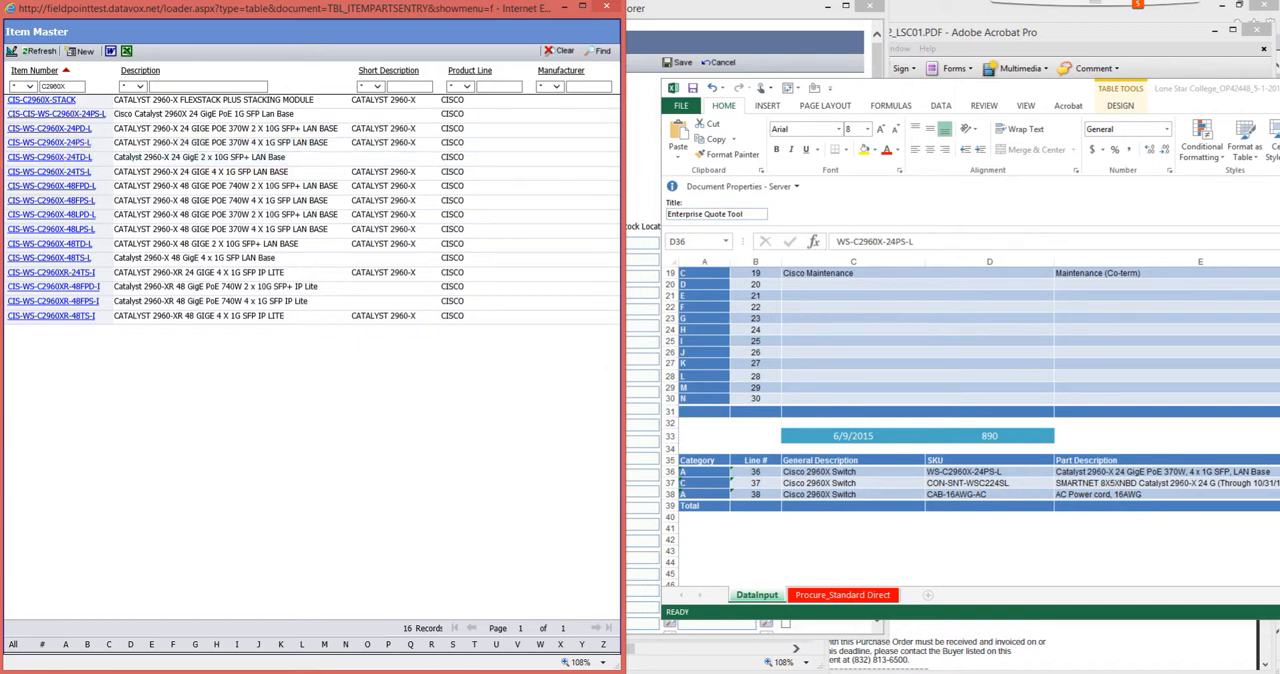
- Narrow the Item Master filter to CIS-WS-C2960X and choose CIS-WS-C2960X-24PS-L for parts line 1
left_click(42, 86)
type("CIS-W")
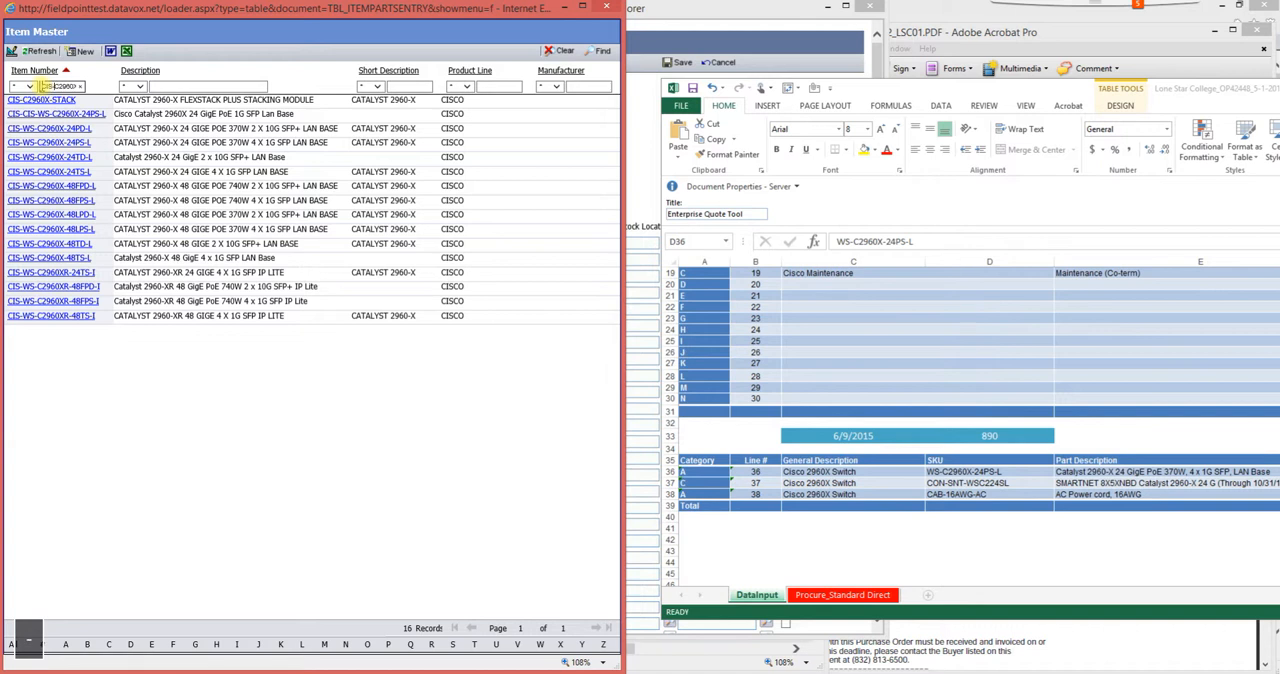
type("S-")
key("Return")
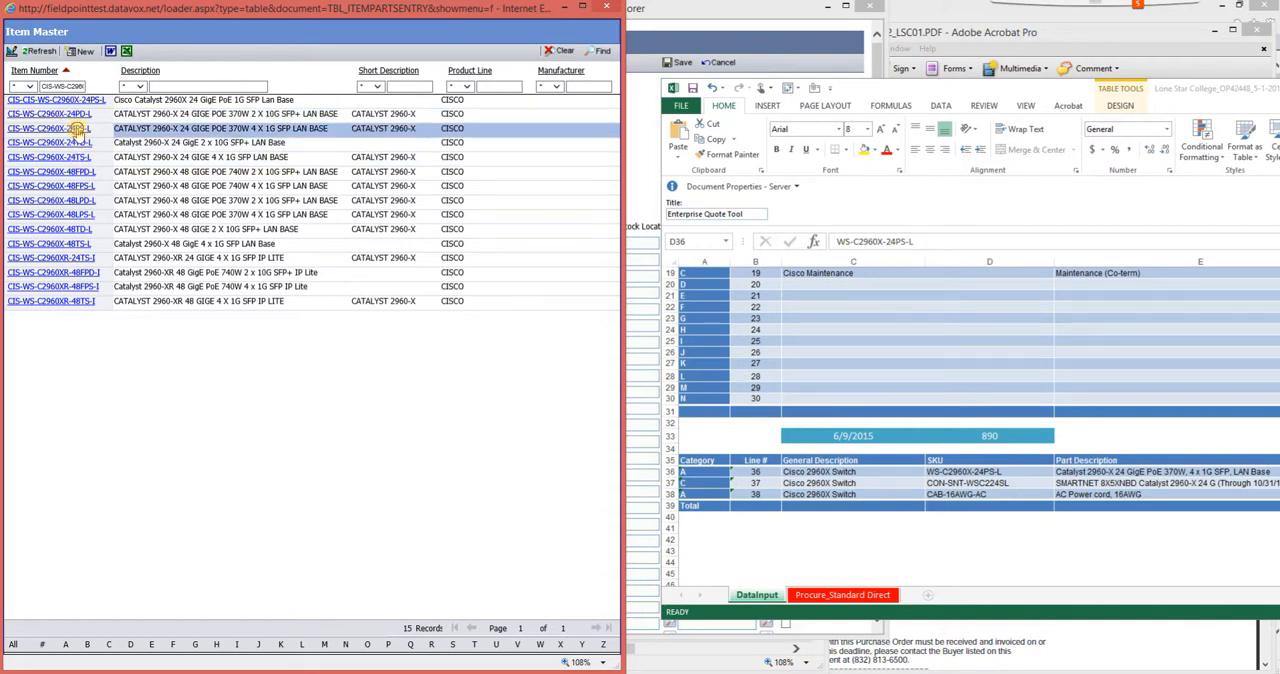
left_click(78, 130)
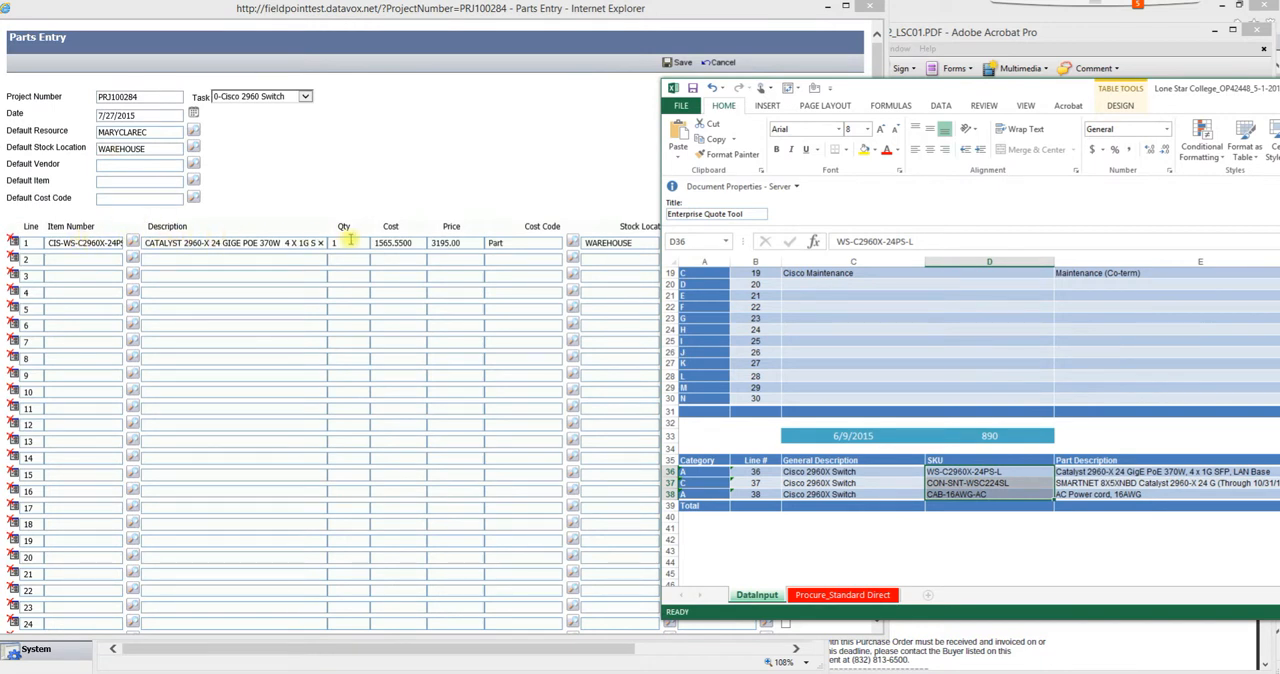
- Reposition the quote workbook to show the Qty column and set the quantity of parts line 1 to 2
left_click(960, 562)
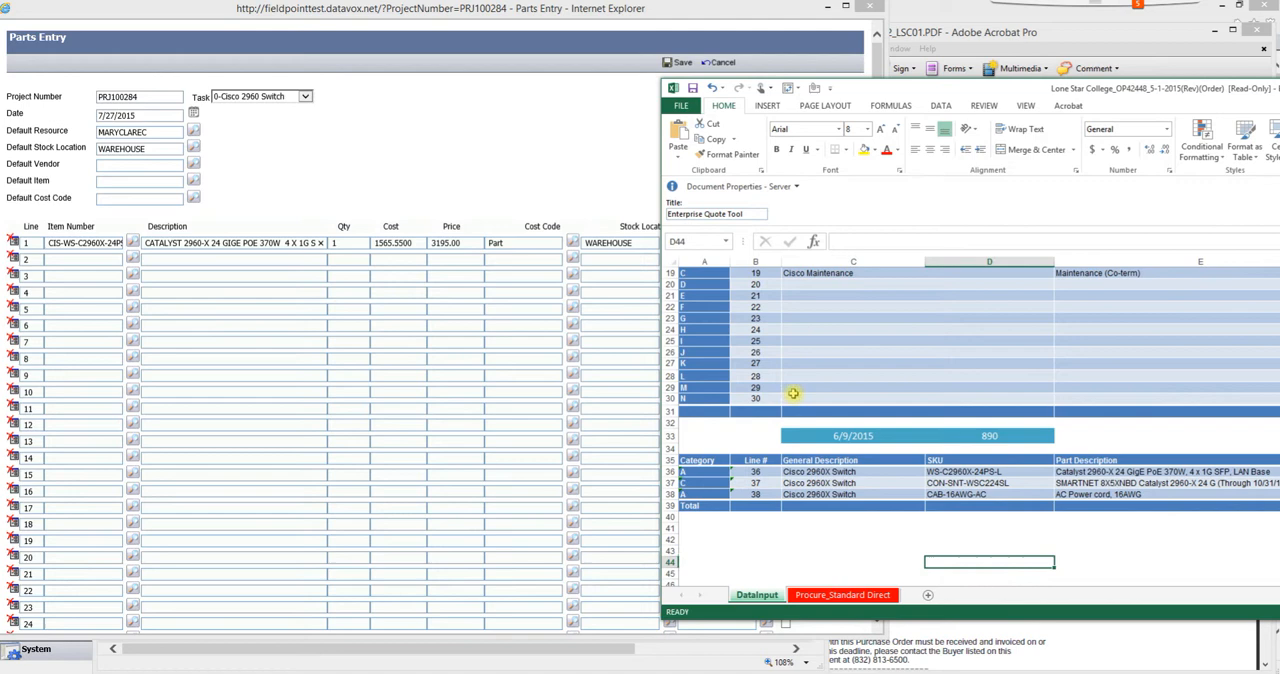
left_click_drag(915, 92, 245, 274)
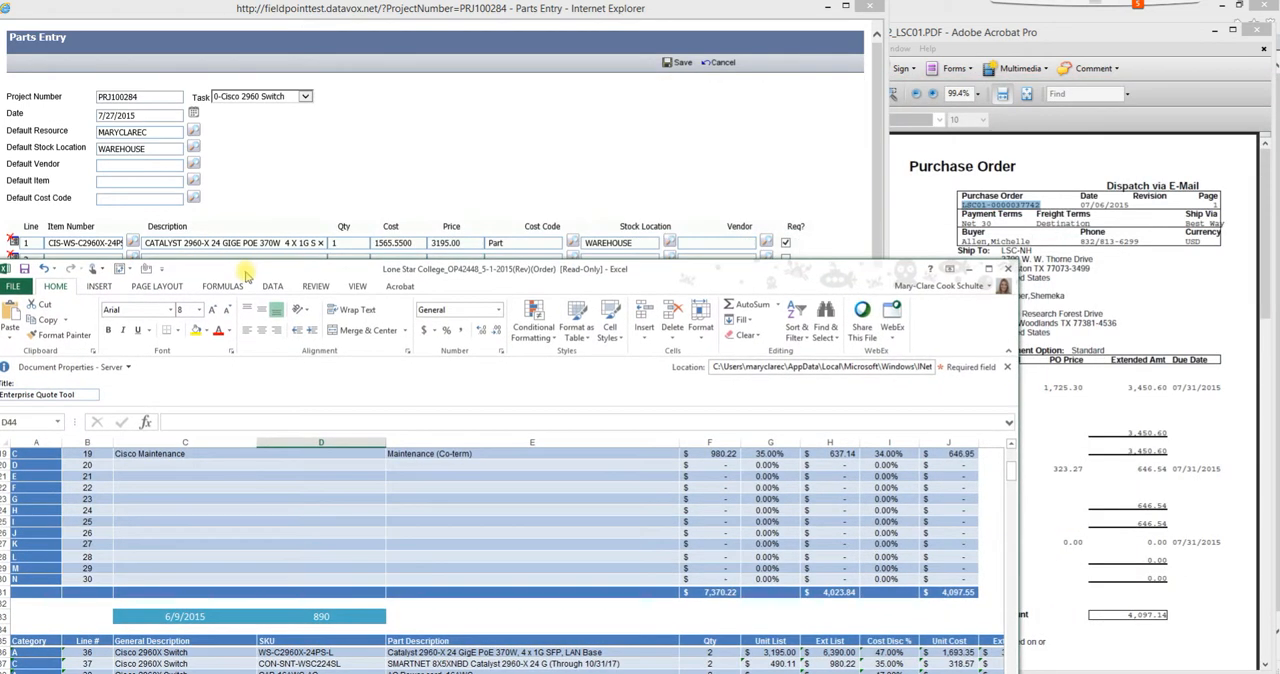
left_click(708, 653)
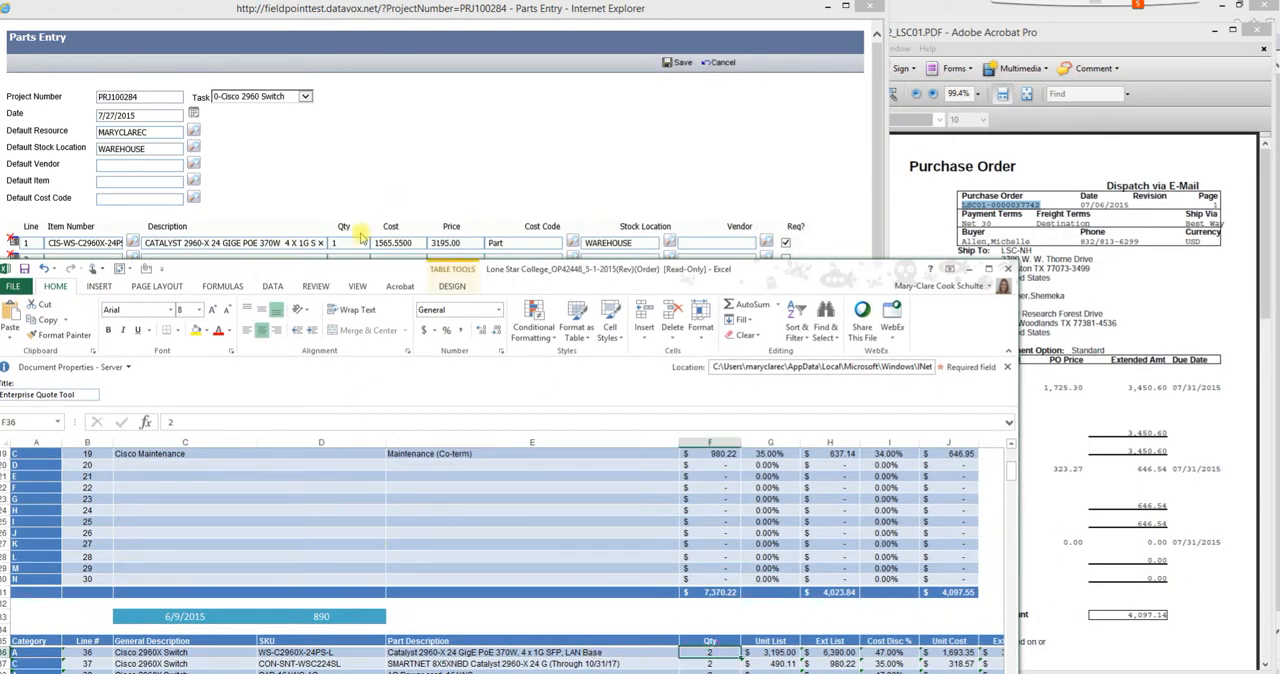
left_click(346, 243)
type("2")
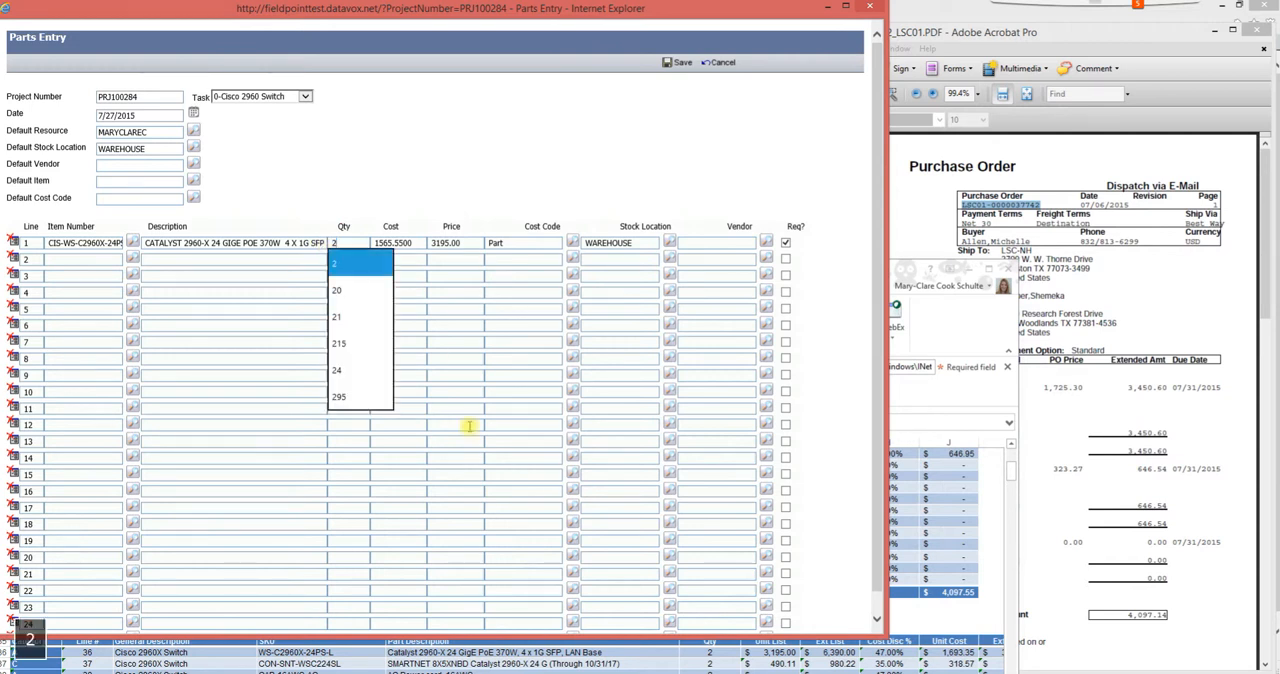
left_click(380, 270)
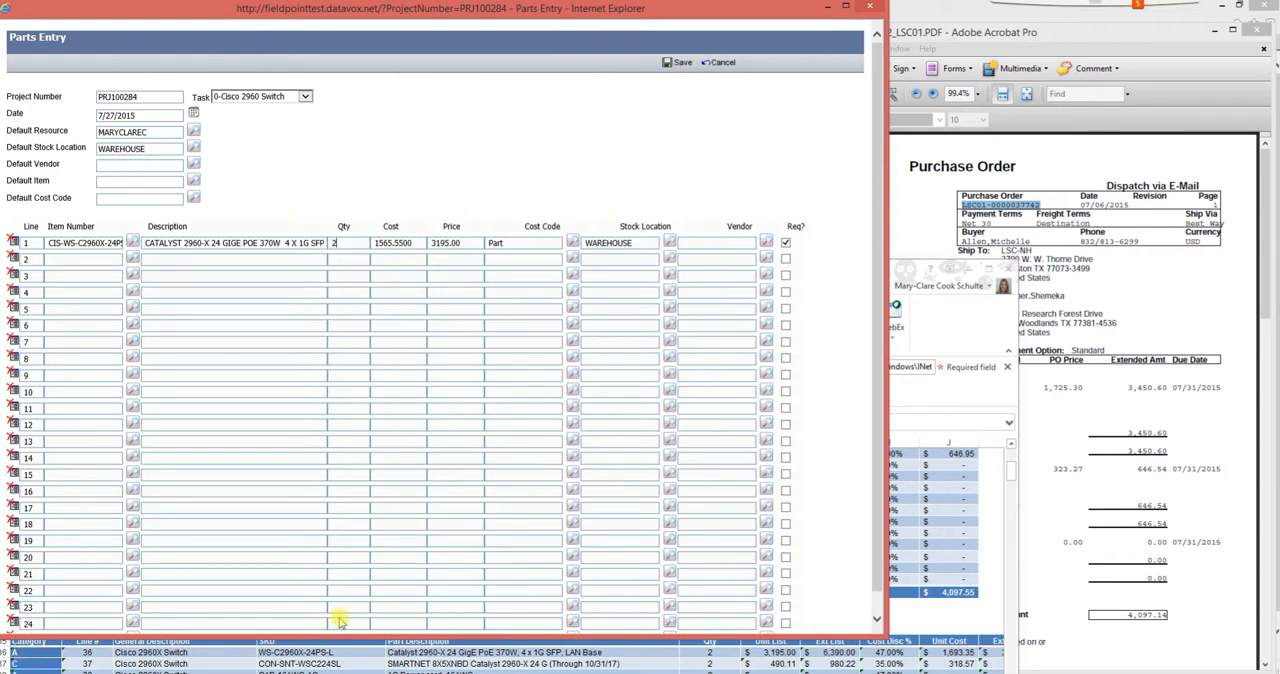
- Set the cost of parts line 1 to 1693.35, the switch's Unit Cost on the quote workbook
left_click(349, 666)
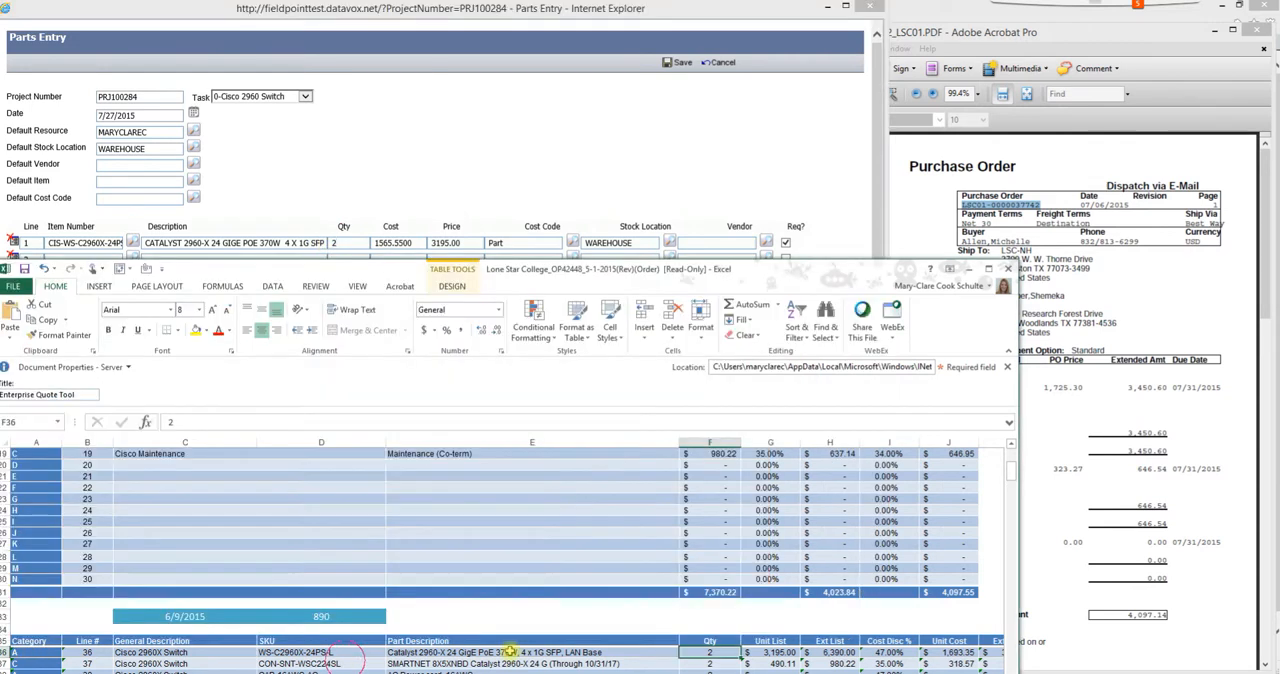
left_click(950, 652)
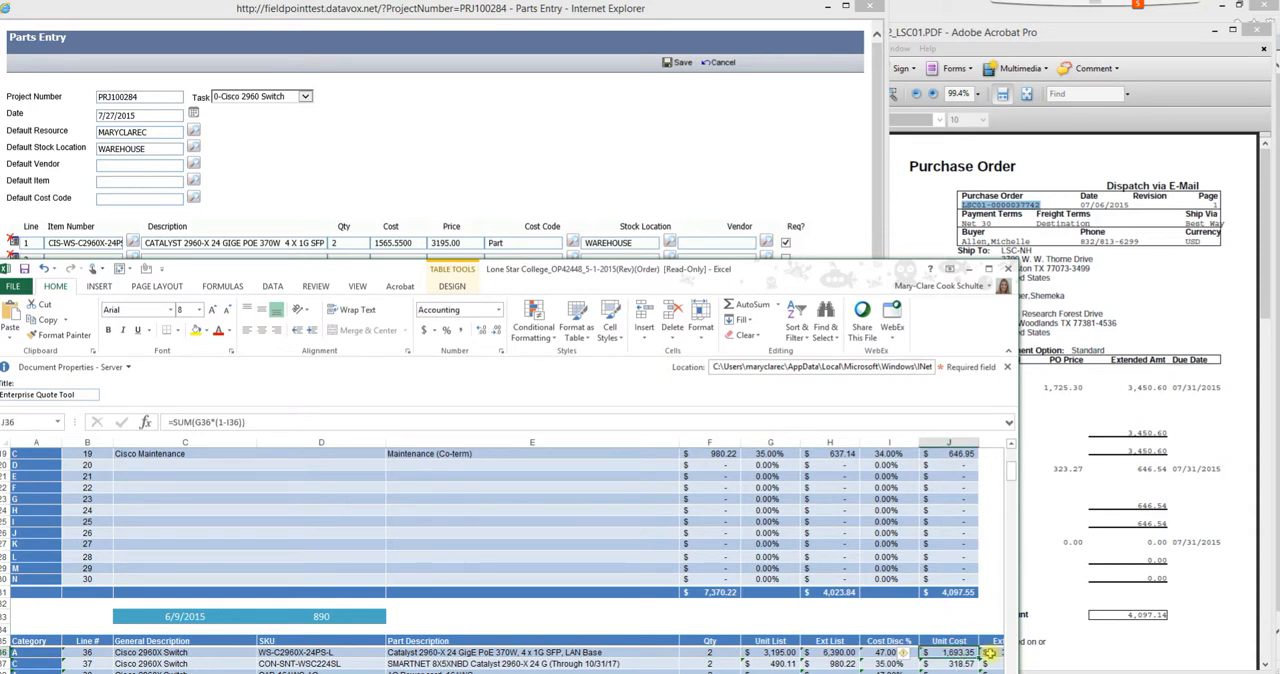
left_click_drag(419, 244, 367, 243)
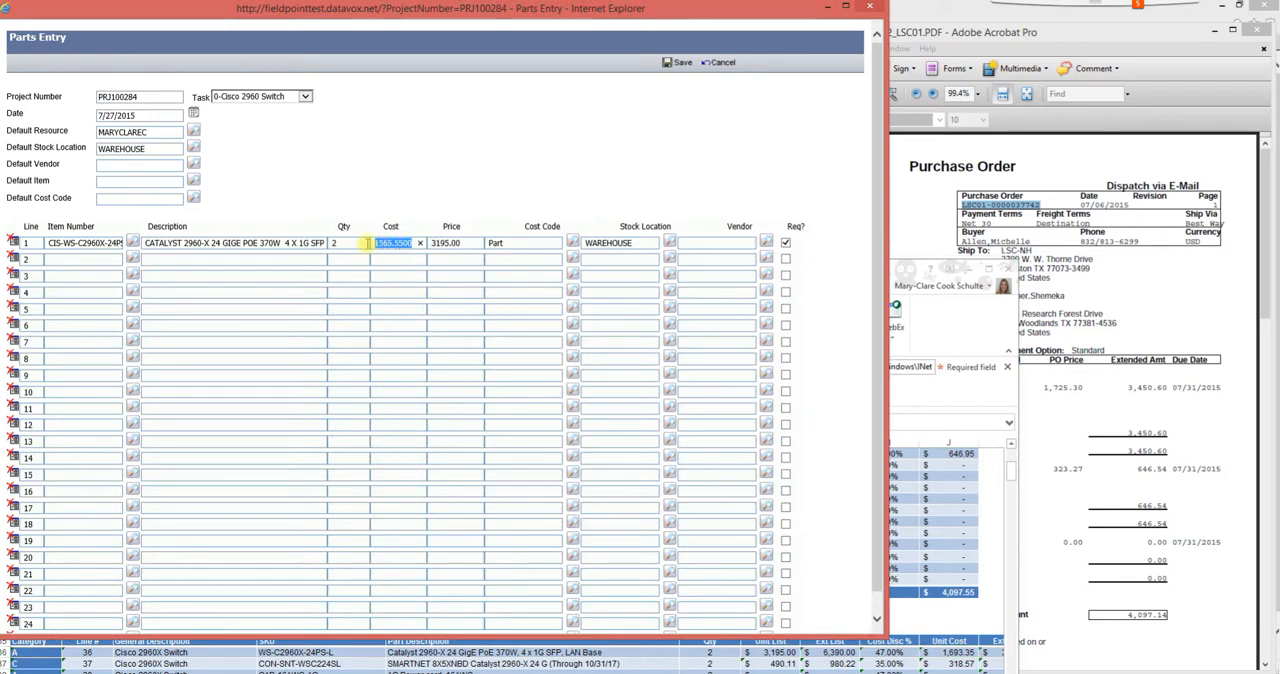
type("1693.35")
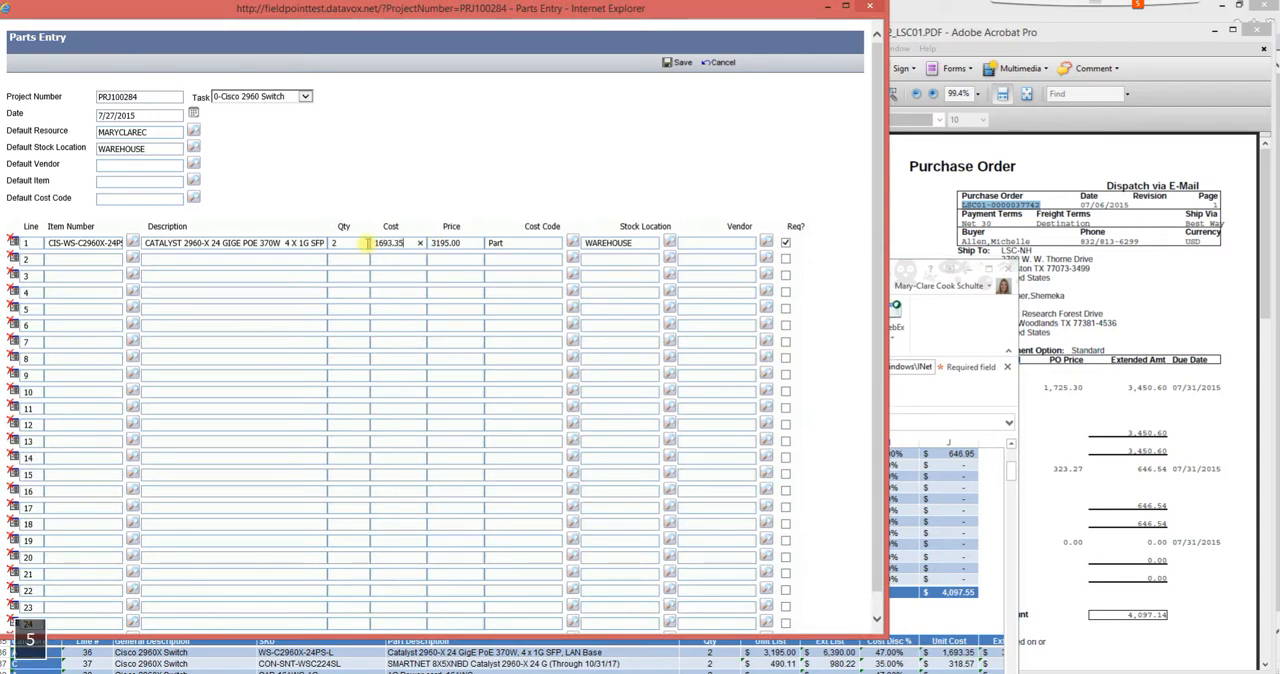
- Look up the switch's Unit Sell on the quote workbook and set the price of parts line 1 to 1725.30
left_click(912, 650)
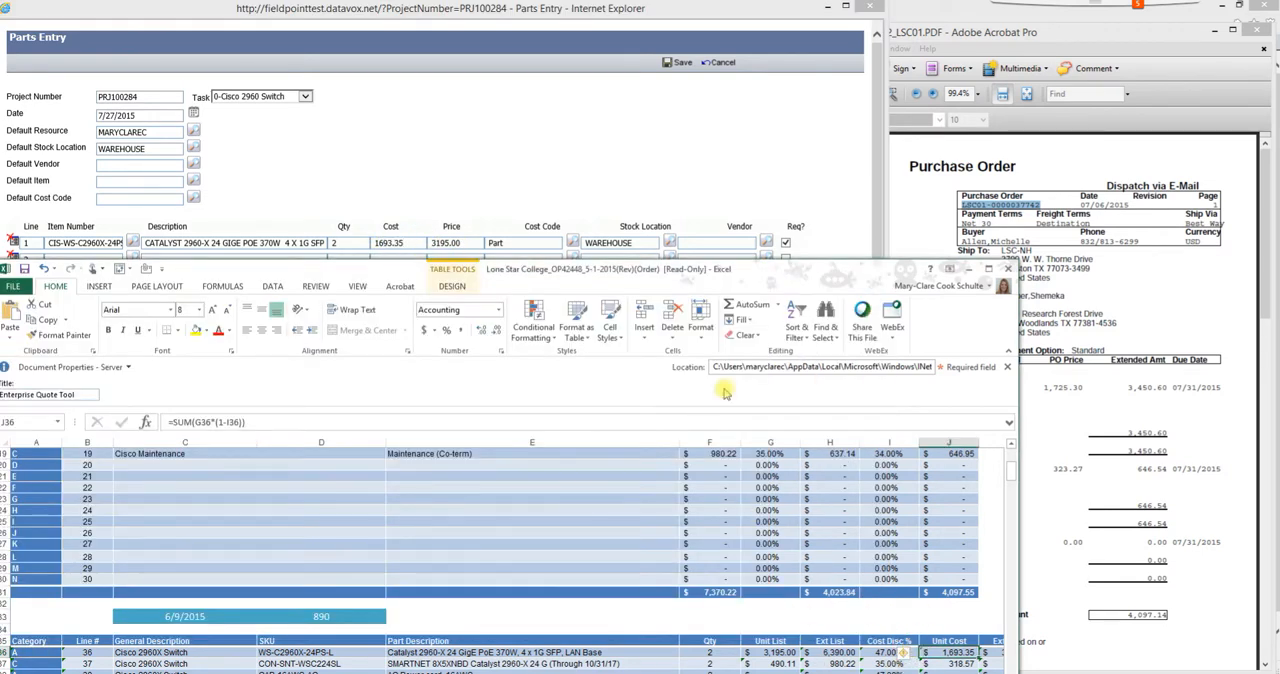
left_click_drag(681, 274, 712, 75)
left_click_drag(943, 576, 980, 578)
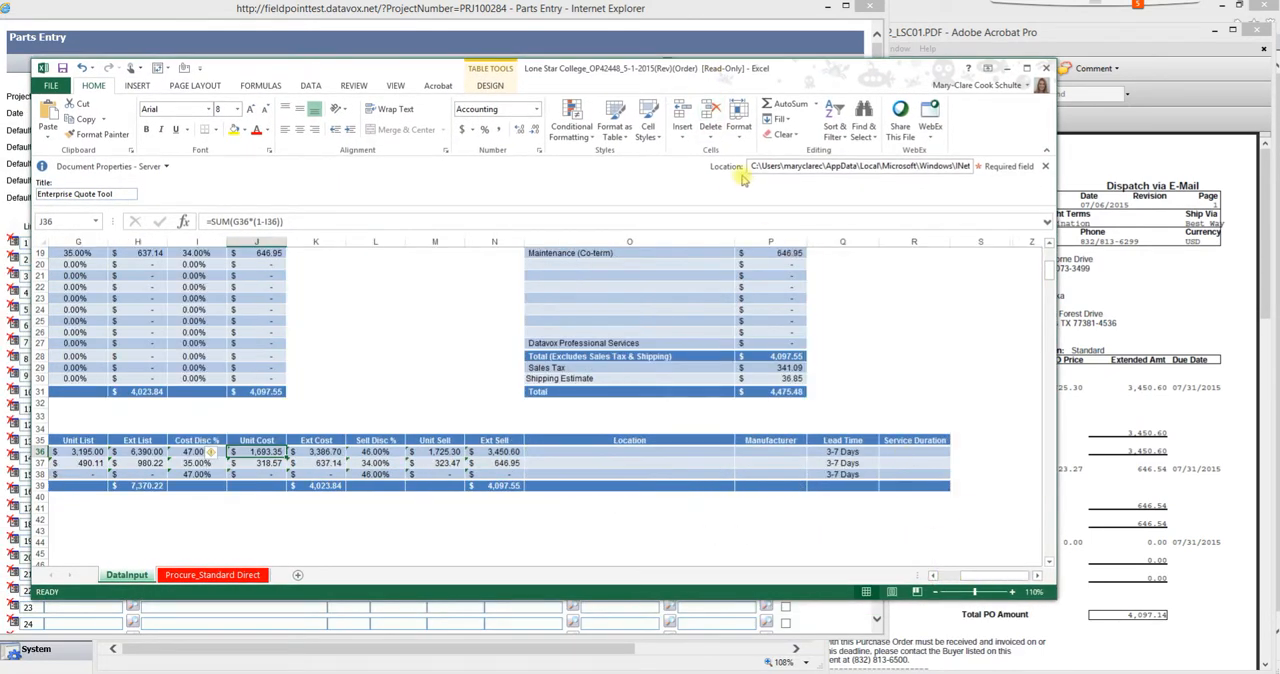
left_click(445, 453)
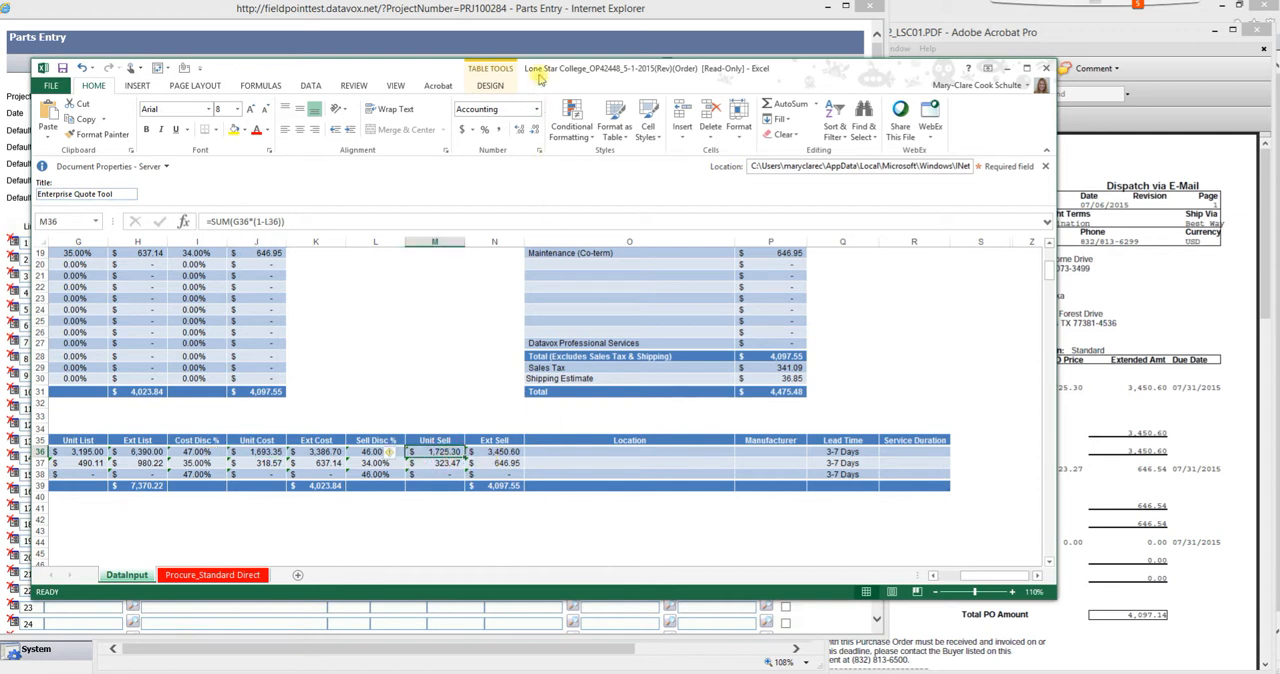
left_click(543, 18)
left_click(465, 243)
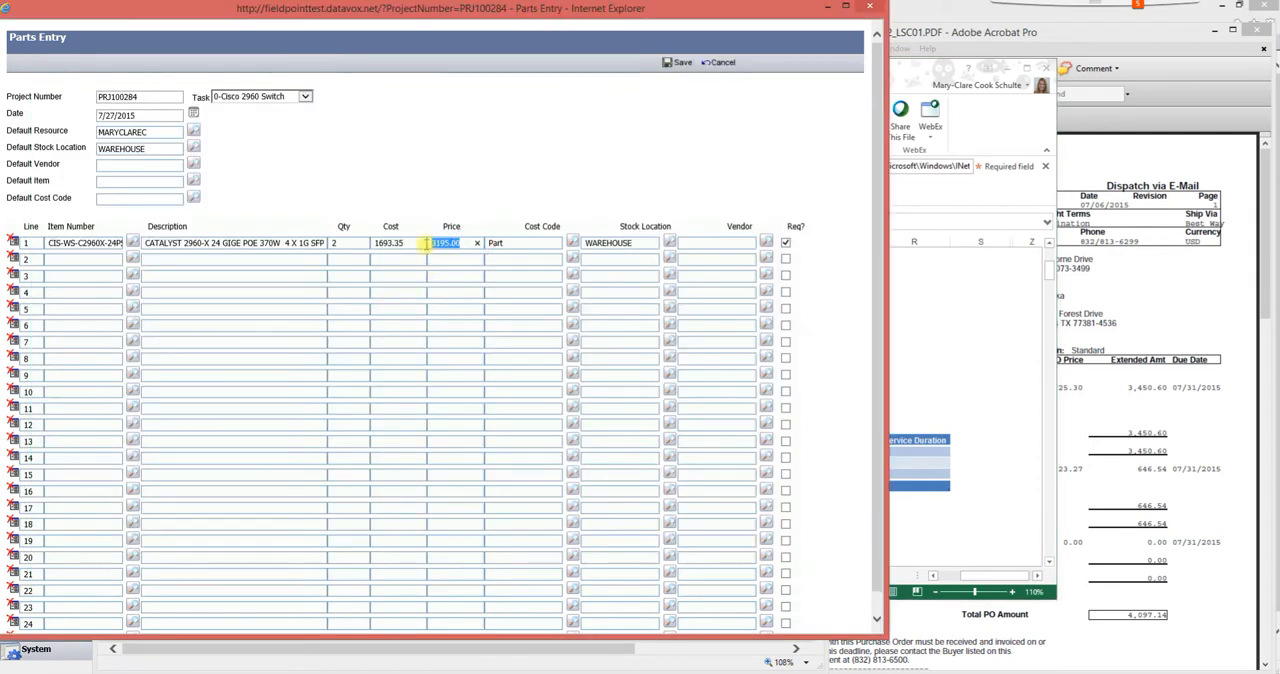
type("1725.3019")
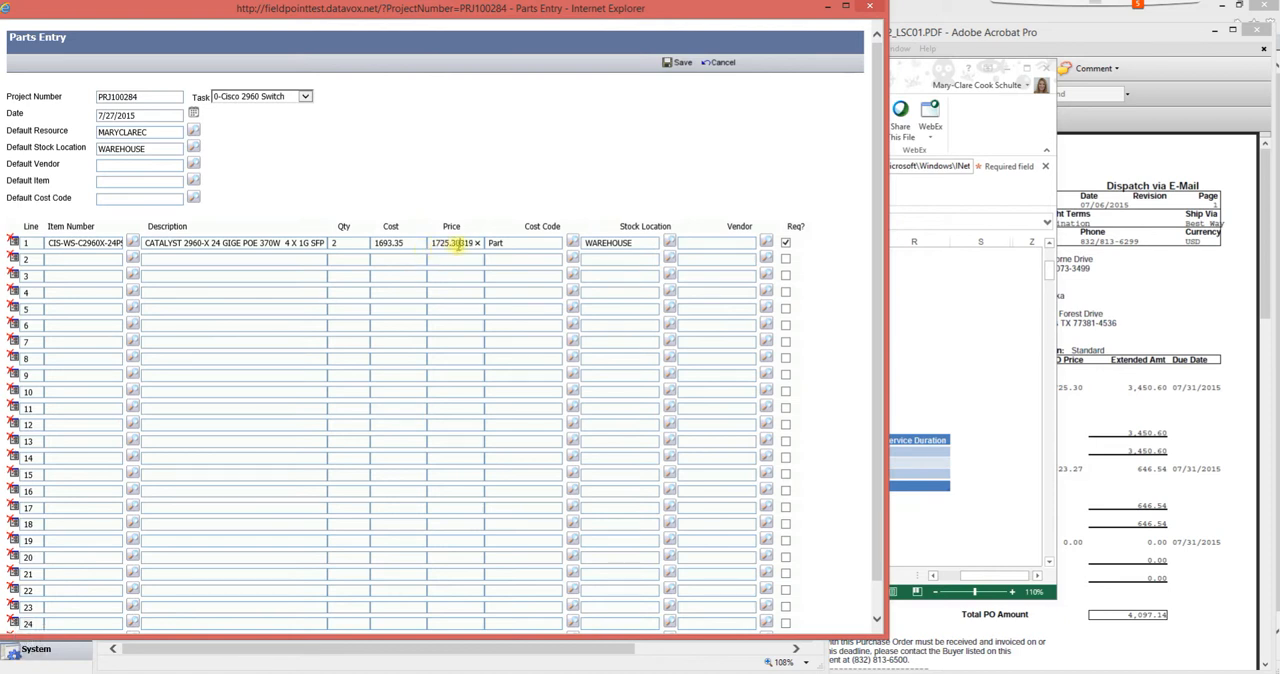
left_click_drag(457, 243, 485, 248)
key("BackSpace")
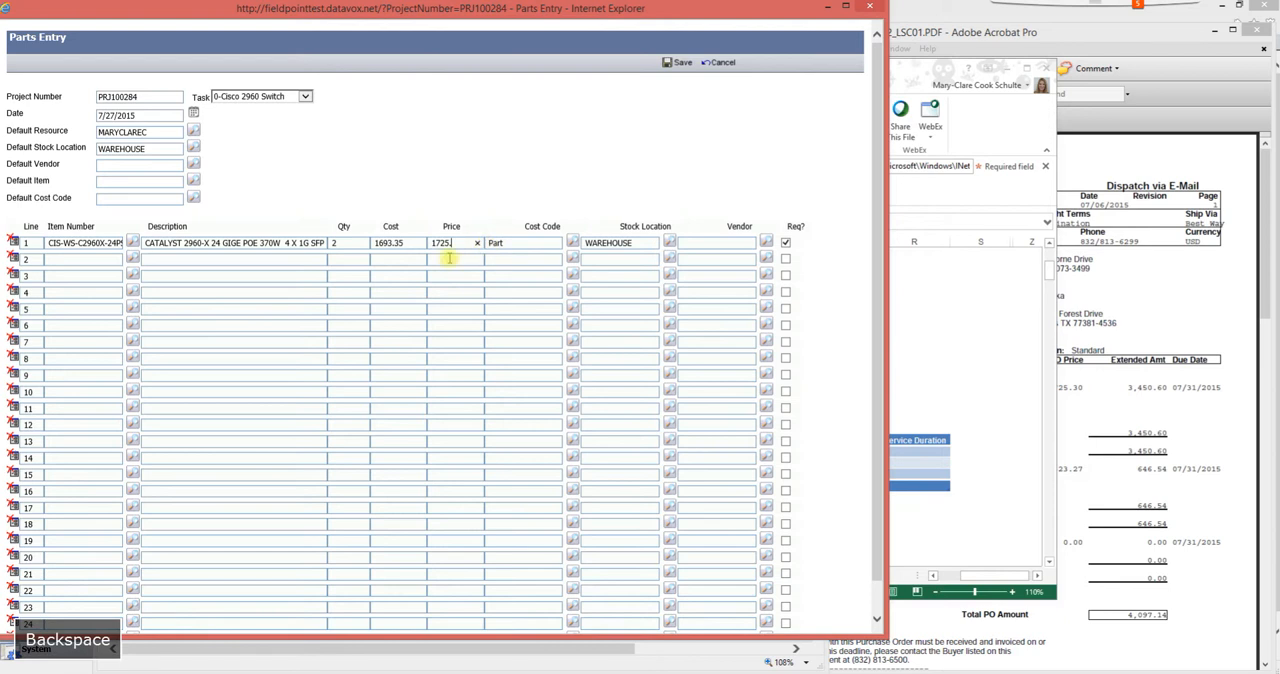
type("30")
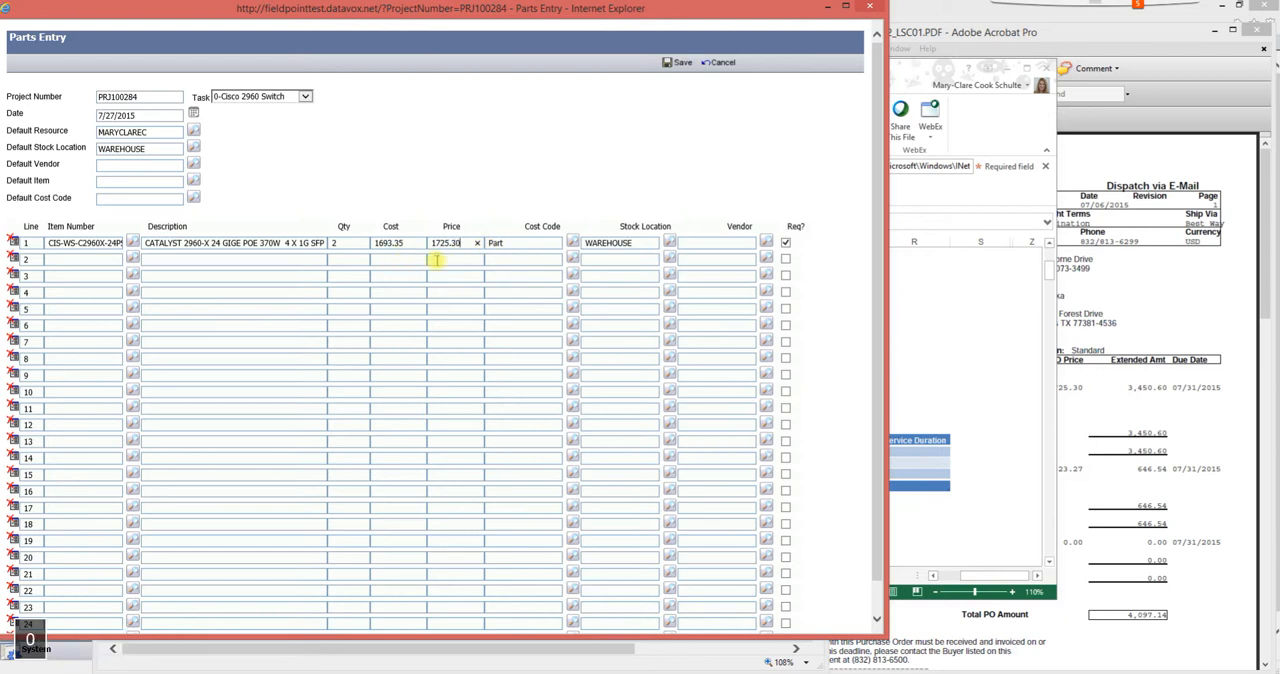
- Set the vendor of parts line 1 to CIS002
left_click(708, 244)
type("cis")
key("Down")
key("Return")
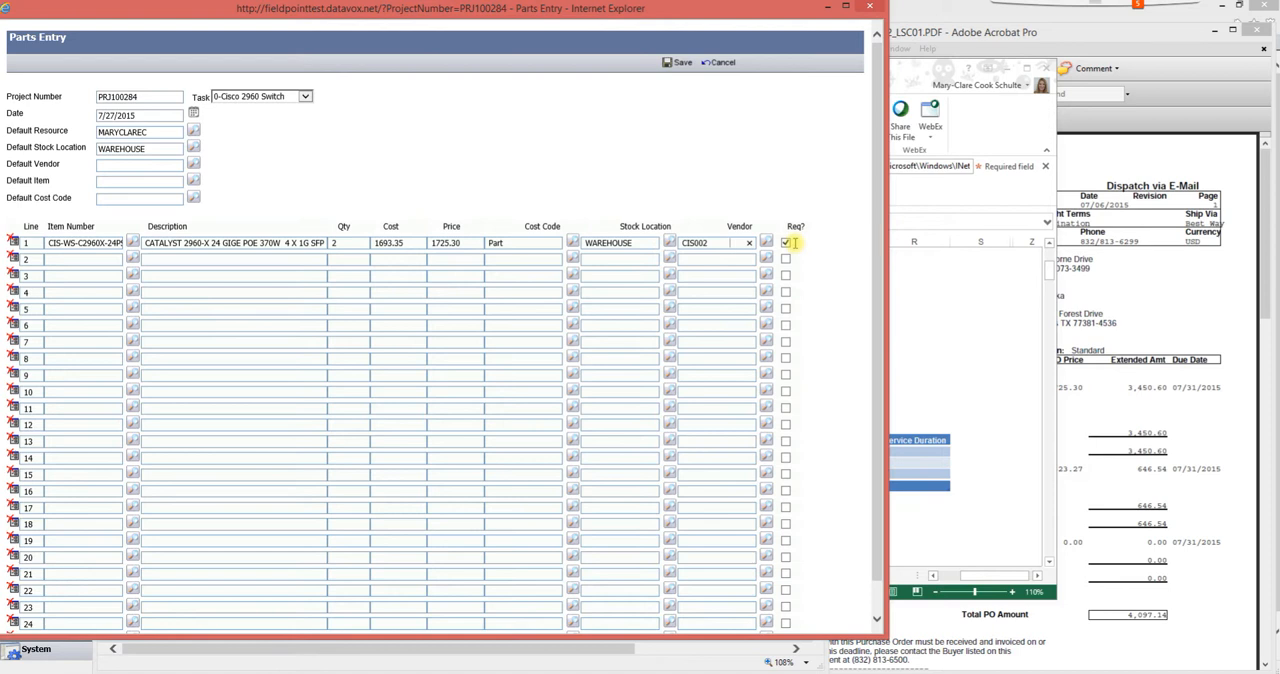
- Place the quote workbook below the first parts lines and copy the SKU CON-SNT-WSC224SL from cell D37
left_click(916, 360)
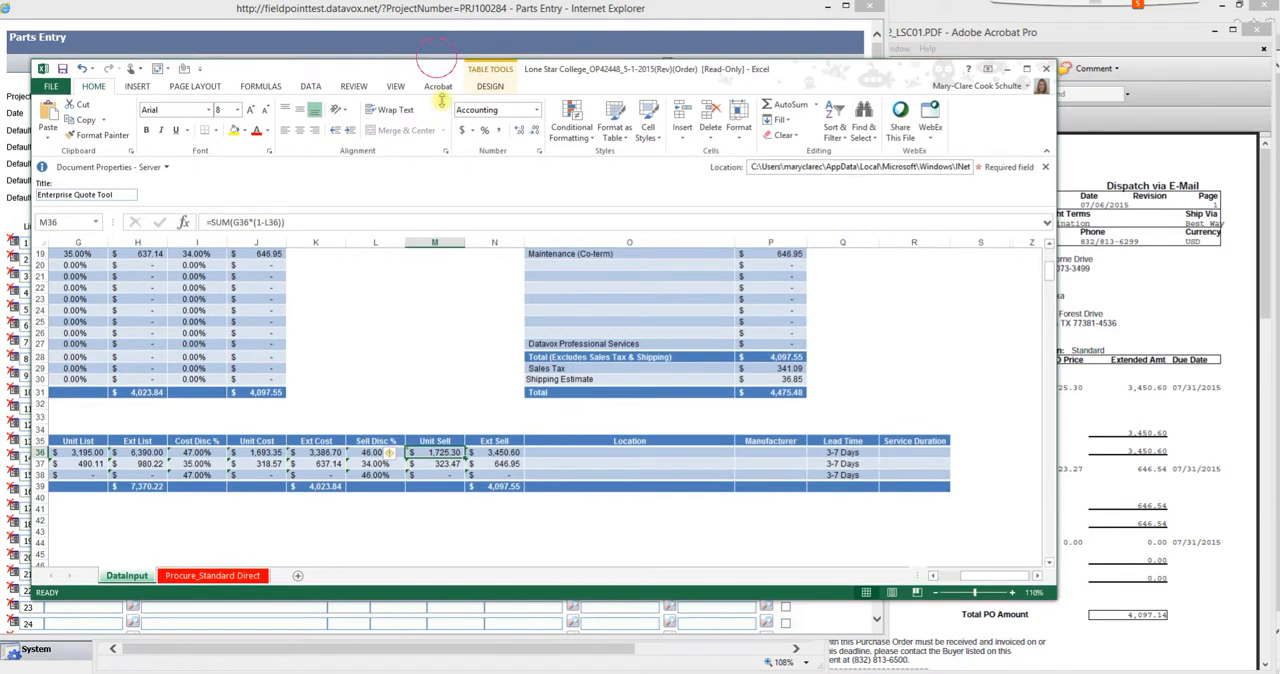
left_click_drag(436, 58, 436, 251)
scroll(408, 511, "down", 7)
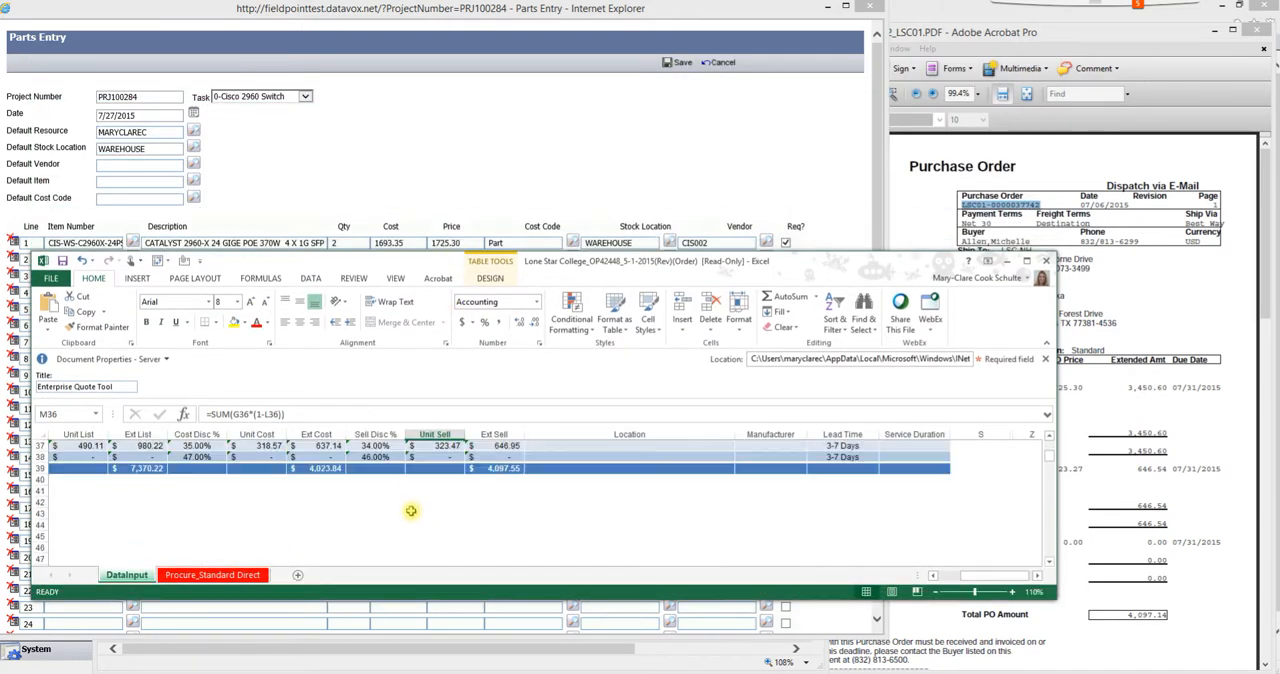
scroll(404, 490, "up", 3)
left_click_drag(352, 267, 331, 293)
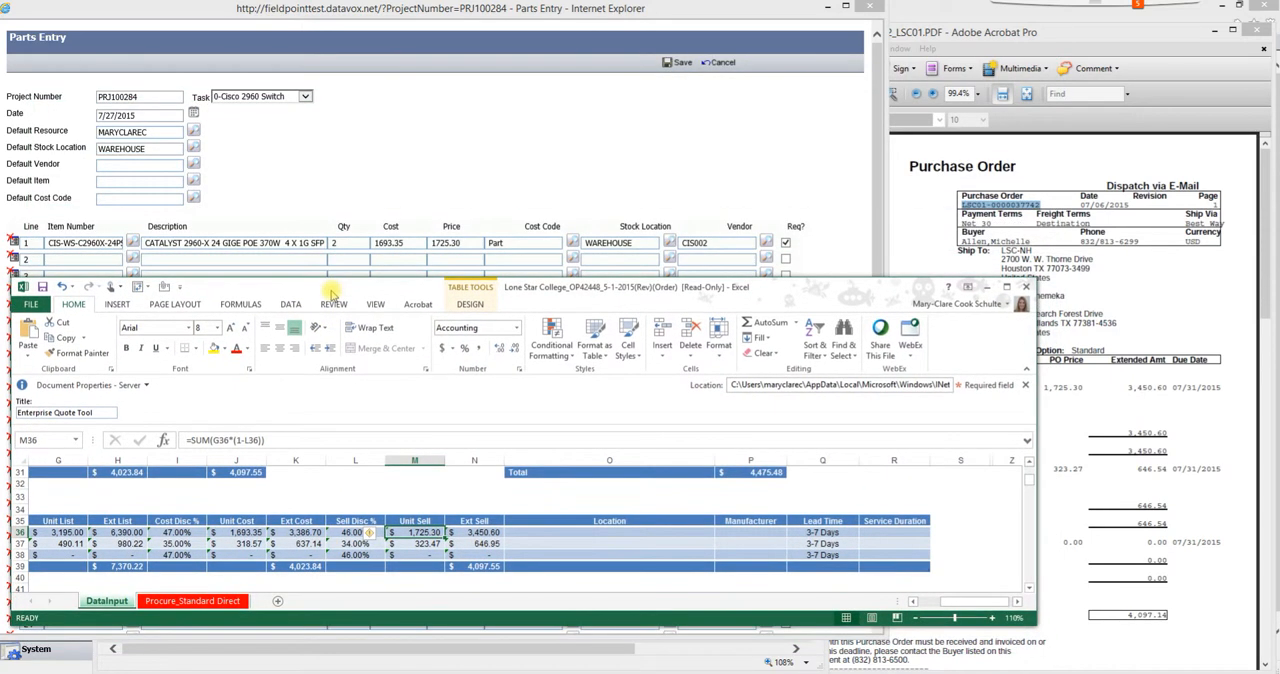
left_click_drag(945, 603, 924, 602)
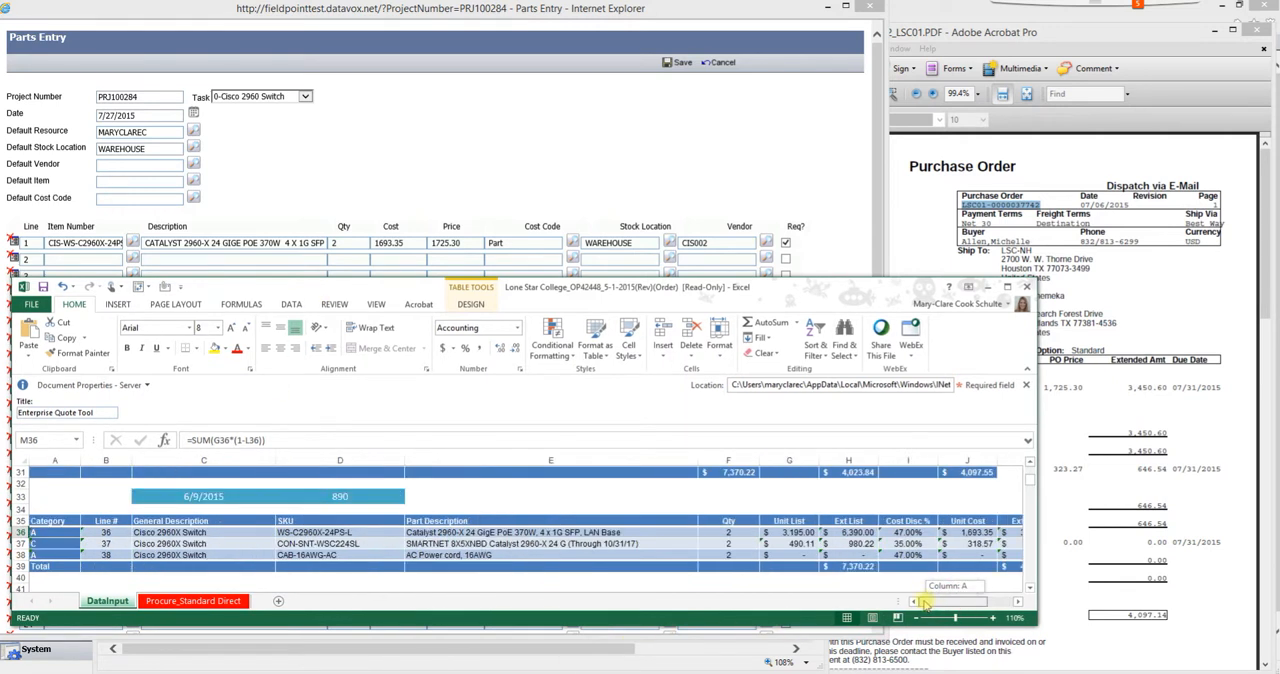
left_click(310, 544)
key("ctrl+c")
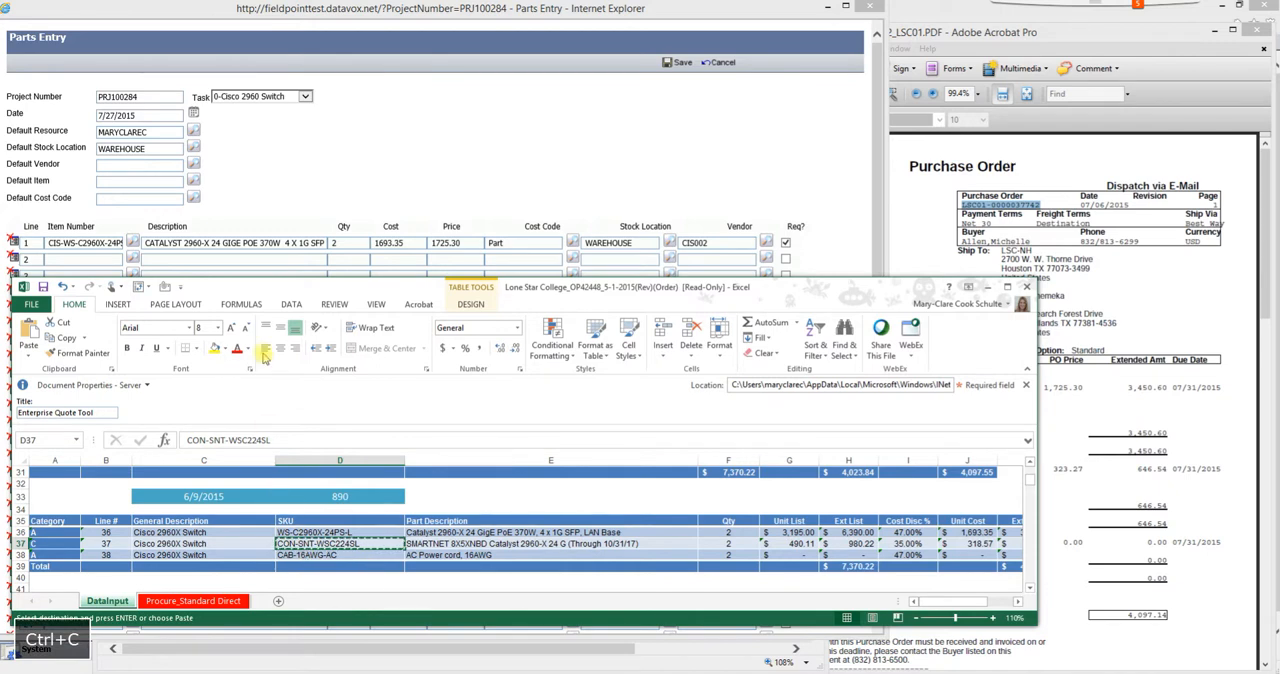
- Open the item lookup for parts line 2, filter by the copied SKU, and choose CIS-CON-SNT-WSC224SL
left_click(133, 259)
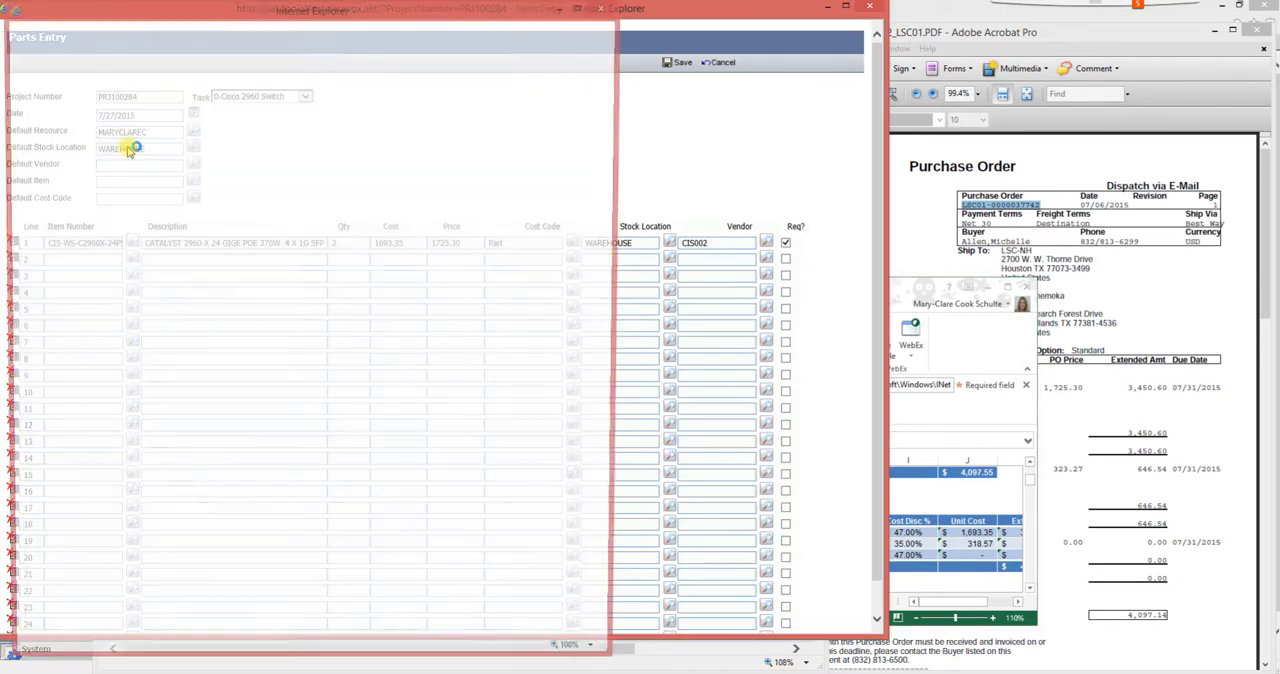
left_click(62, 87)
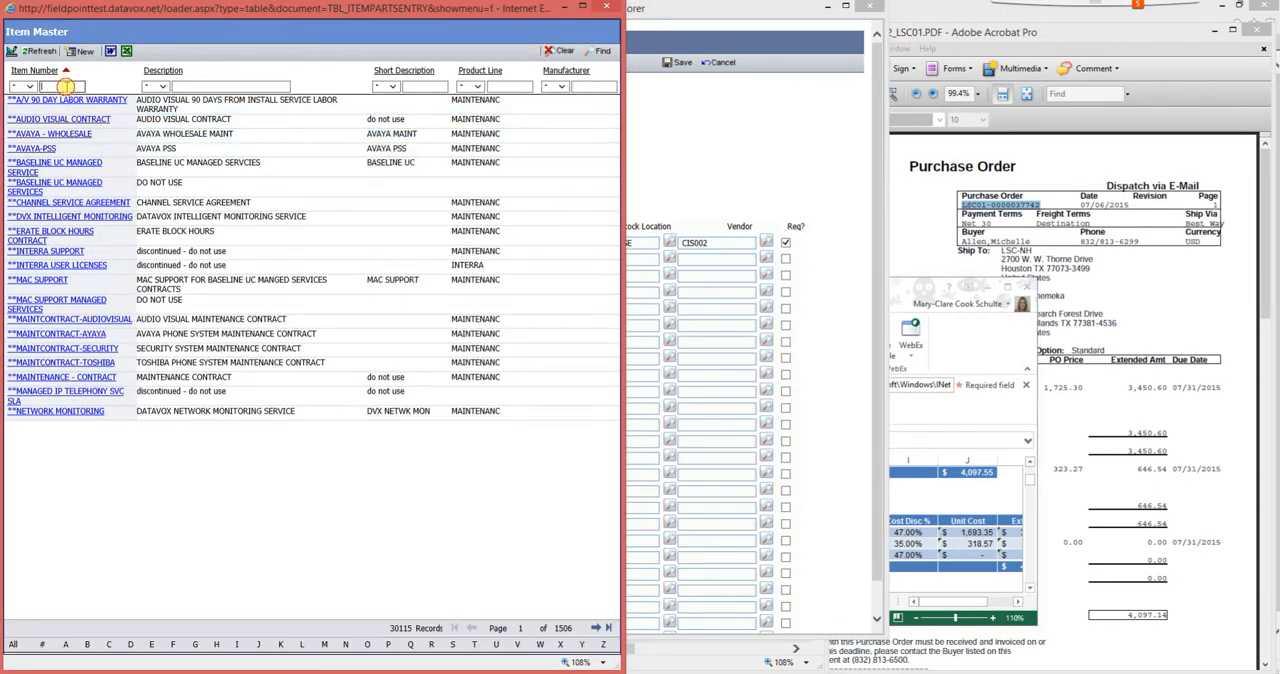
key("ctrl+v")
key("Return")
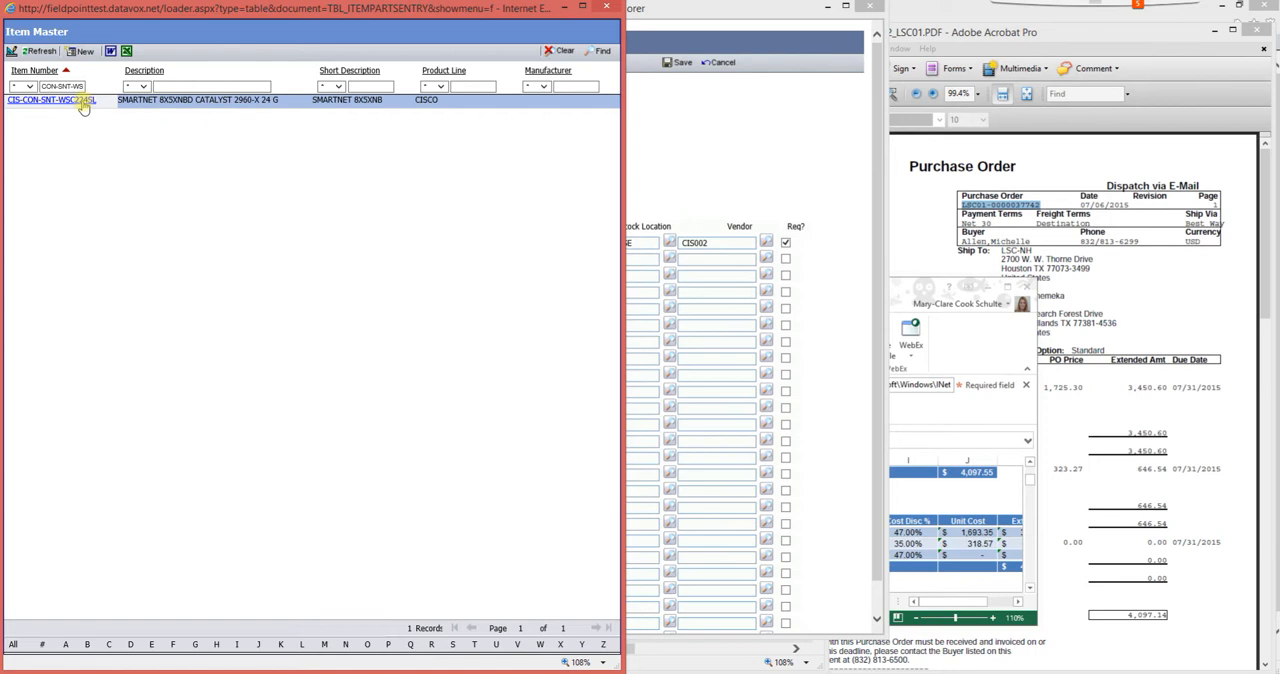
left_click(84, 106)
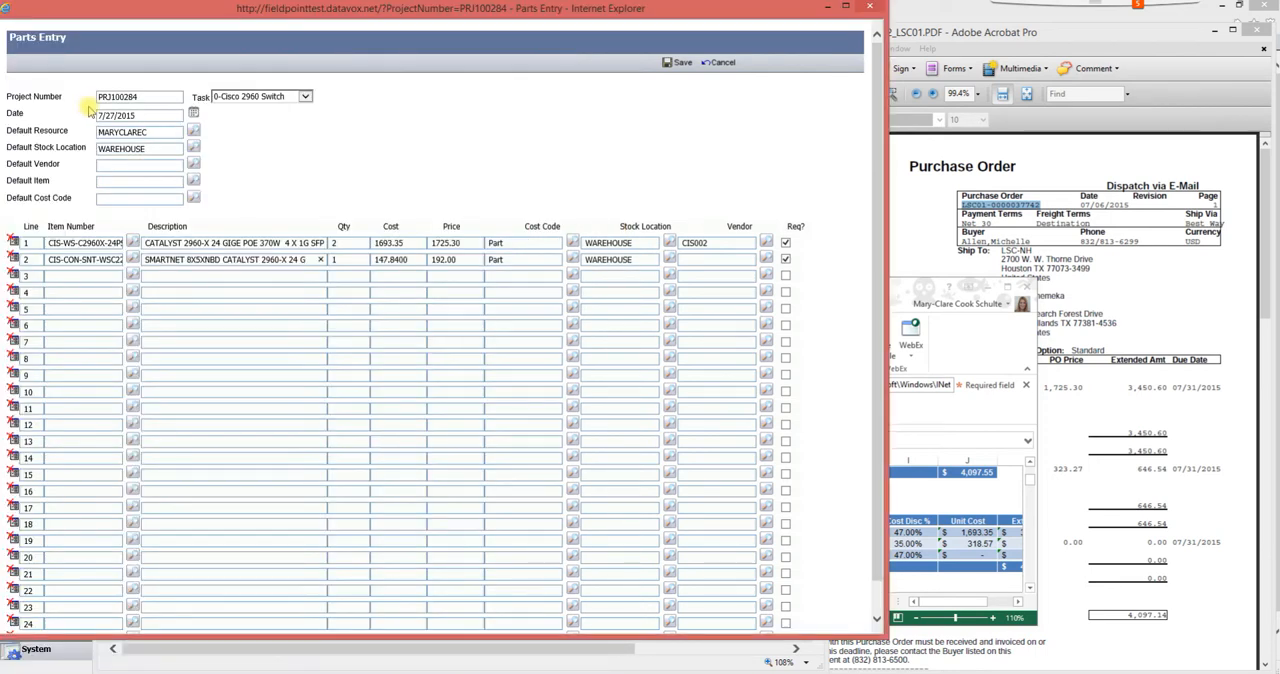
- Bring the quote workbook's quantity and pricing columns into view and set the quantity of parts line 2 to 2
left_click(912, 290)
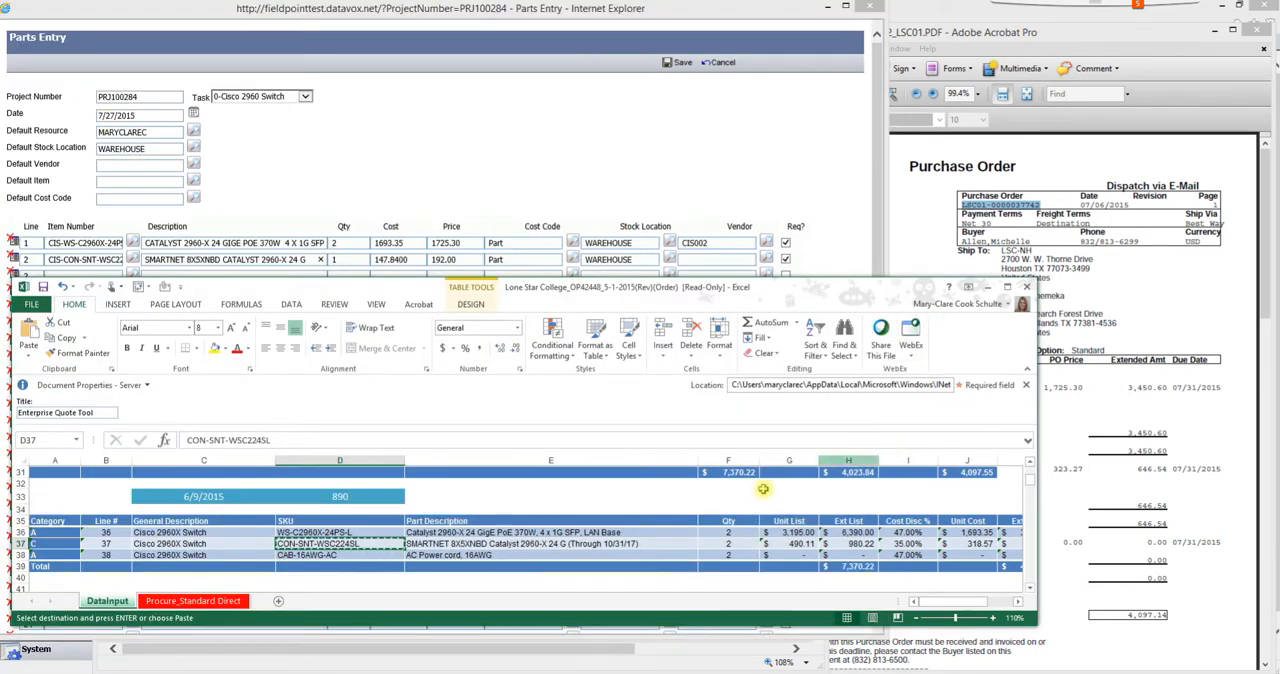
left_click_drag(957, 602, 967, 607)
left_click_drag(351, 259, 335, 258)
type("2")
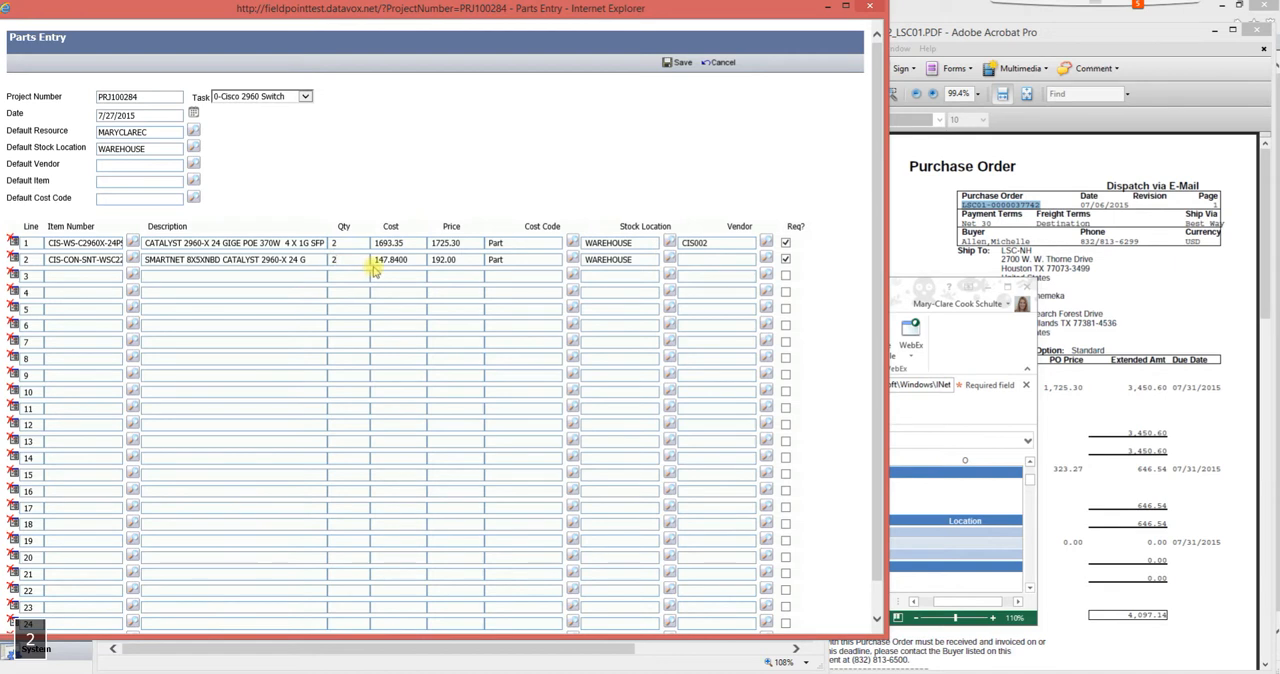
- Set the cost of parts line 2 to 318.57 from the quote workbook, and return to the workbook's SMARTNET pricing
left_click(912, 517)
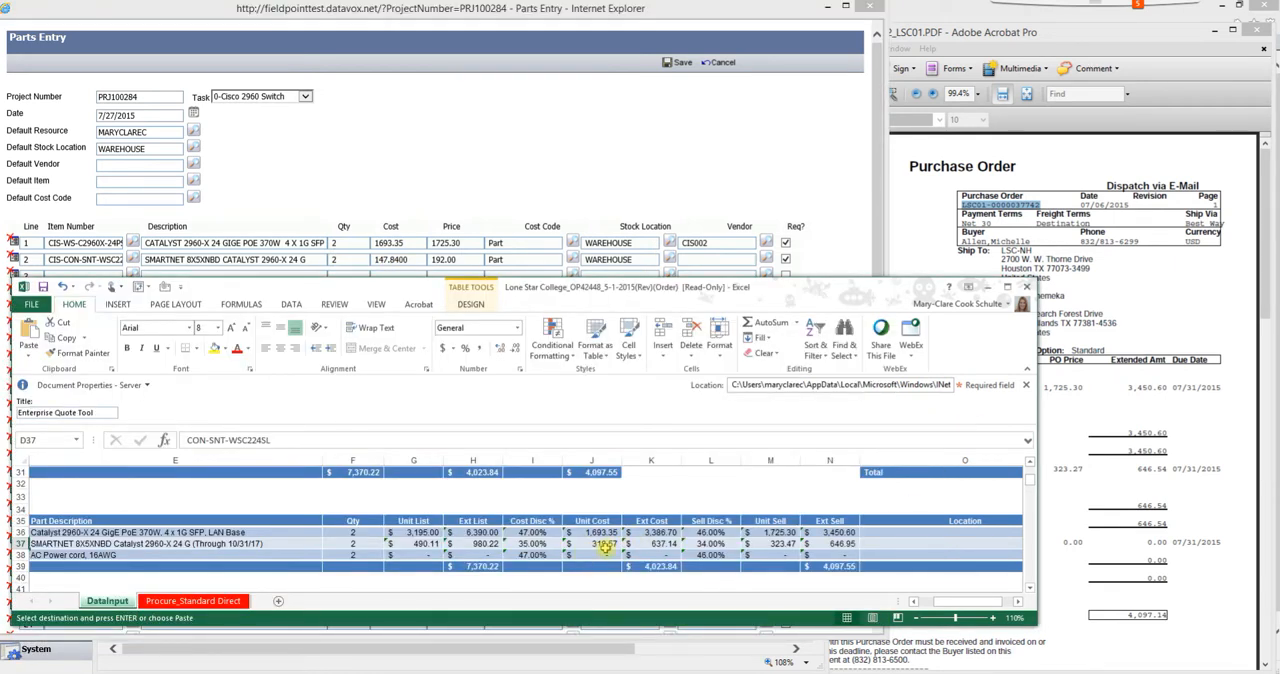
left_click(412, 259)
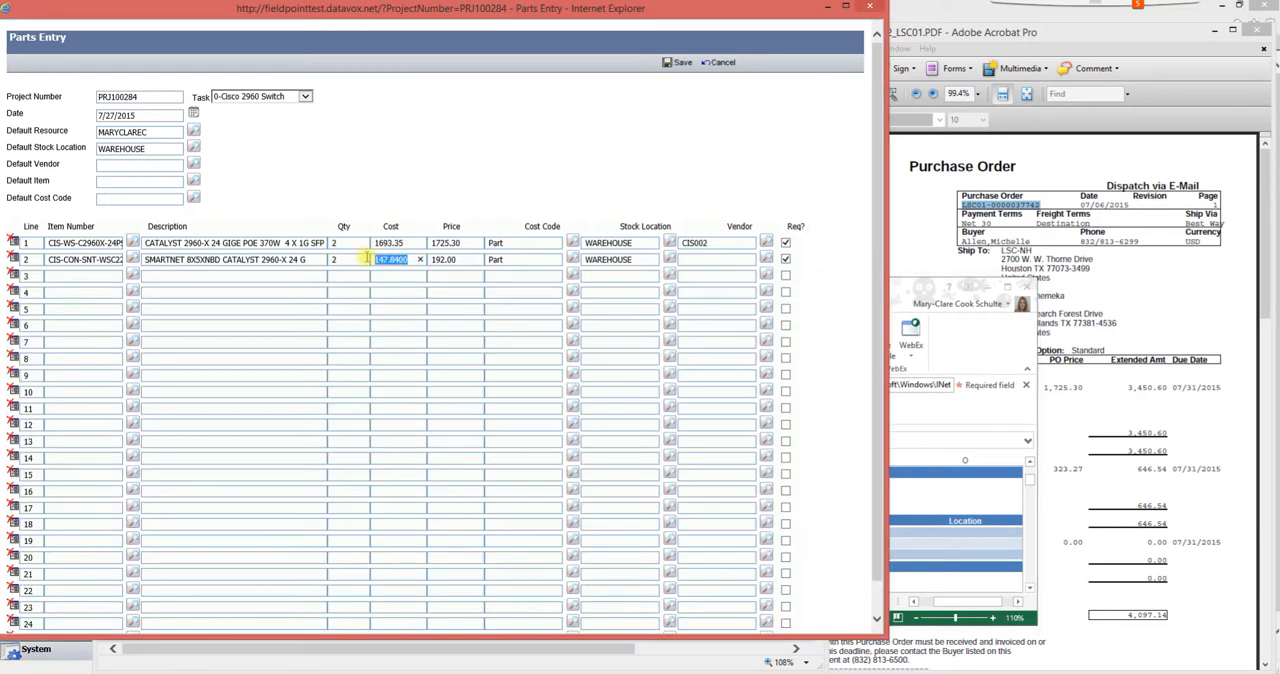
type("318.5")
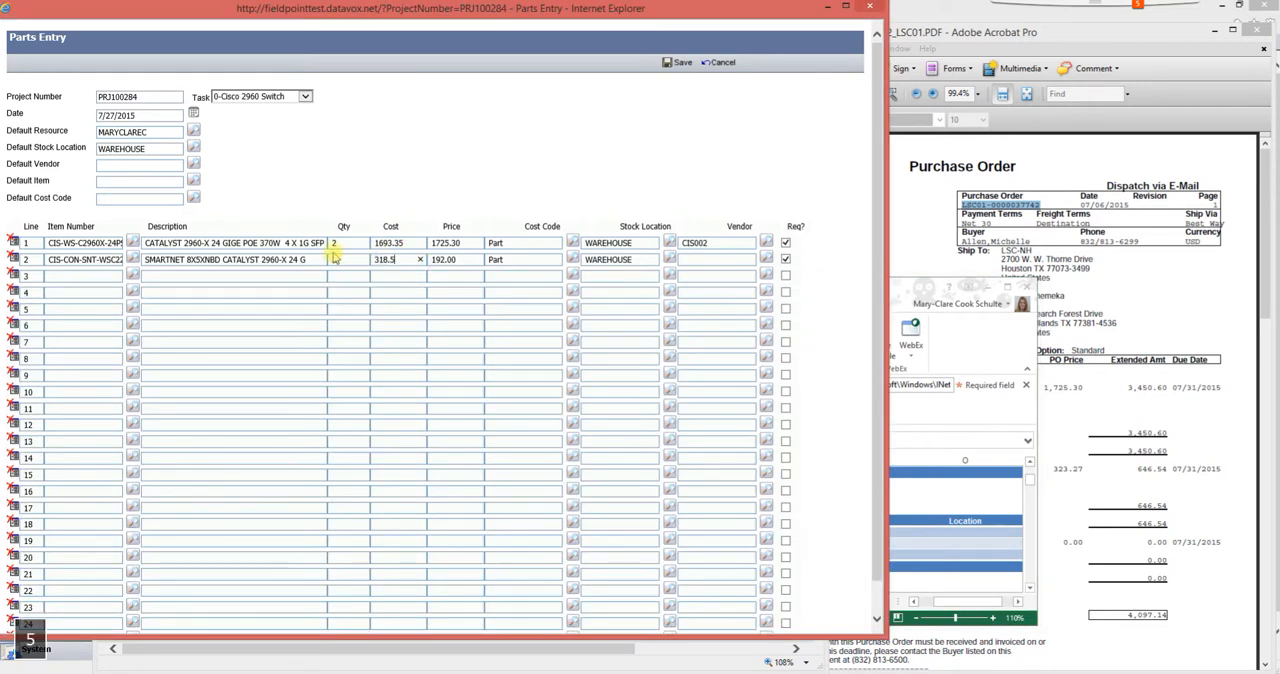
left_click(910, 505)
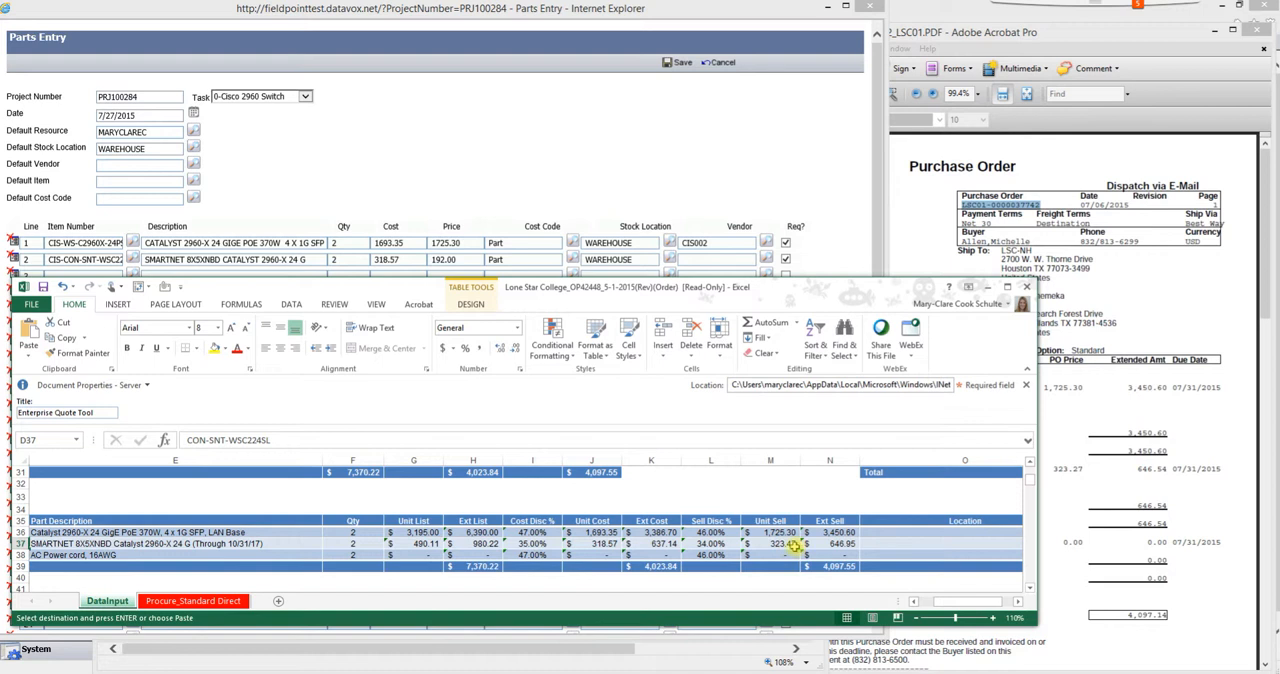
- Set the price of parts line 2 to 323.47, the SMARTNET unit sell price in the quote workbook
left_click(455, 259)
type("3.")
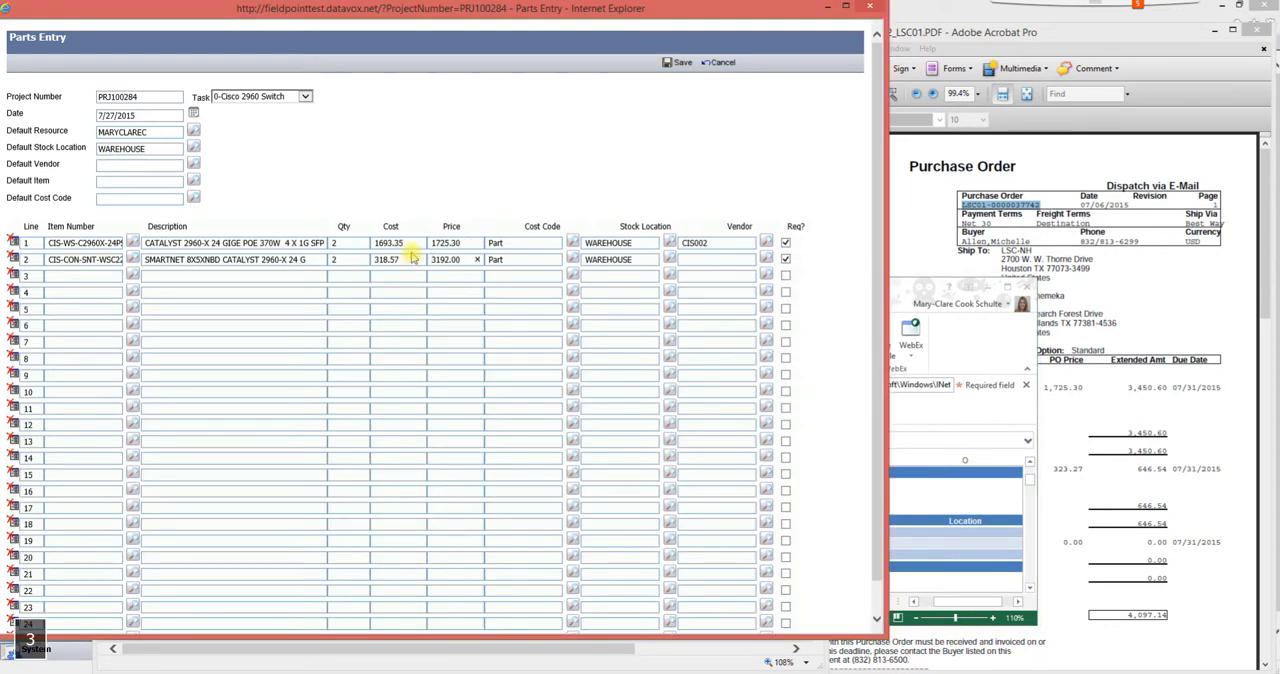
type("4")
key("Delete")
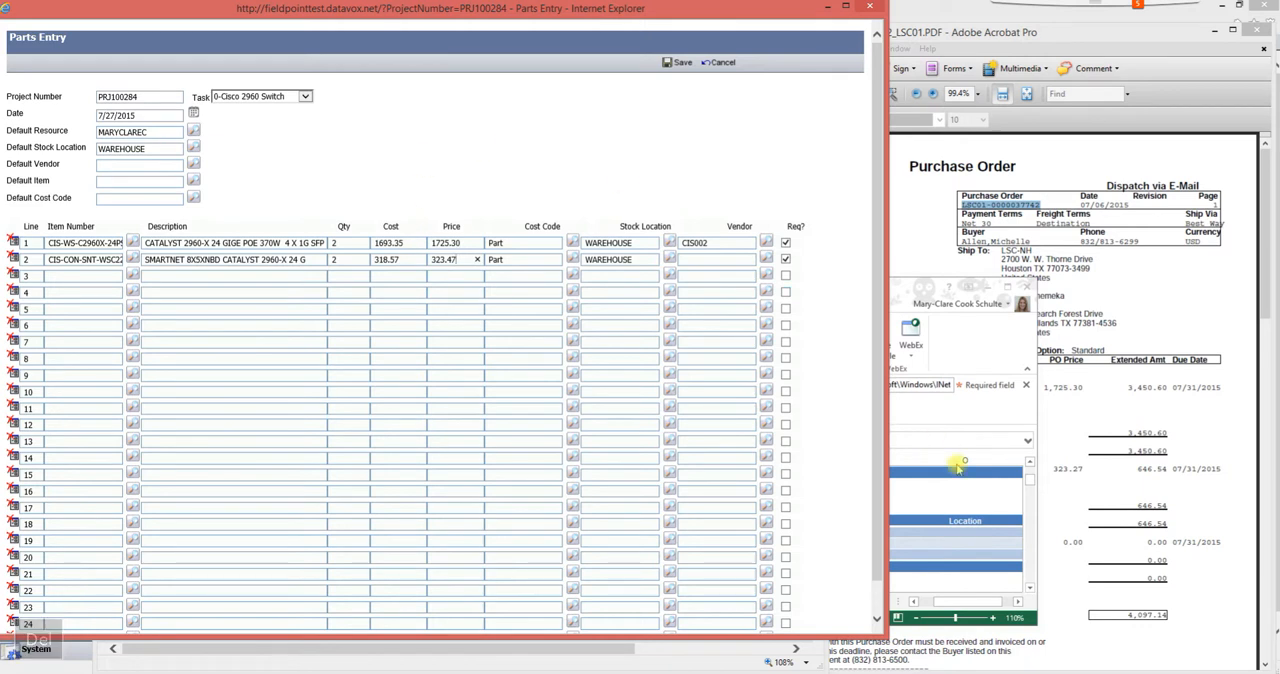
- Examine the AC power cord's pricing in row 38 of the quote workbook and its line on the purchase order
left_click(925, 490)
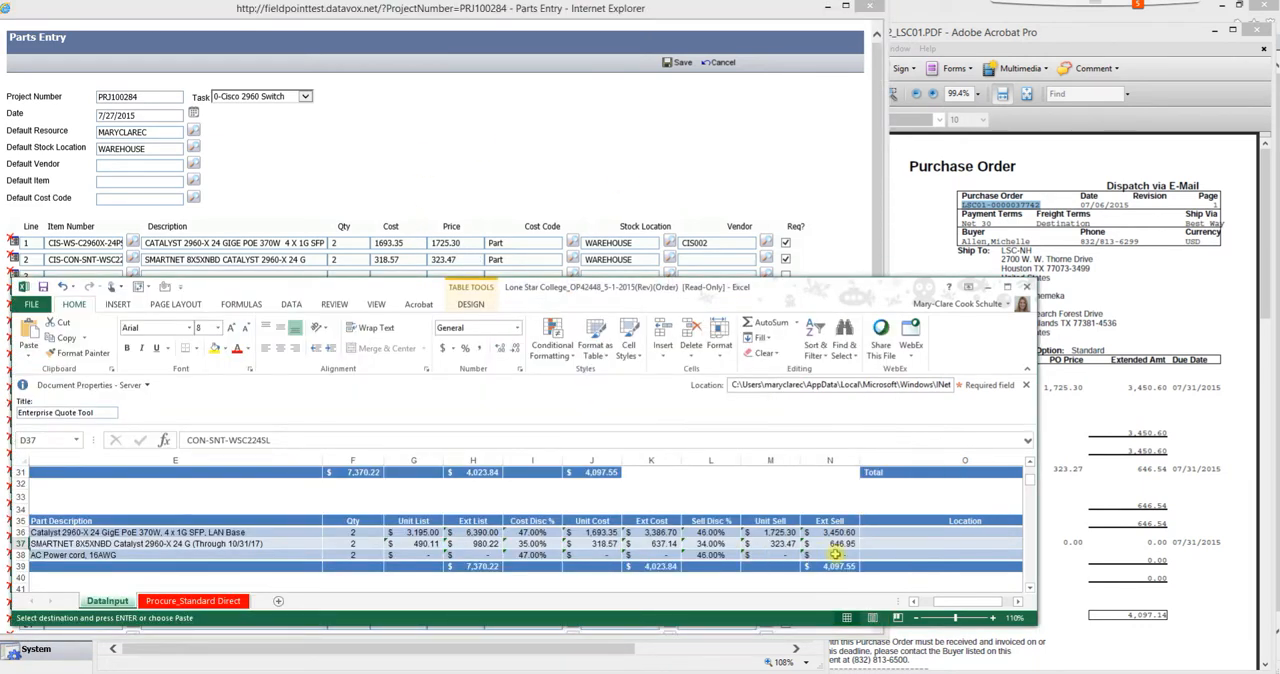
left_click_drag(944, 607, 928, 607)
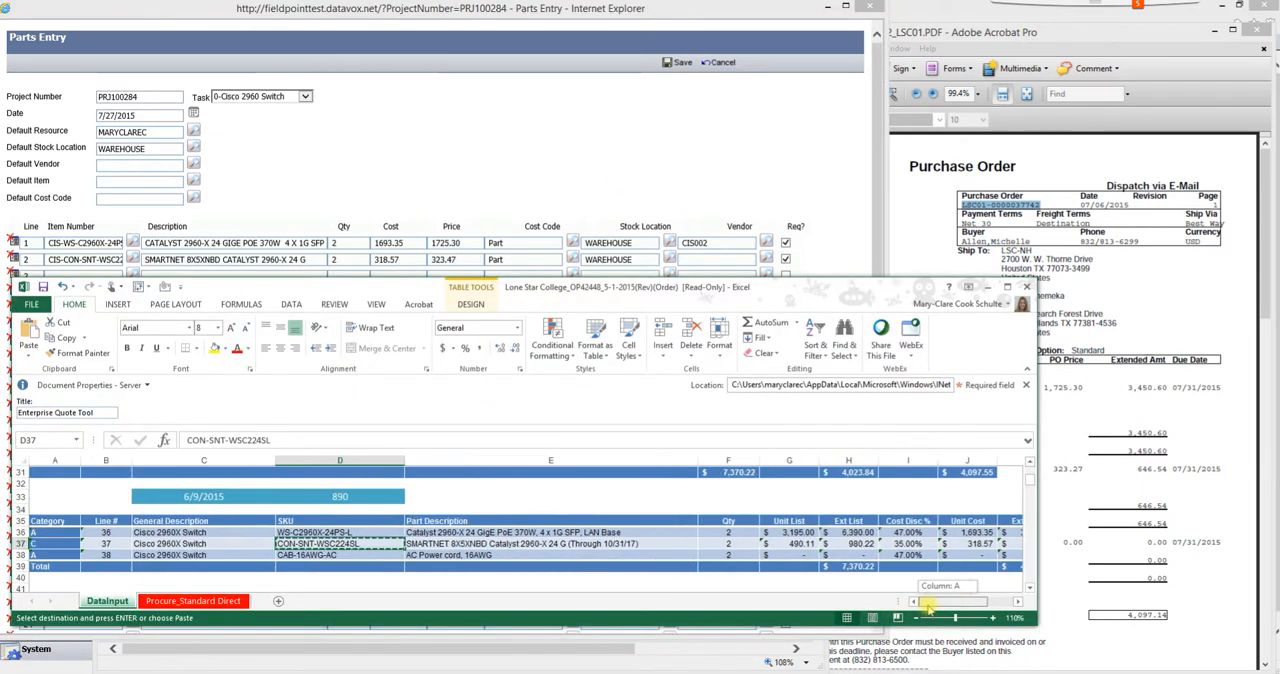
left_click(450, 543)
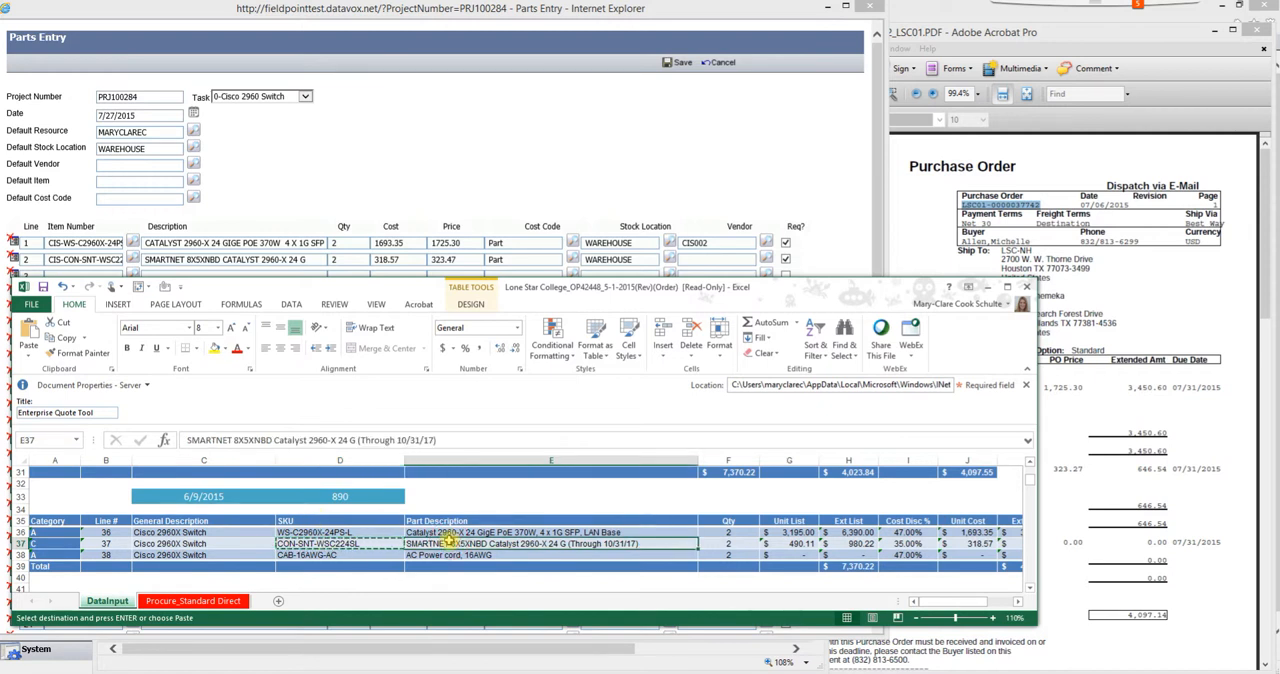
key("Escape")
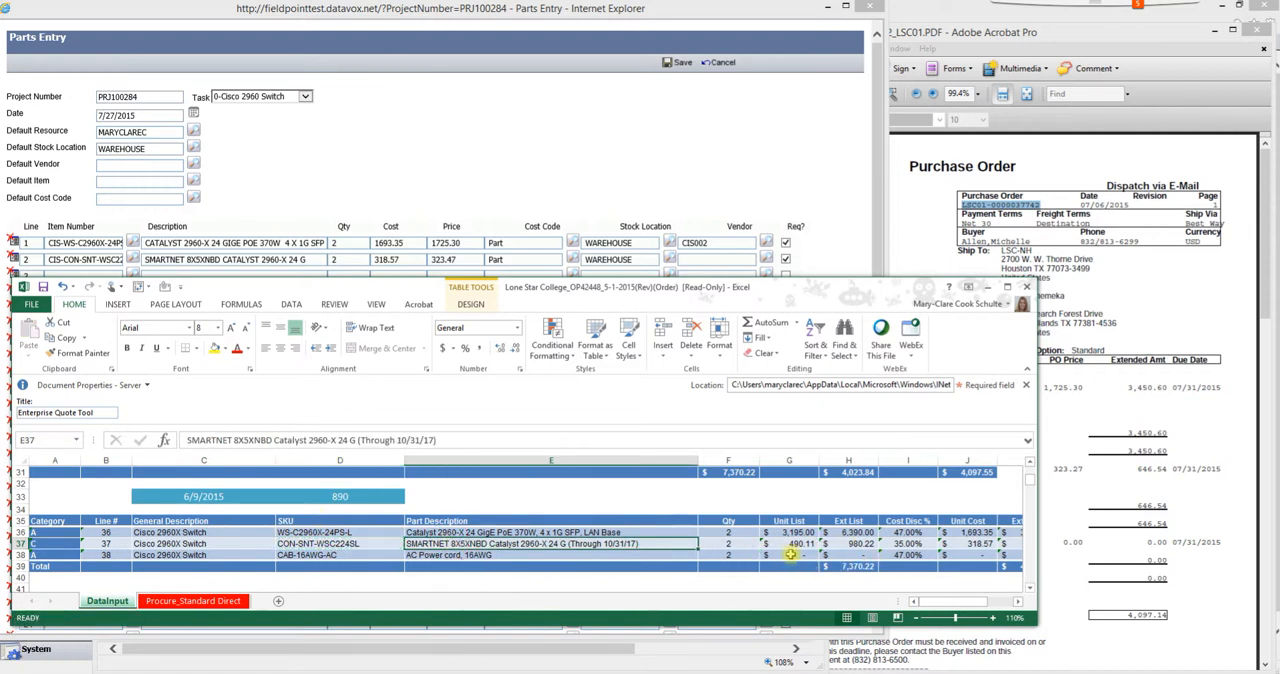
left_click_drag(790, 554, 946, 555)
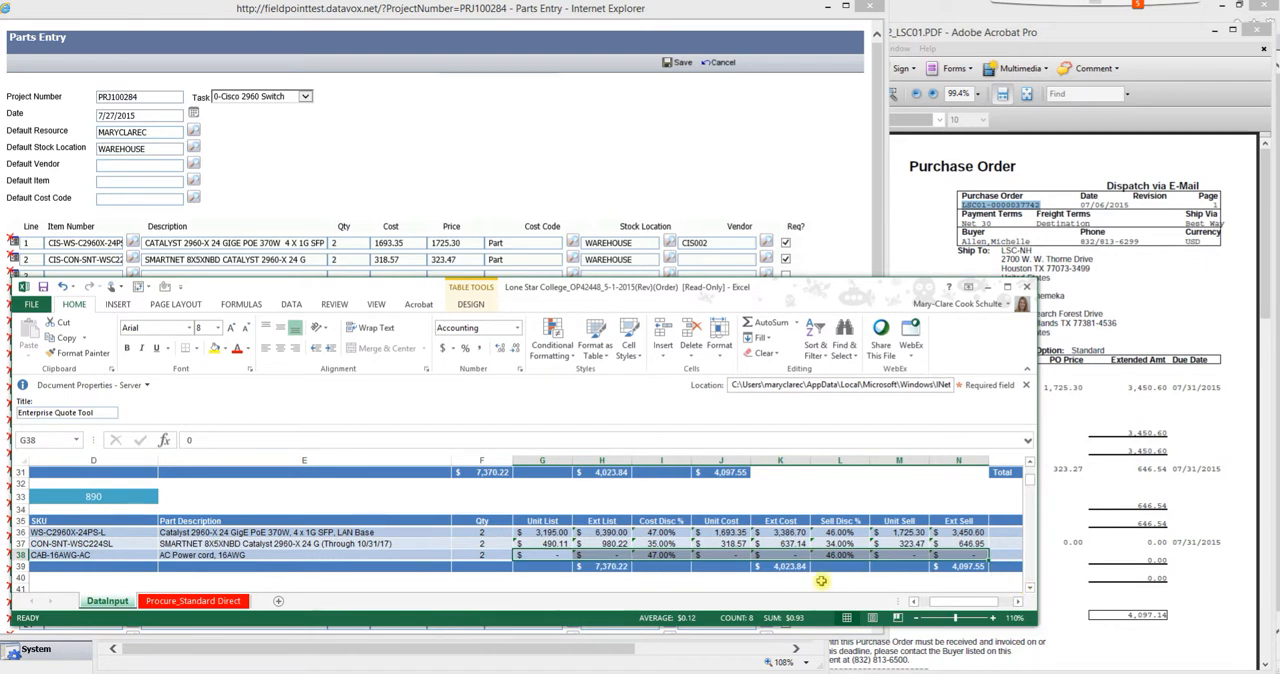
left_click(1085, 570)
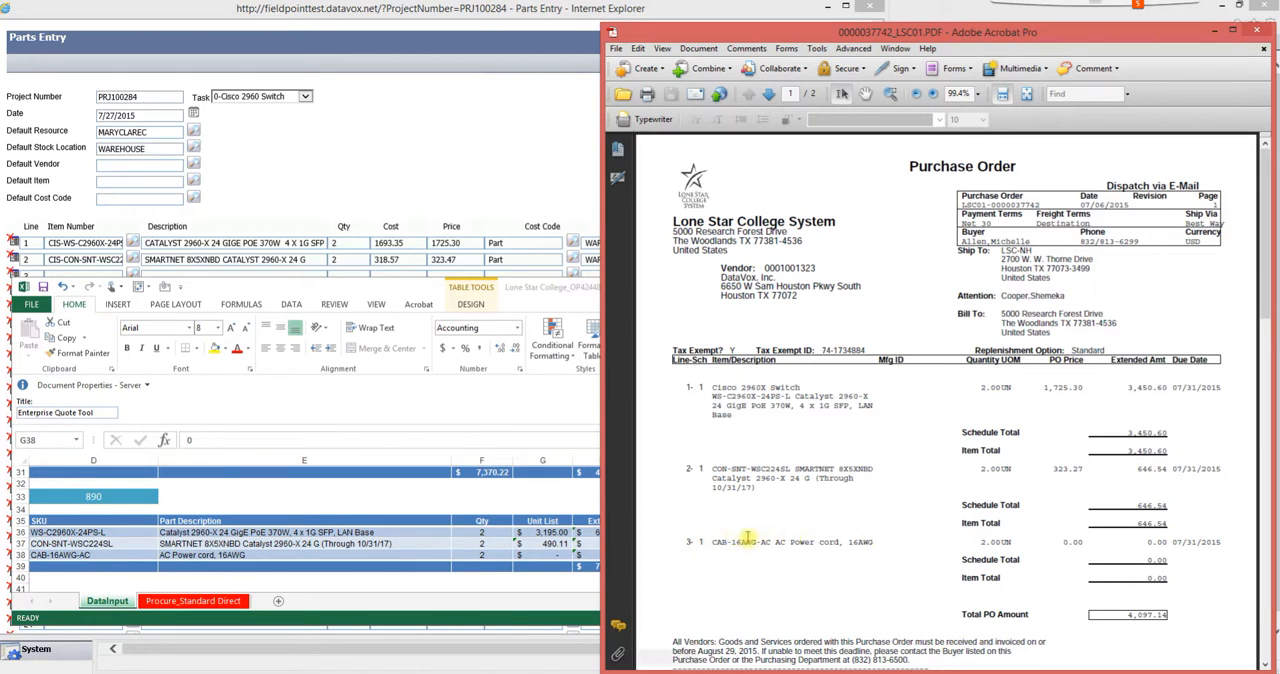
- Copy the SKU CAB-16AWG-AC from cell D38 and use it to find and choose CIS-CAB-16AWG-AC for parts line 3
left_click(90, 558)
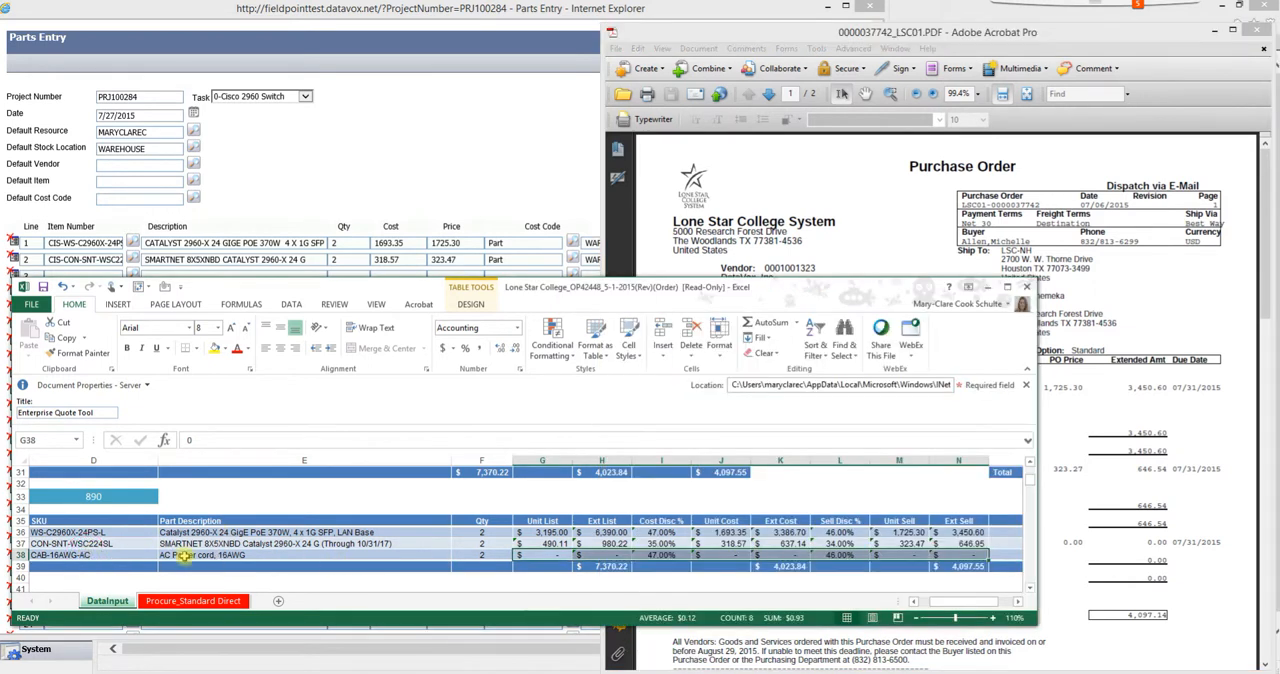
key("ctrl+c")
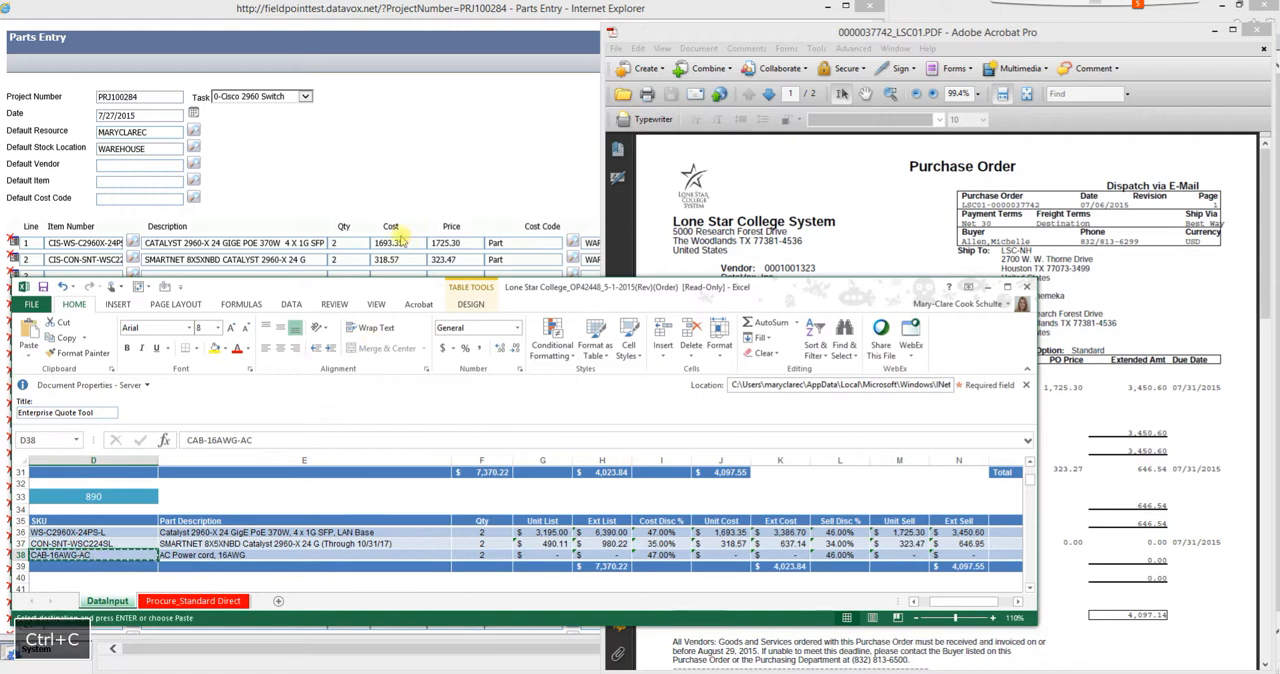
left_click(346, 197)
left_click(133, 276)
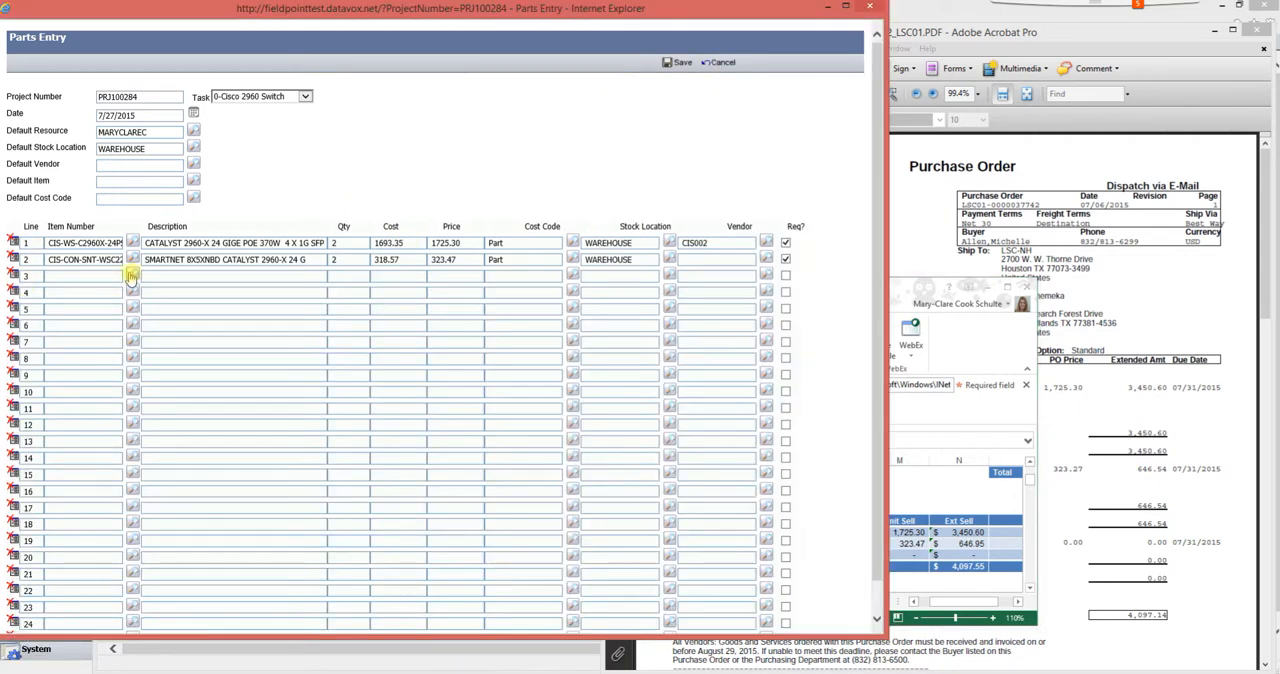
left_click(73, 86)
key("ctrl+v")
key("Return")
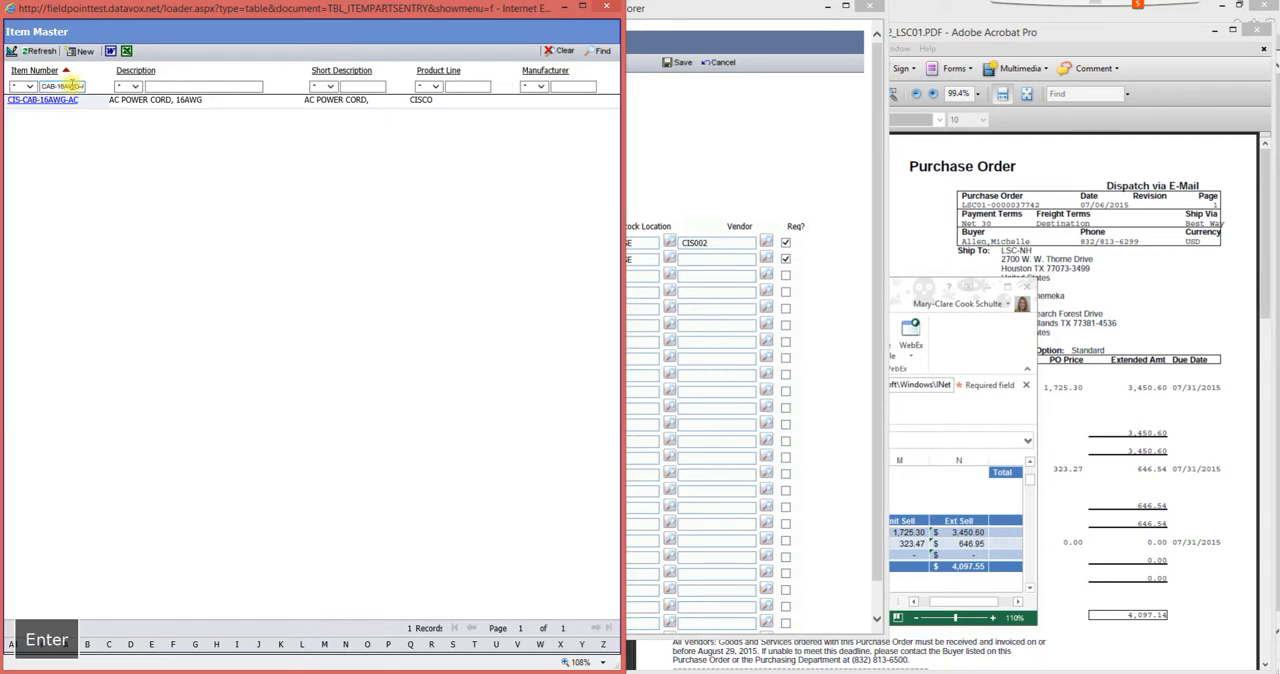
left_click(63, 101)
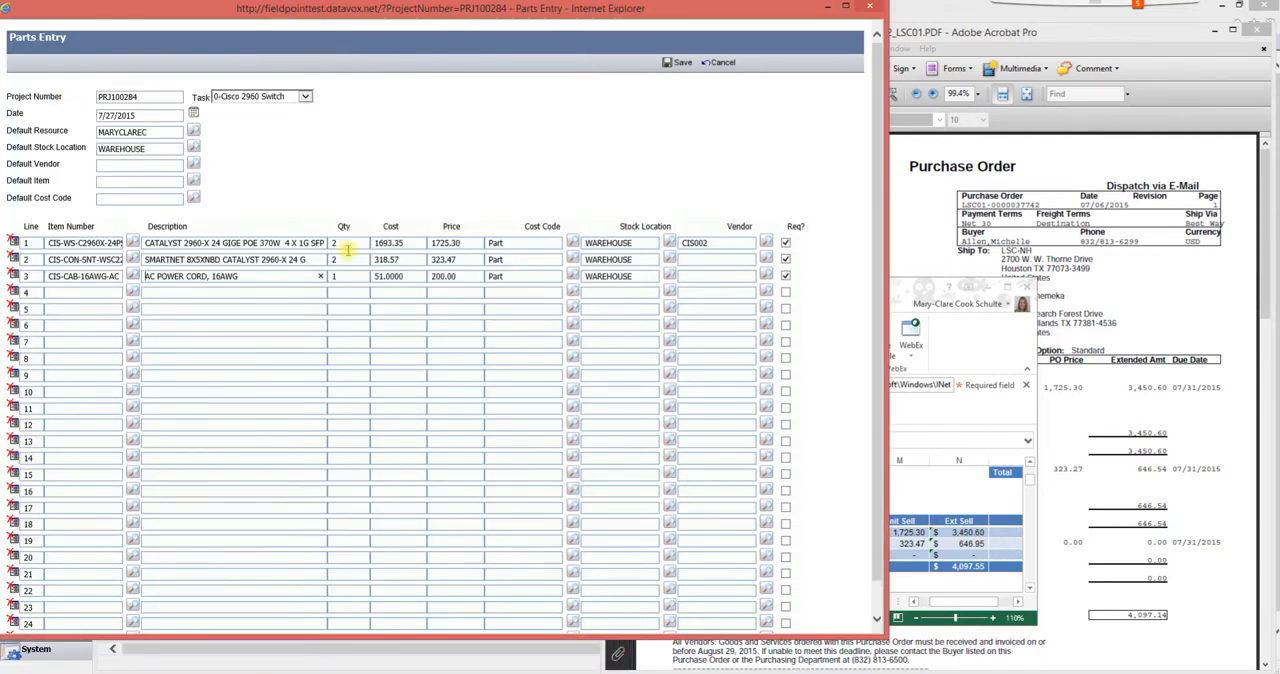
- Set parts line 3, the AC power cord, to quantity 2, cost 0 and price 0
left_click(898, 468)
key("ctrl+c")
left_click(354, 184)
type("2")
left_click(404, 276)
type("0")
left_click(467, 278)
double_click(442, 276)
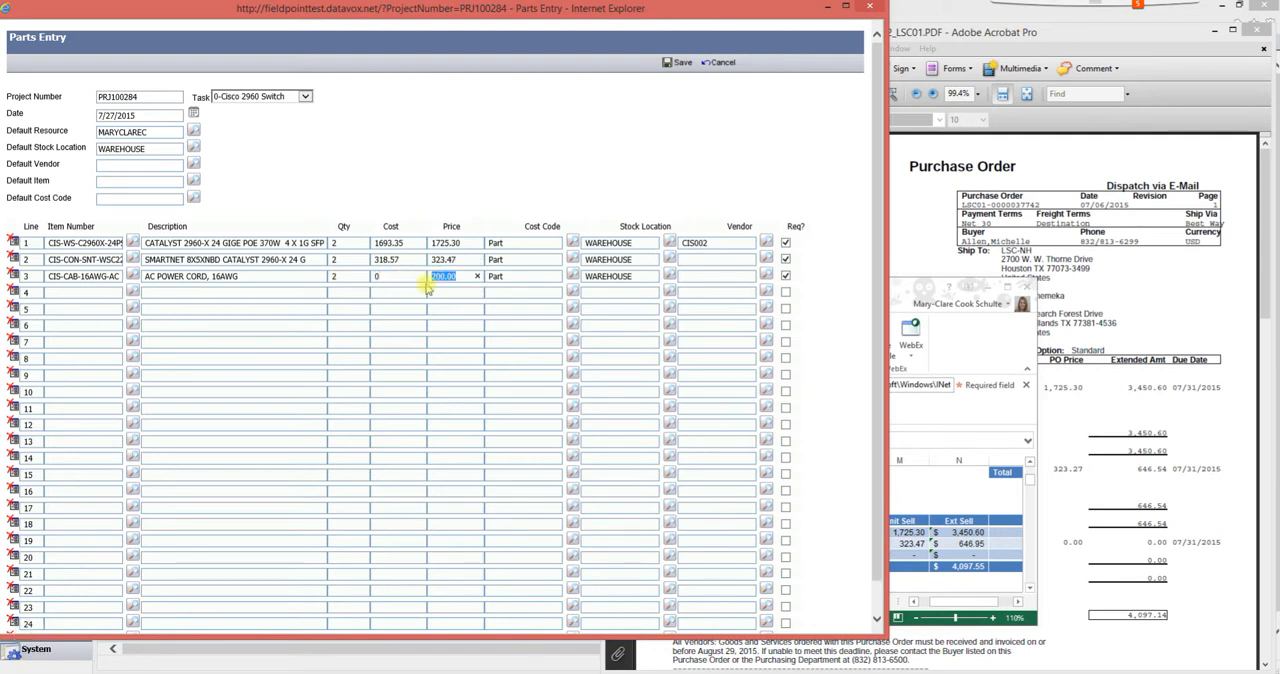
type("0")
type("CIS")
type("002")
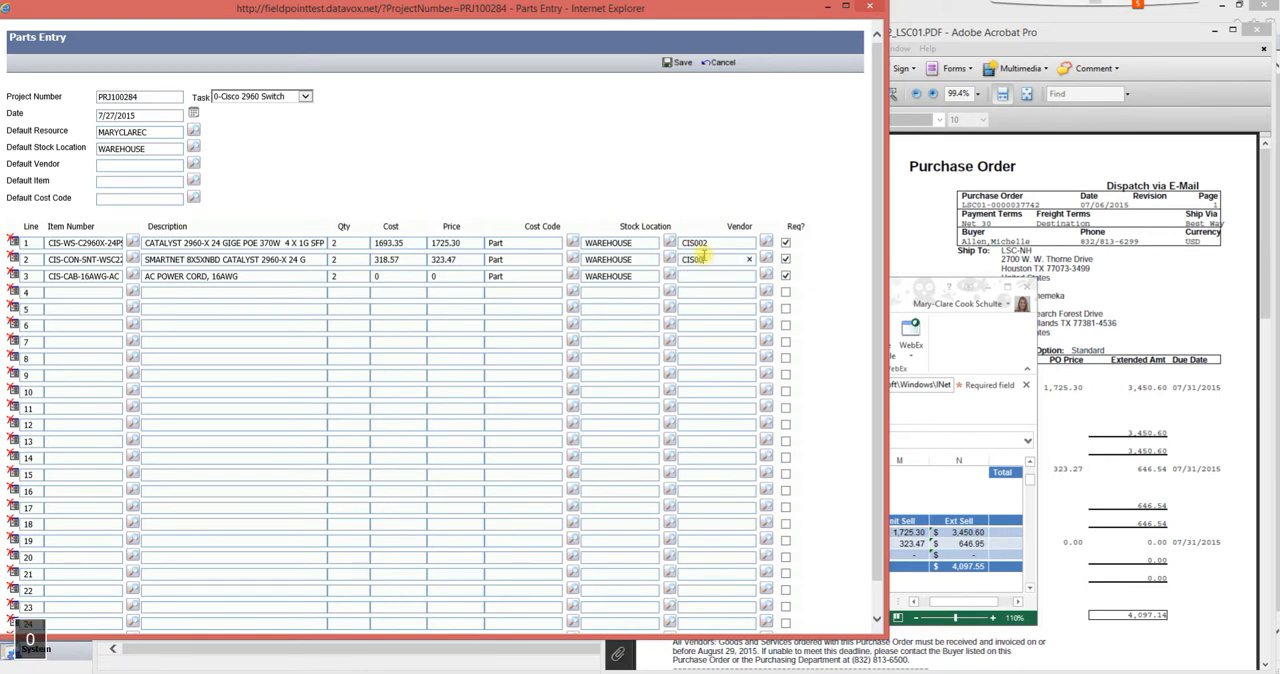
- Enter CIS002 as the vendor for parts lines 2 and 3
key("Tab")
left_click(706, 276)
type("CIS002")
key("Tab")
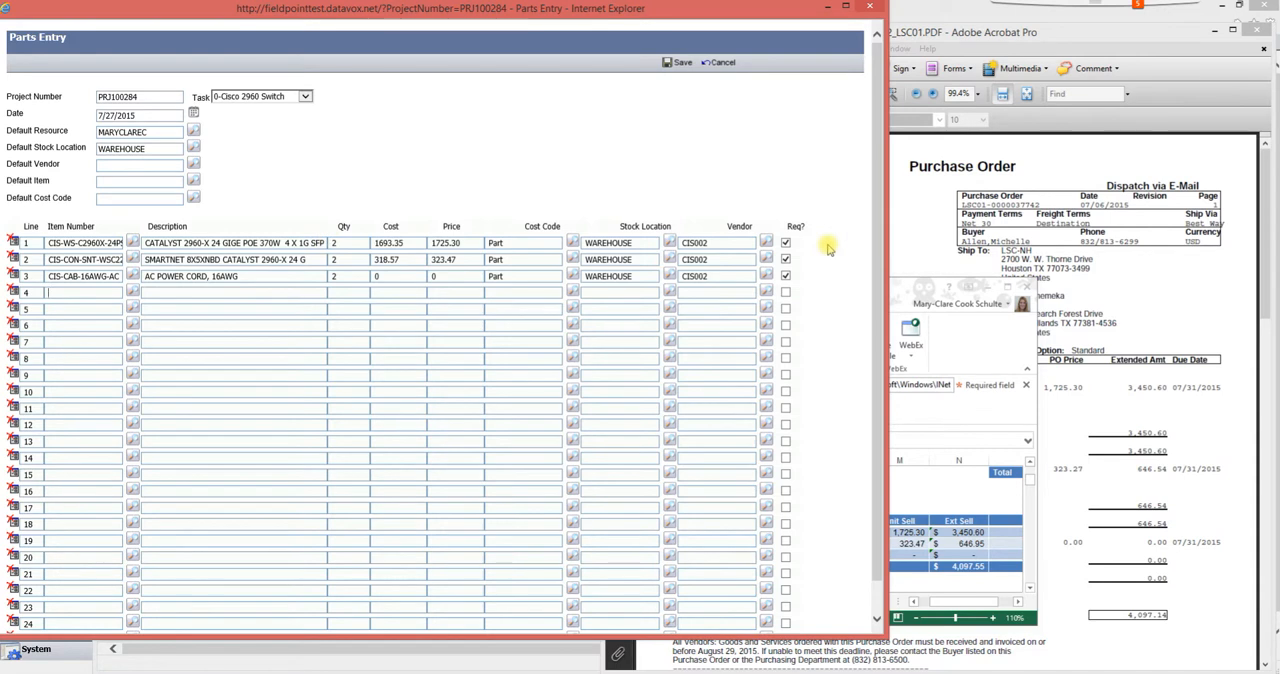
- Save the parts entry and close it to return to the project's item list
left_click(681, 64)
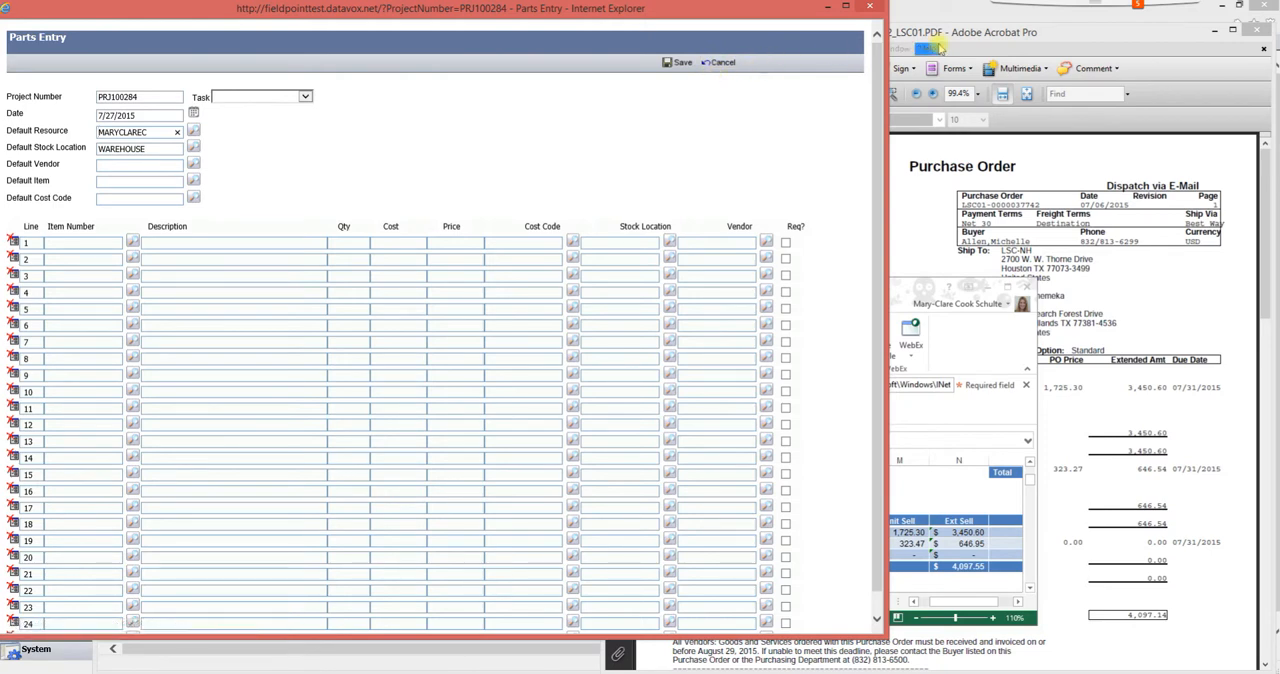
left_click(870, 8)
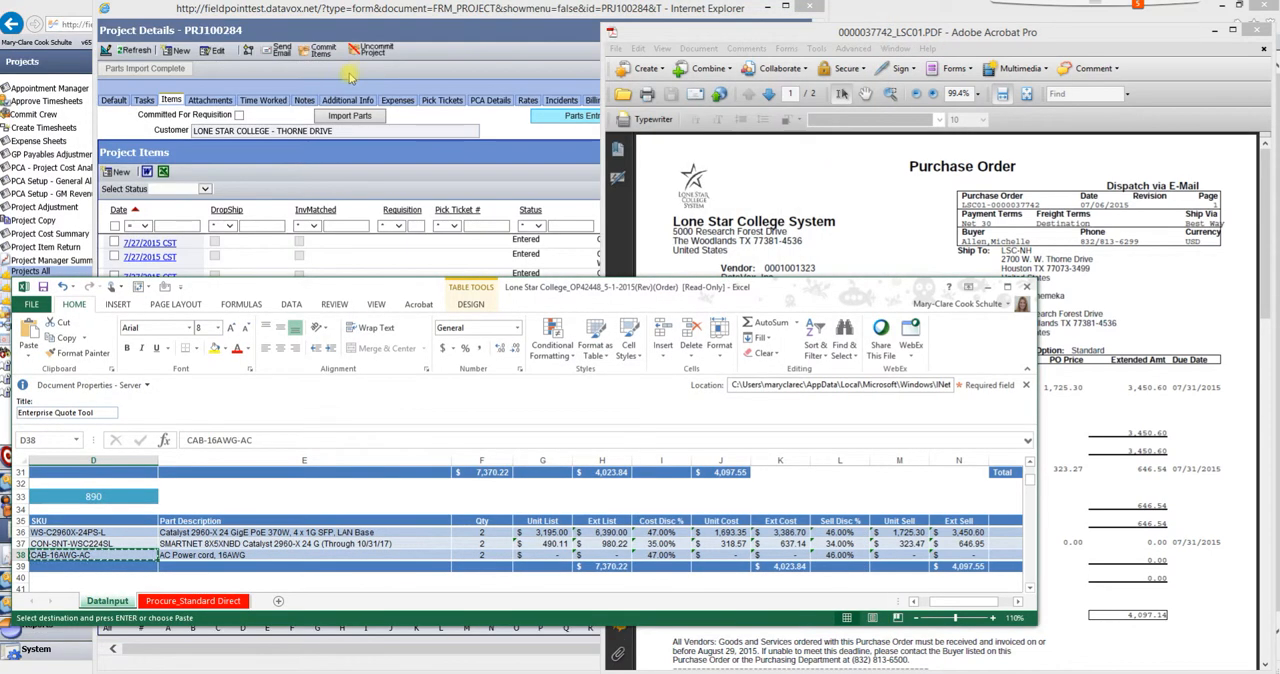
left_click(370, 254)
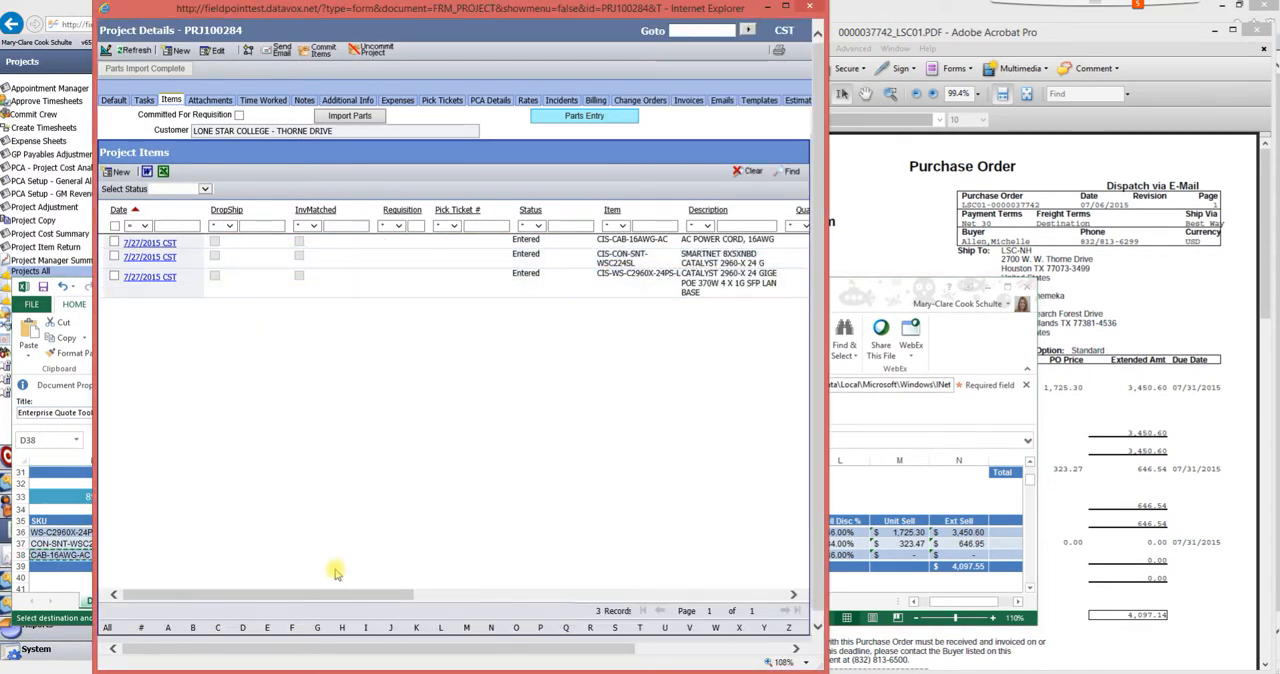
mouse_move(329, 594)
left_mouse_down()
mouse_move(425, 597)
mouse_move(331, 594)
left_mouse_up()
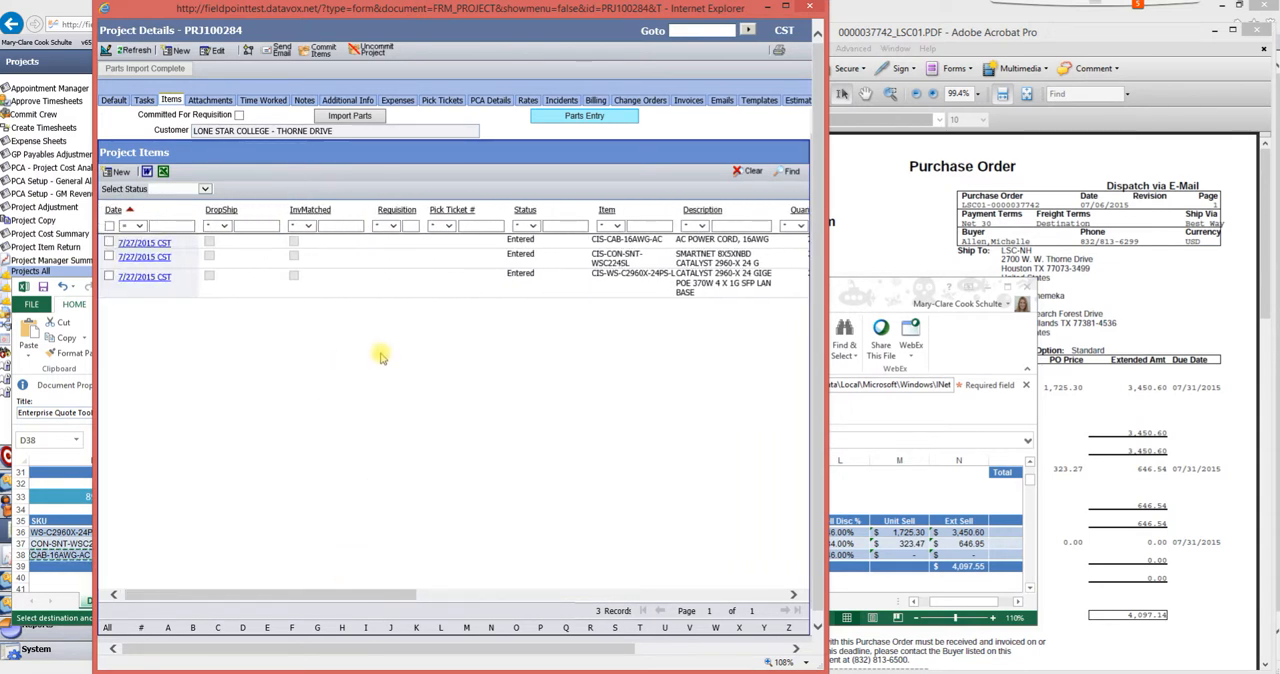
- Show the project's attachments, and close the quote workbook and the purchase order PDF
left_click(214, 101)
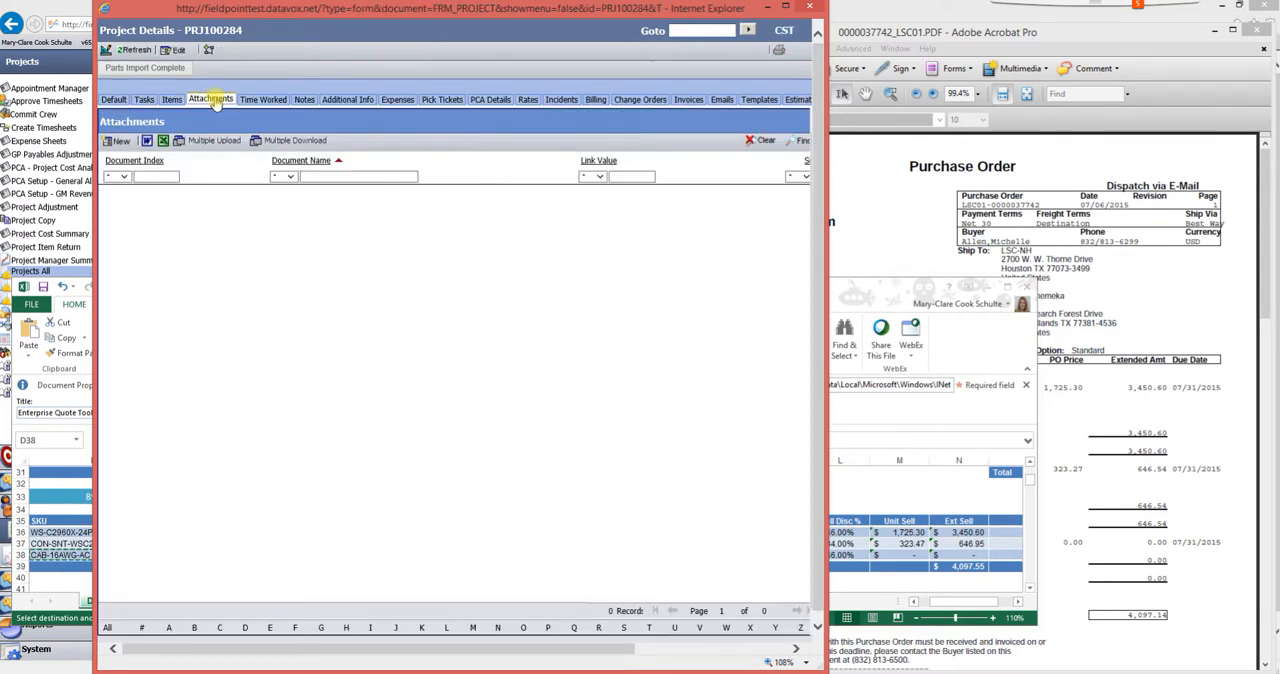
left_click(1025, 290)
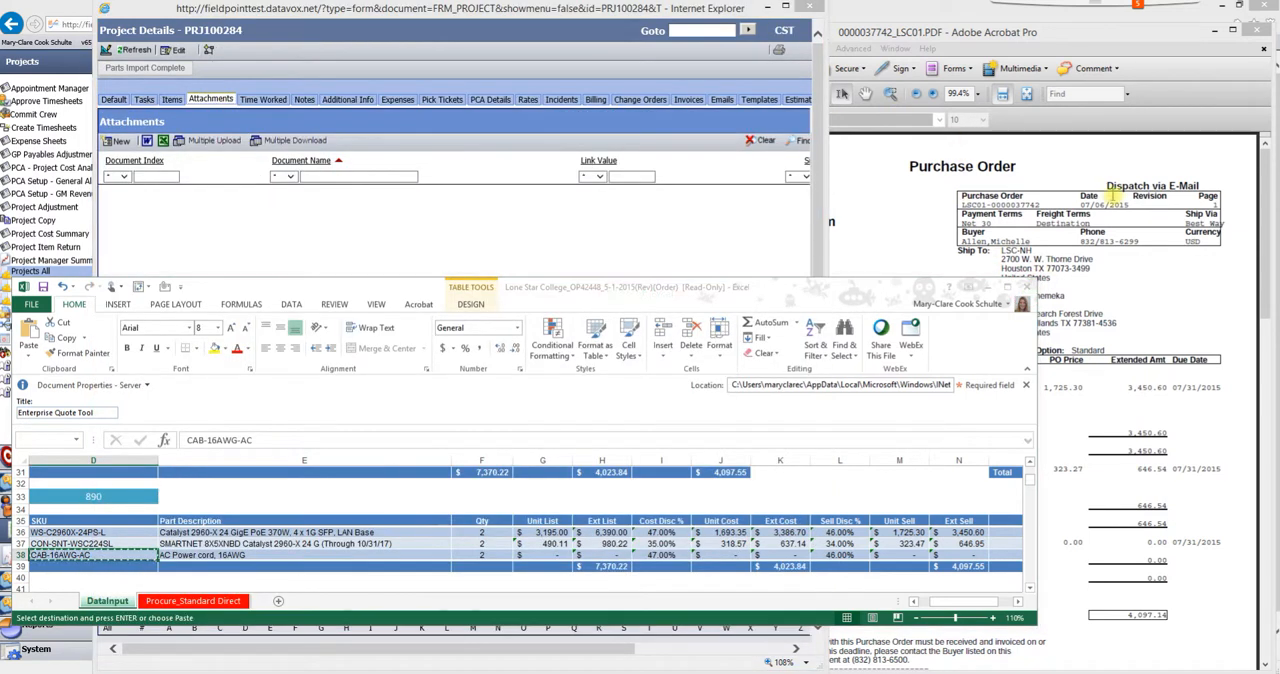
left_click(650, 372)
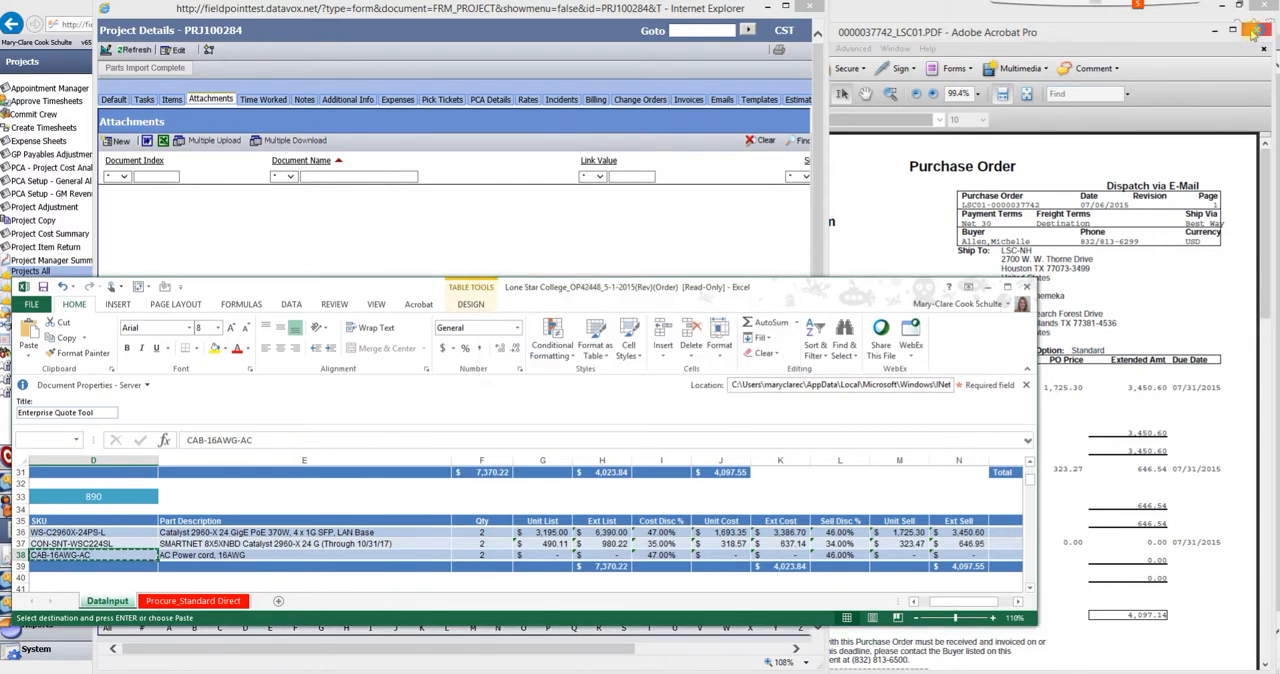
left_click(1257, 31)
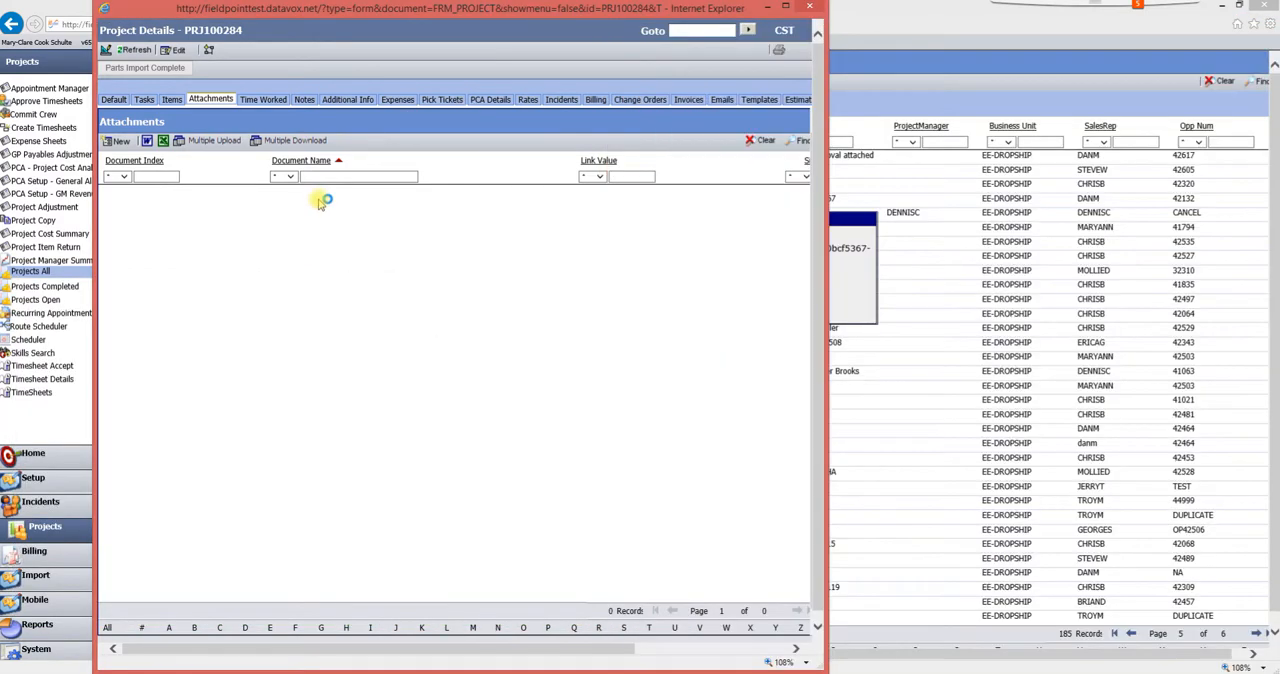
- Start a multiple-file upload for the project and open the LONE folder on the Desktop
left_click(201, 140)
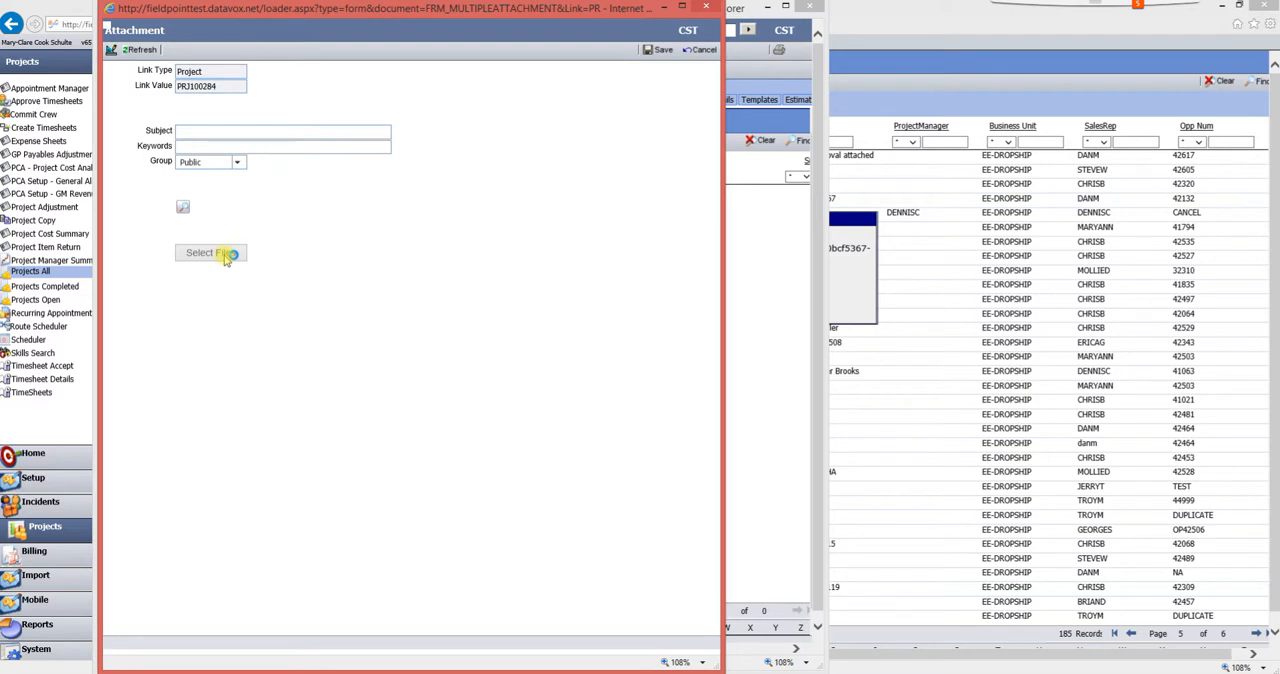
left_click(221, 253)
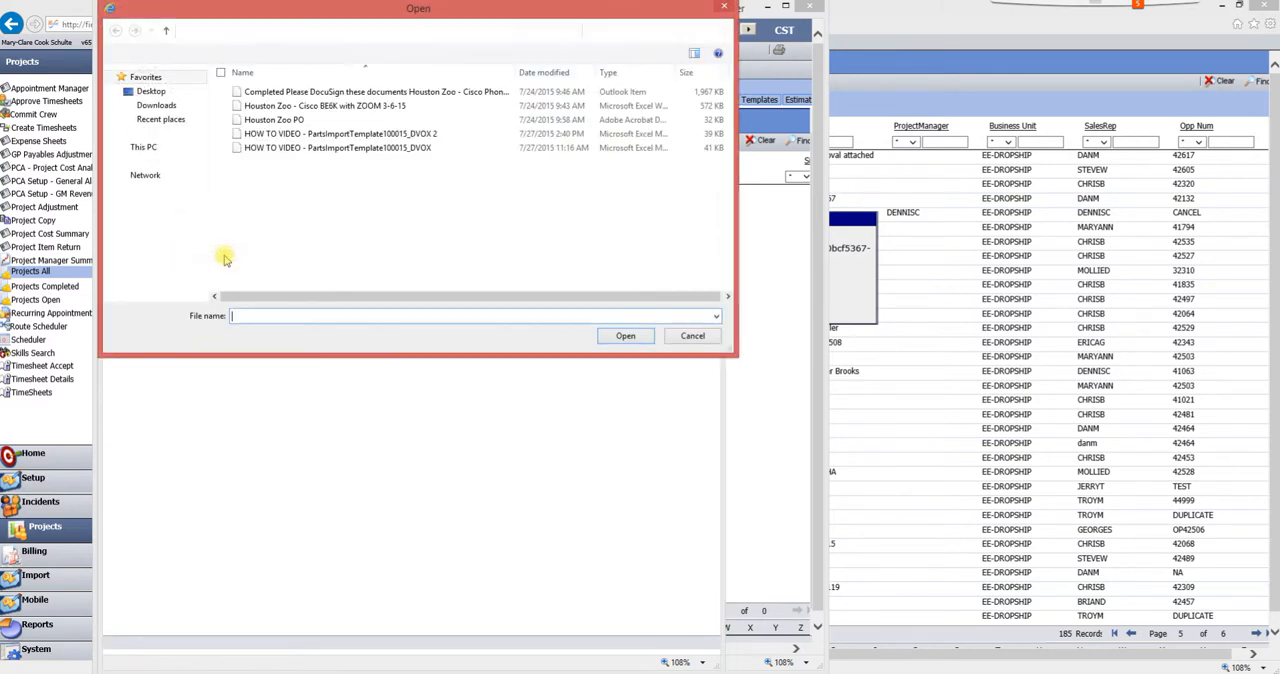
left_click(155, 90)
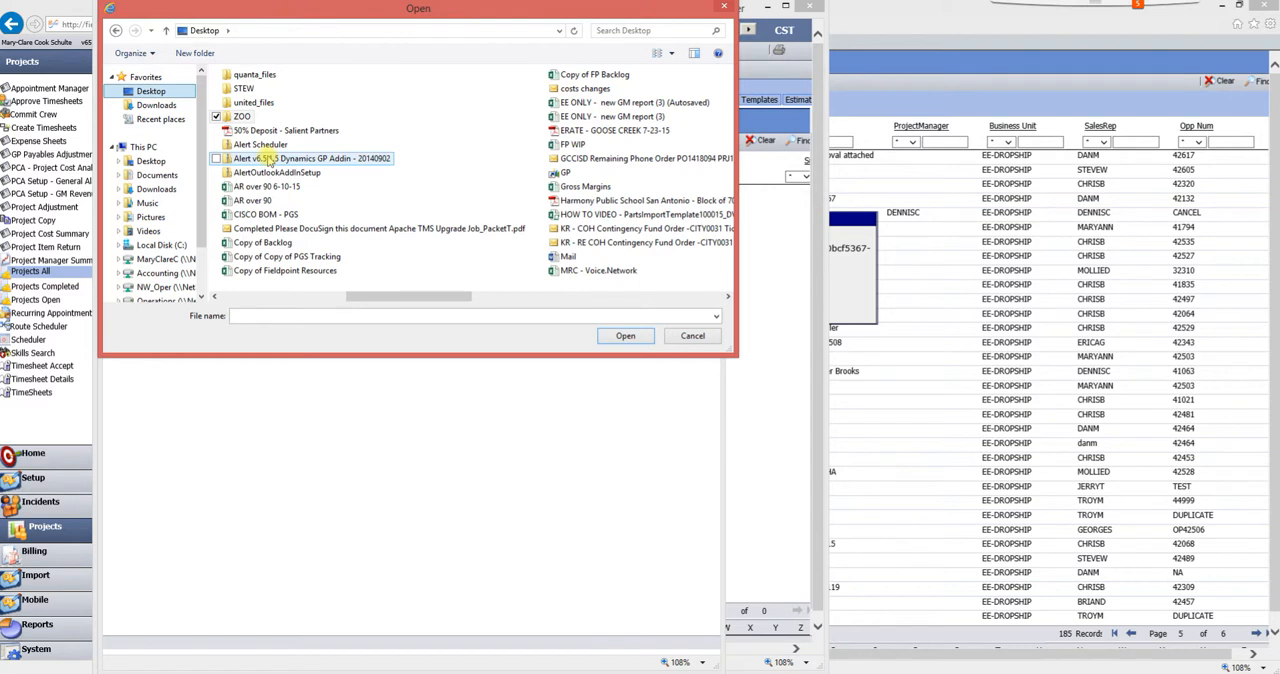
scroll(268, 160, "down", 1)
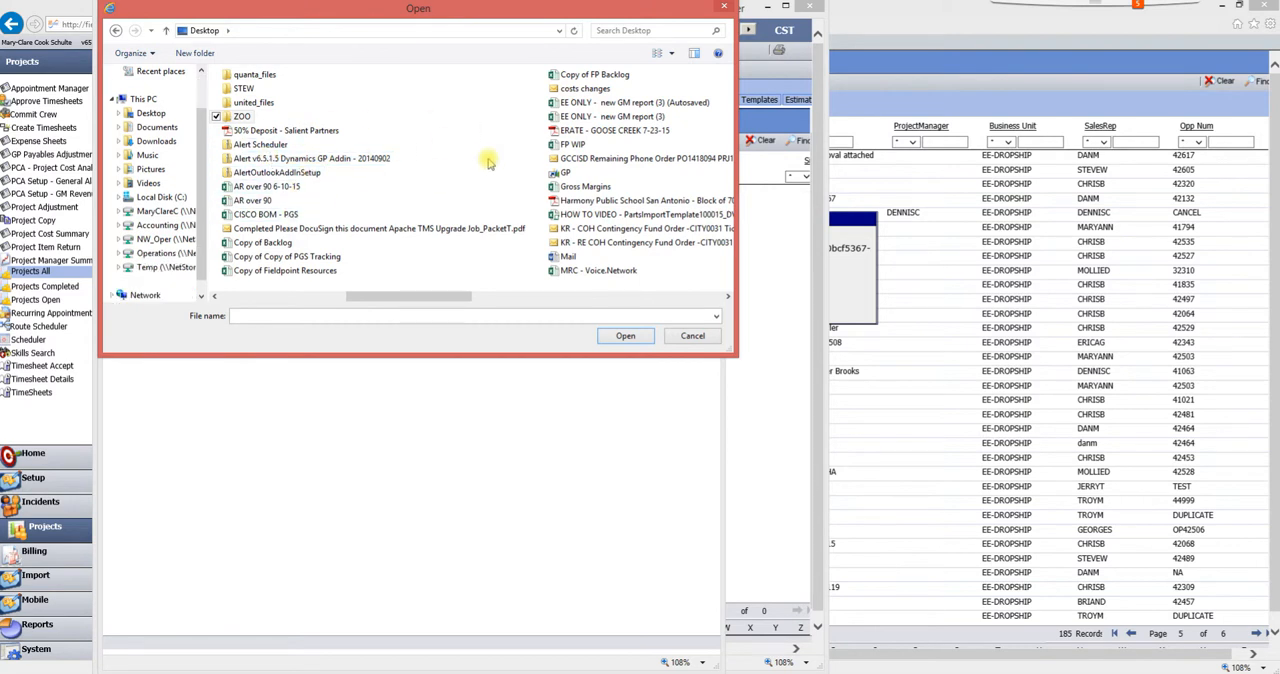
left_click(594, 200)
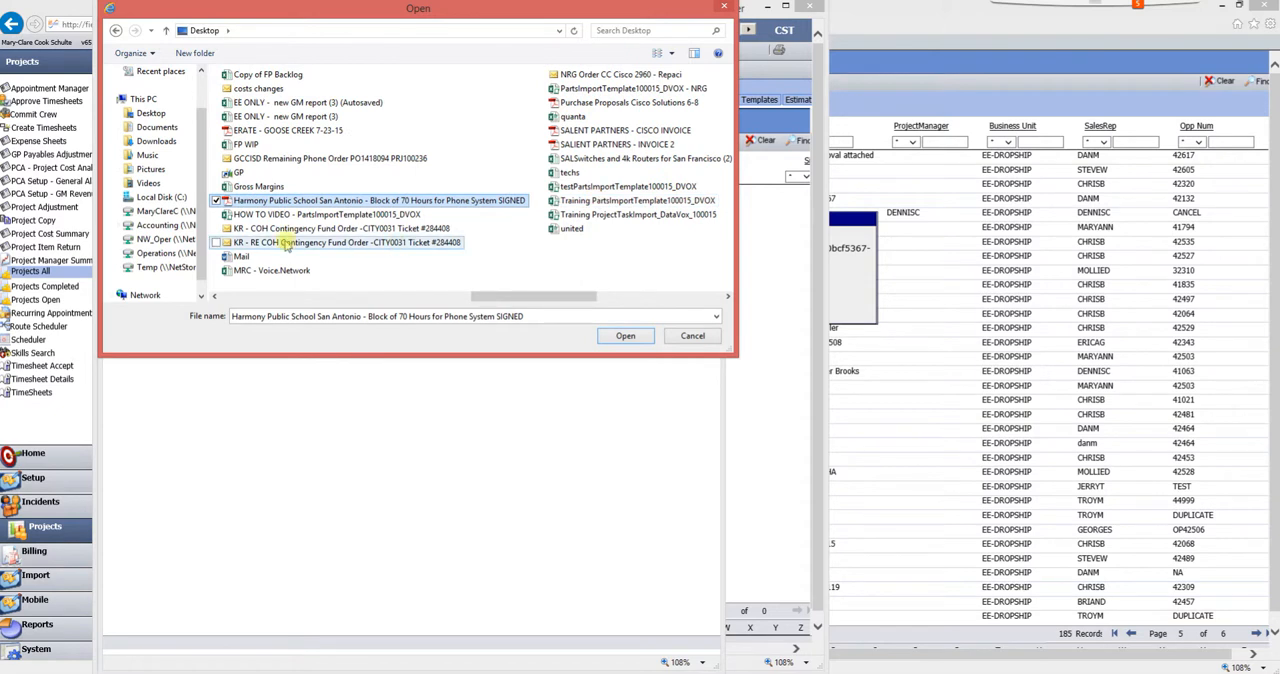
scroll(358, 162, "left", 1)
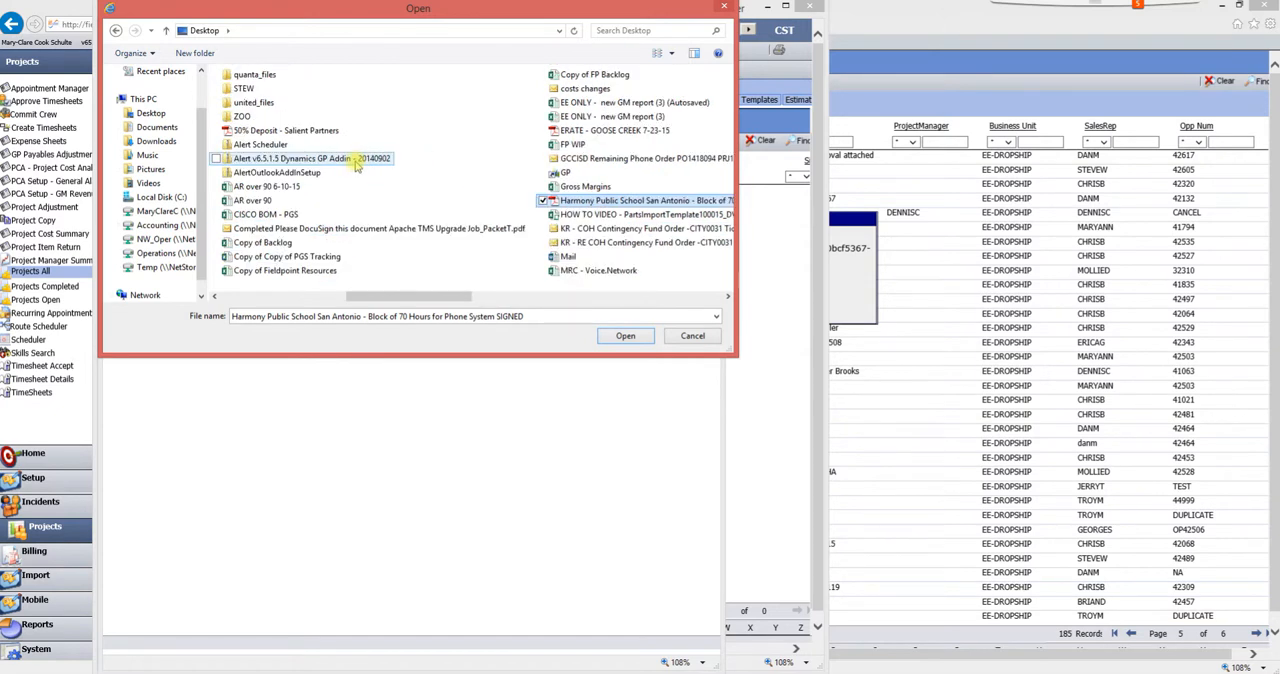
scroll(355, 165, "left", 1)
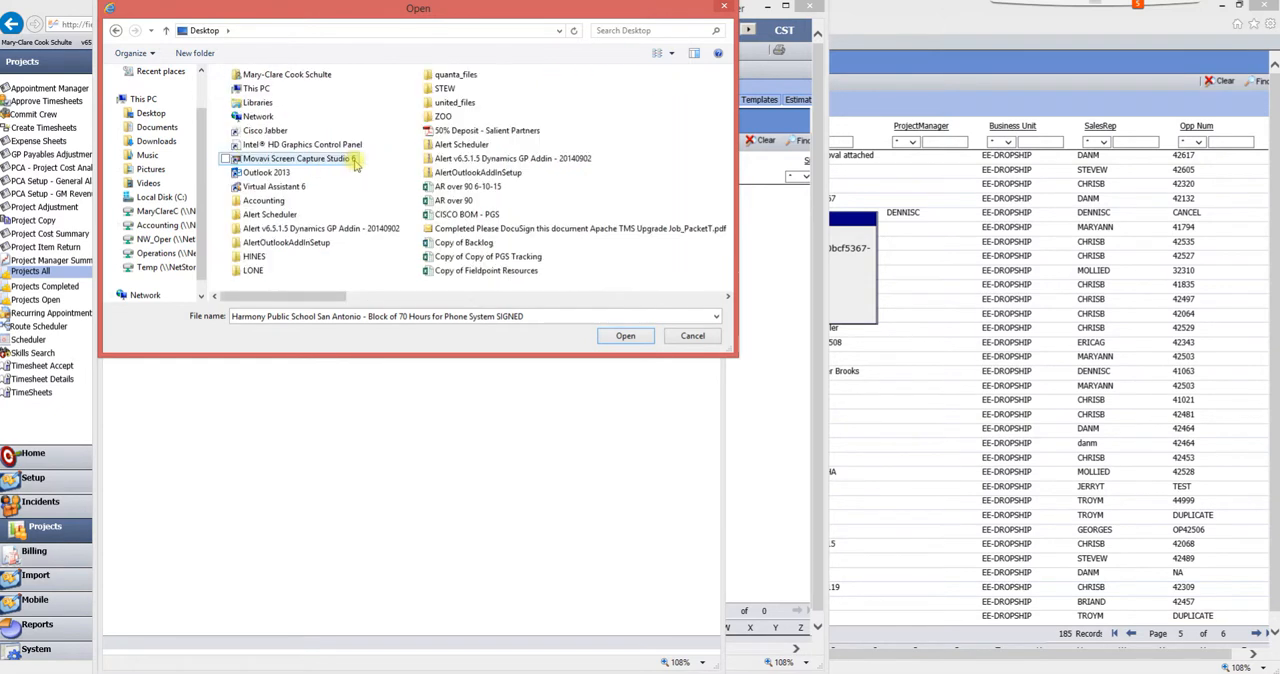
double_click(255, 265)
- Attach the purchase order PDF, the quote workbook and the MDMF approval message from the LONE folder, and save the upload
left_click(242, 92)
left_click(245, 119, "shift")
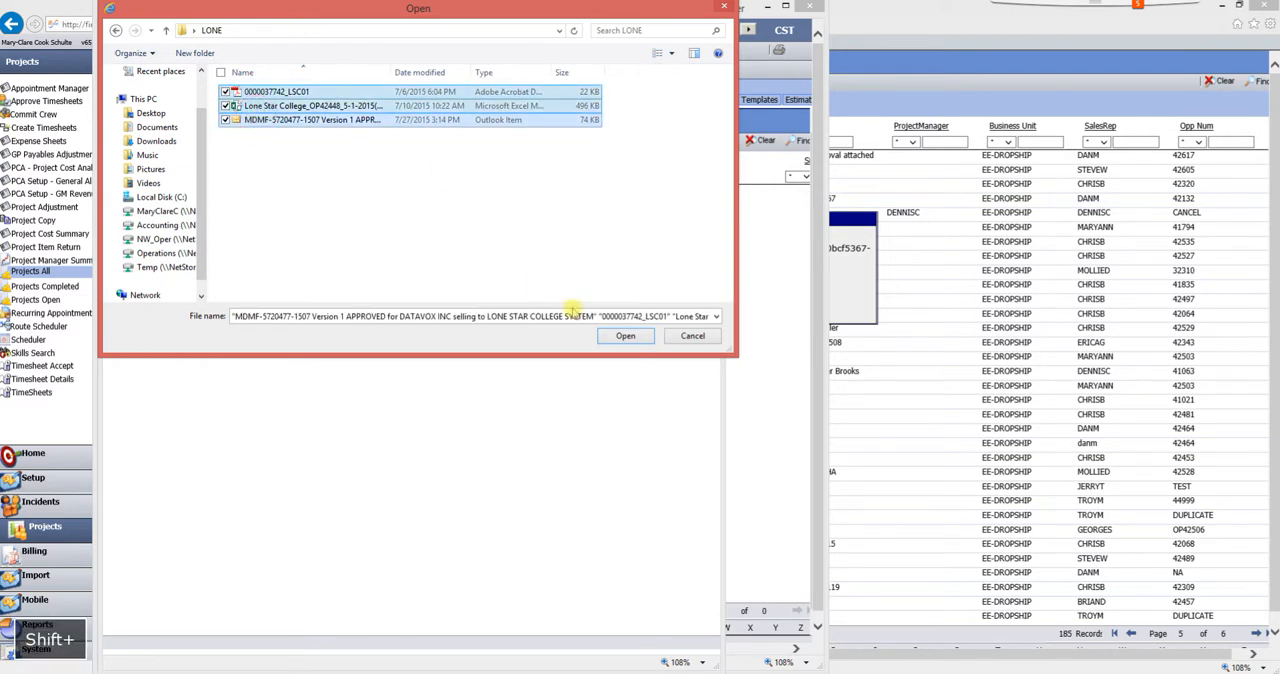
left_click(625, 337)
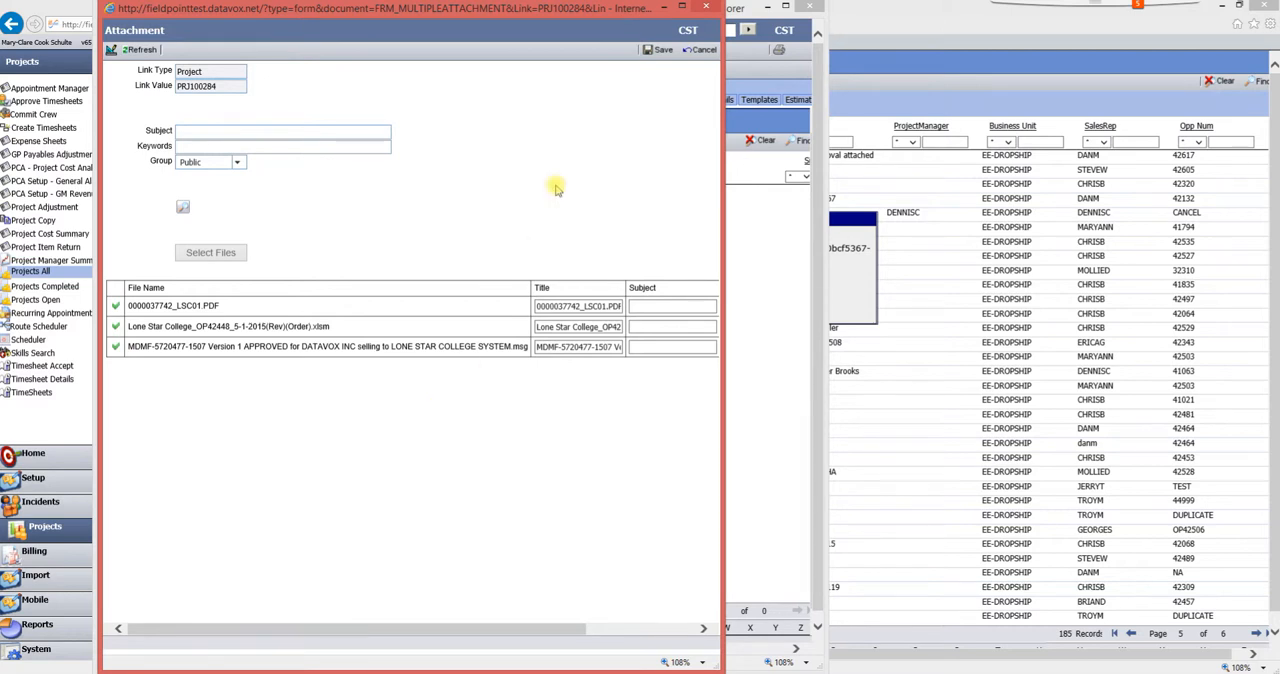
left_click(661, 55)
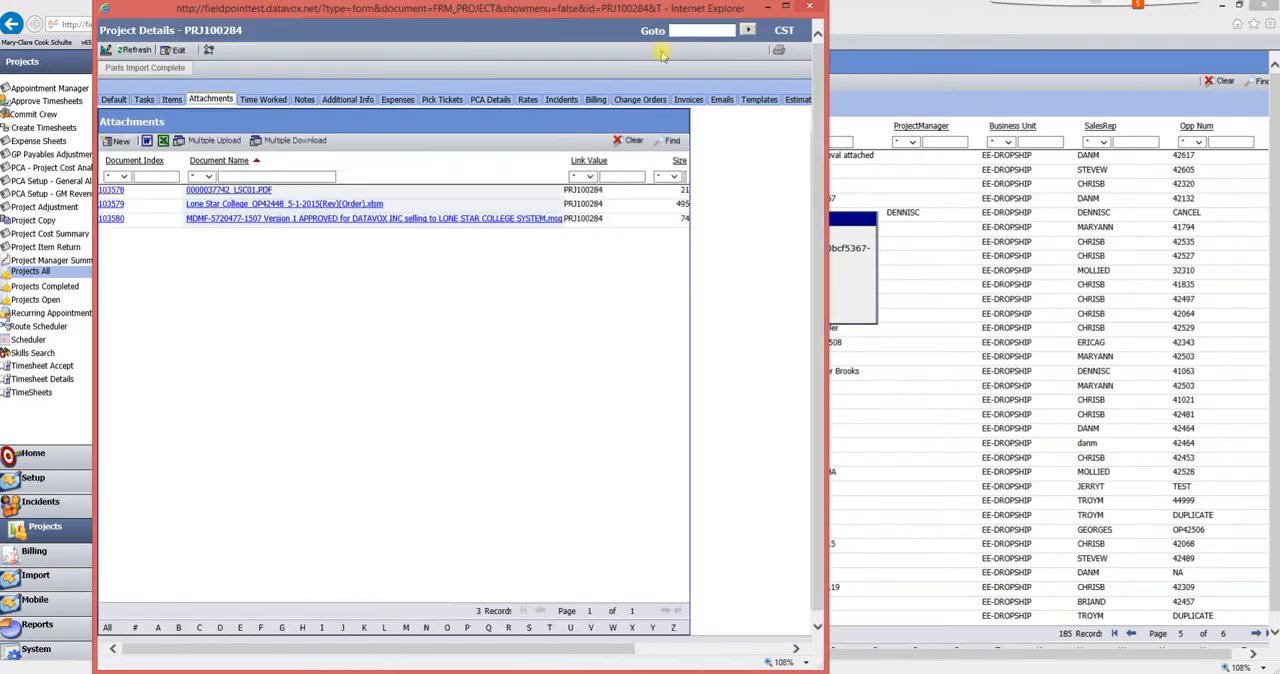